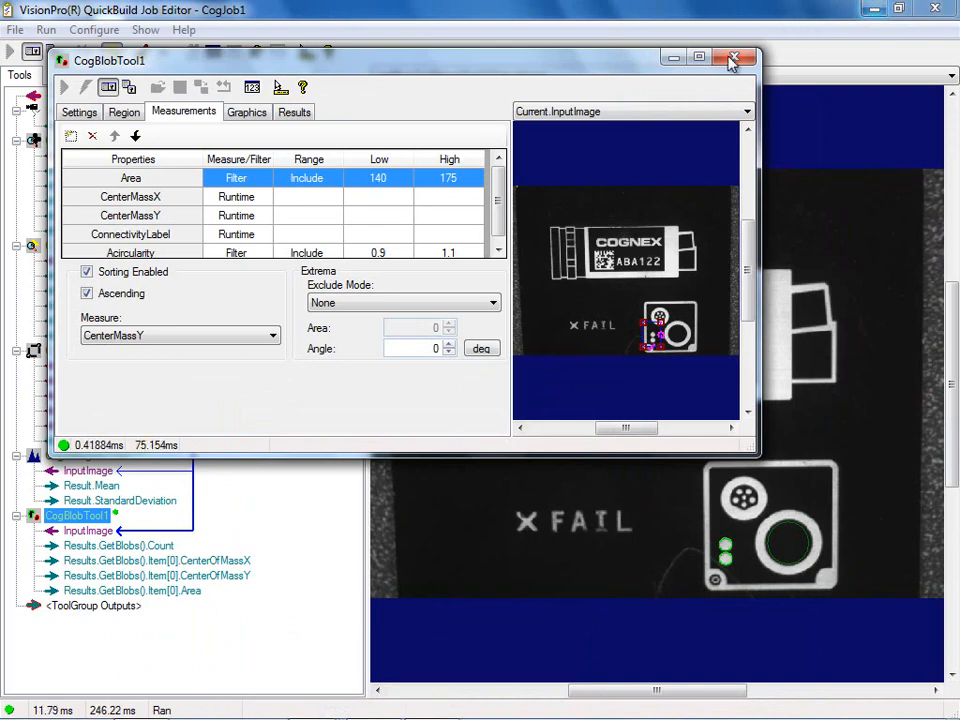
Close the blob tool, stop the continuous run, and add a CogCaliperTool after CogBlobTool1 in the job.
{"action": "left_click", "coordinate": [734, 56]}
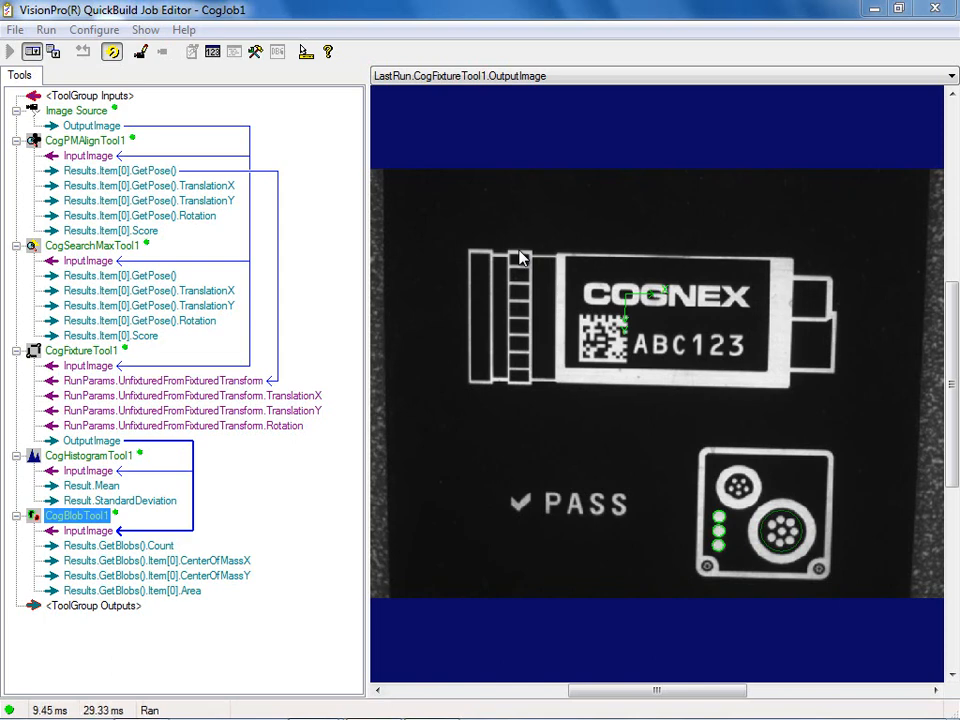
{"action": "left_click", "coordinate": [111, 51]}
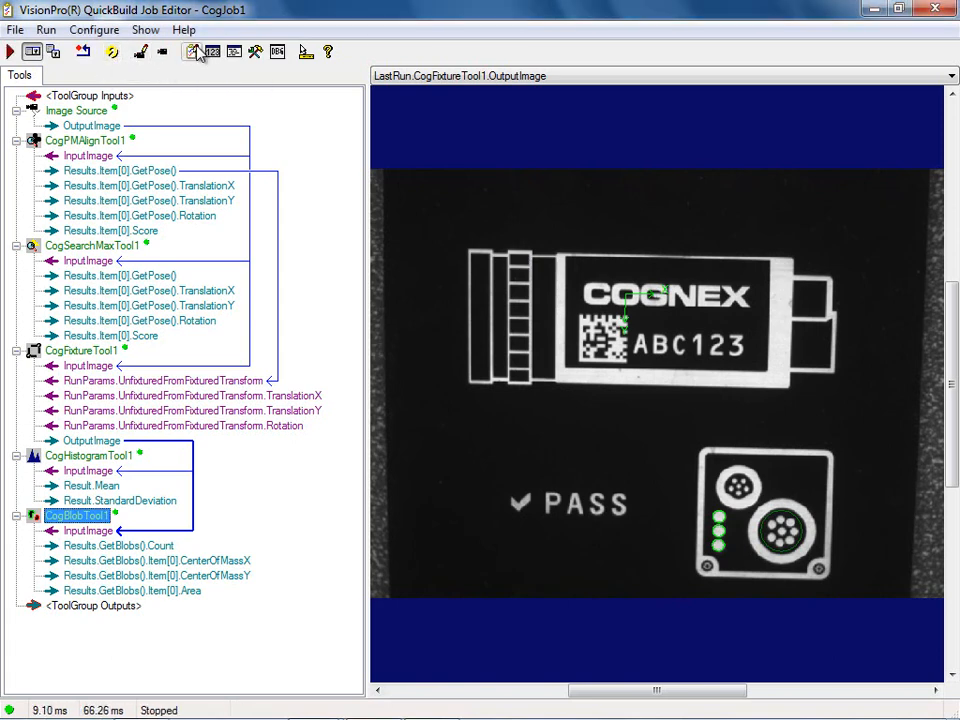
{"action": "left_click", "coordinate": [256, 54]}
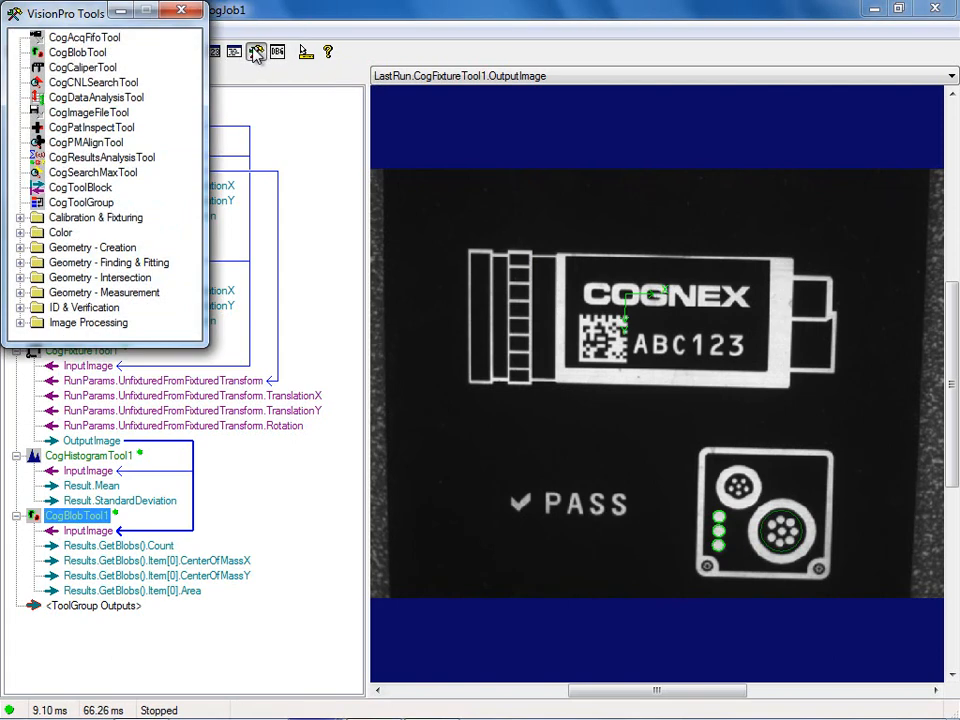
{"action": "left_click_drag", "start_coordinate": [100, 66], "coordinate": [79, 608]}
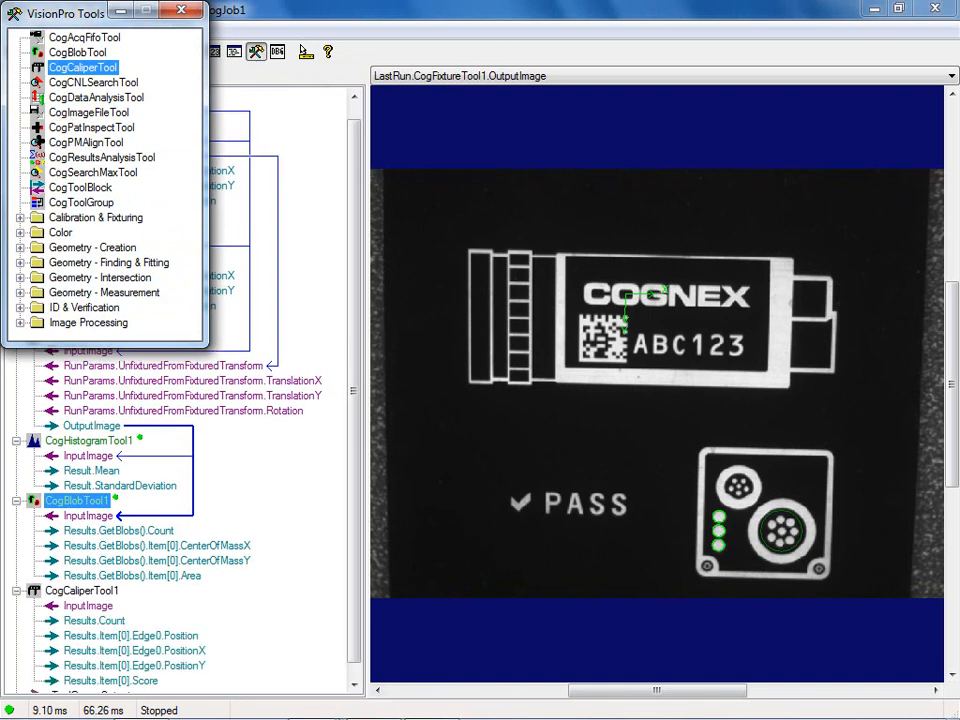
{"action": "left_click", "coordinate": [182, 10]}
Link the caliper tool's InputImage from CogFixtureTool1.OutputImage and run the job once.
{"action": "left_click", "coordinate": [100, 608]}
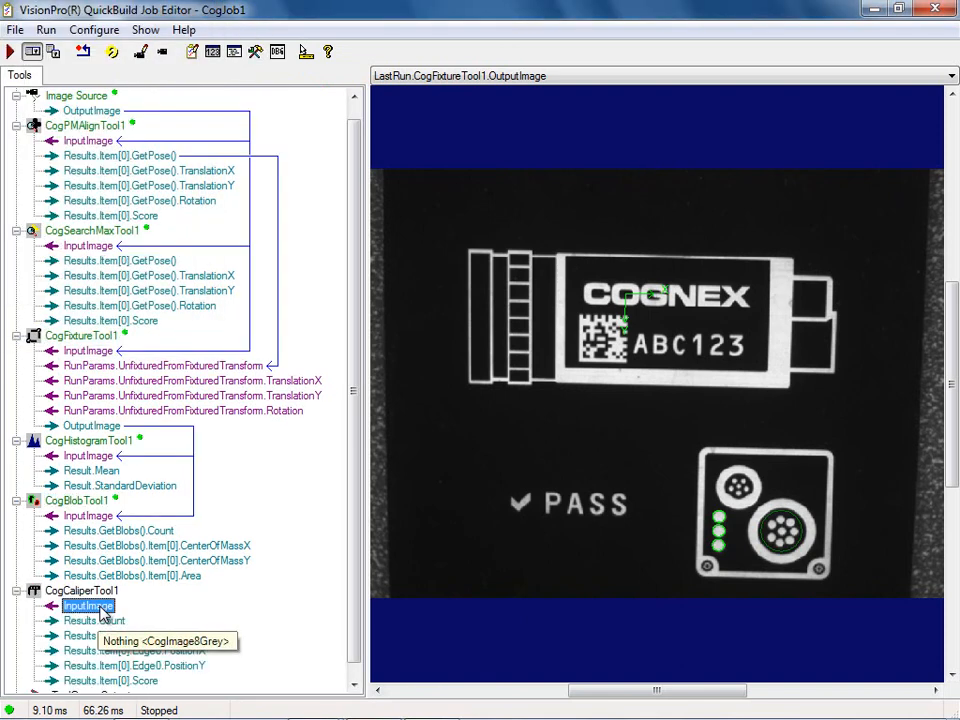
{"action": "right_click", "coordinate": [100, 608]}
{"action": "mouse_move", "coordinate": [250, 452]}
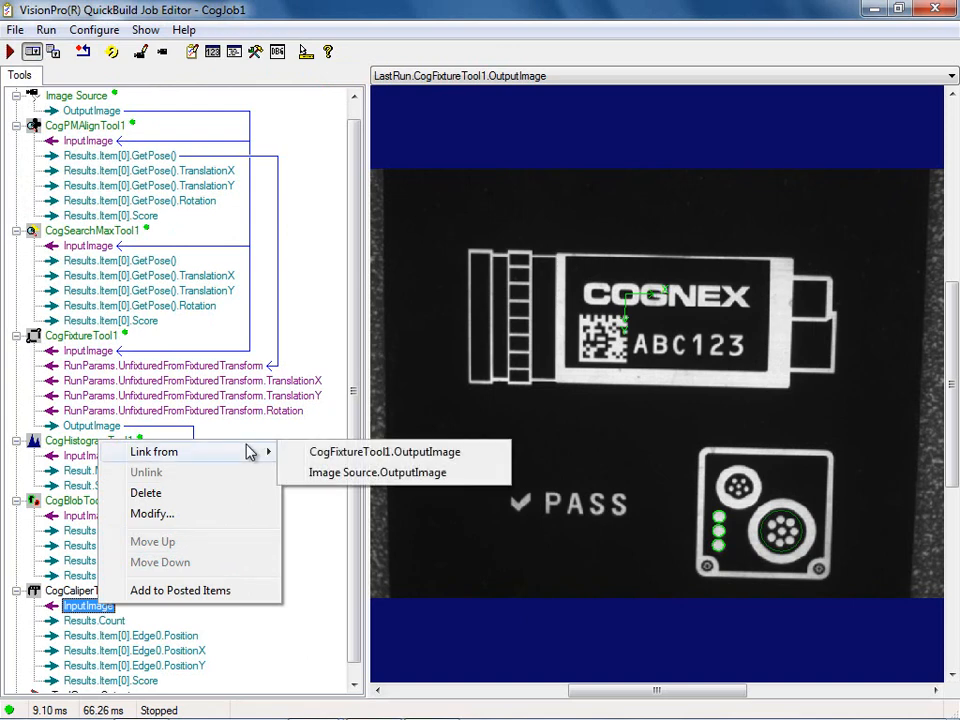
{"action": "left_click", "coordinate": [342, 455]}
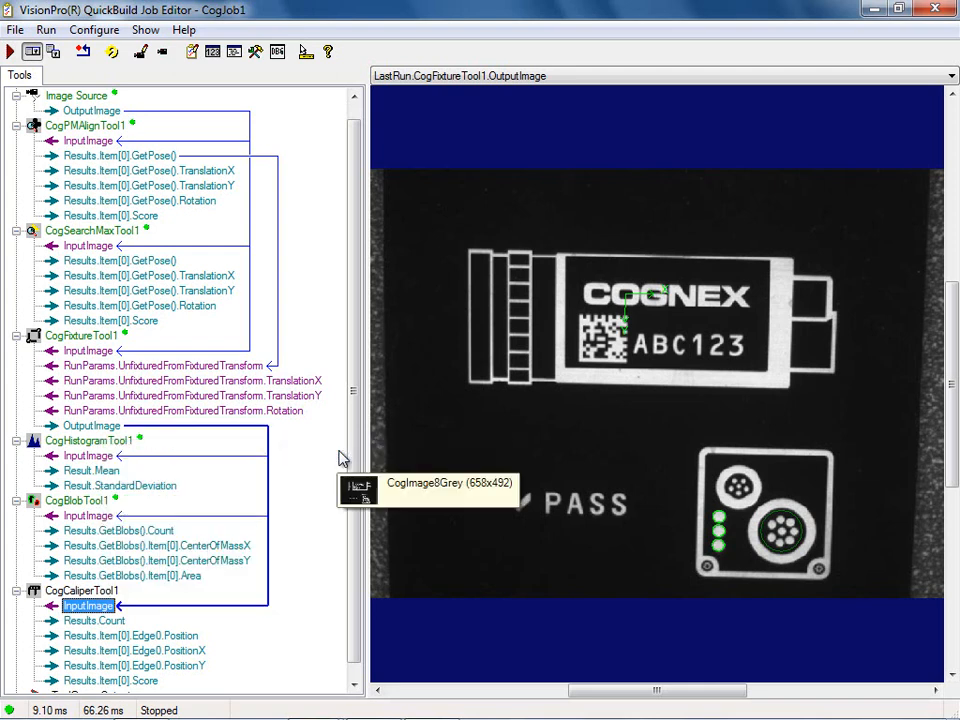
{"action": "left_click", "coordinate": [10, 51]}
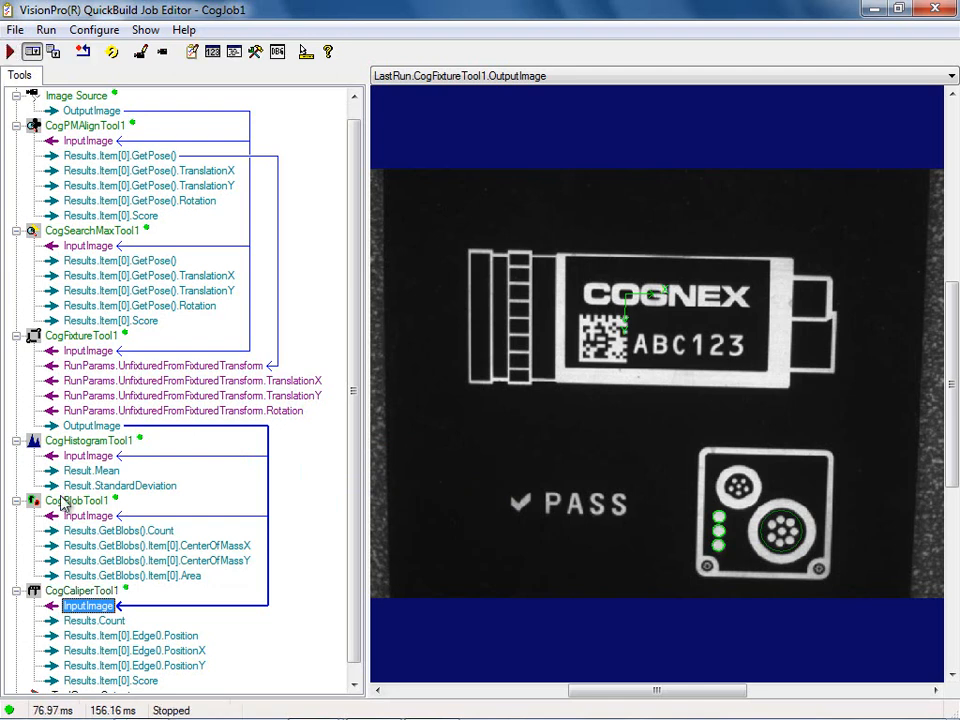
Open CogCaliperTool1 maximized, rotate its region to scan downward, and move it over the segmented ring of the camera drawing.
{"action": "left_click", "coordinate": [103, 592]}
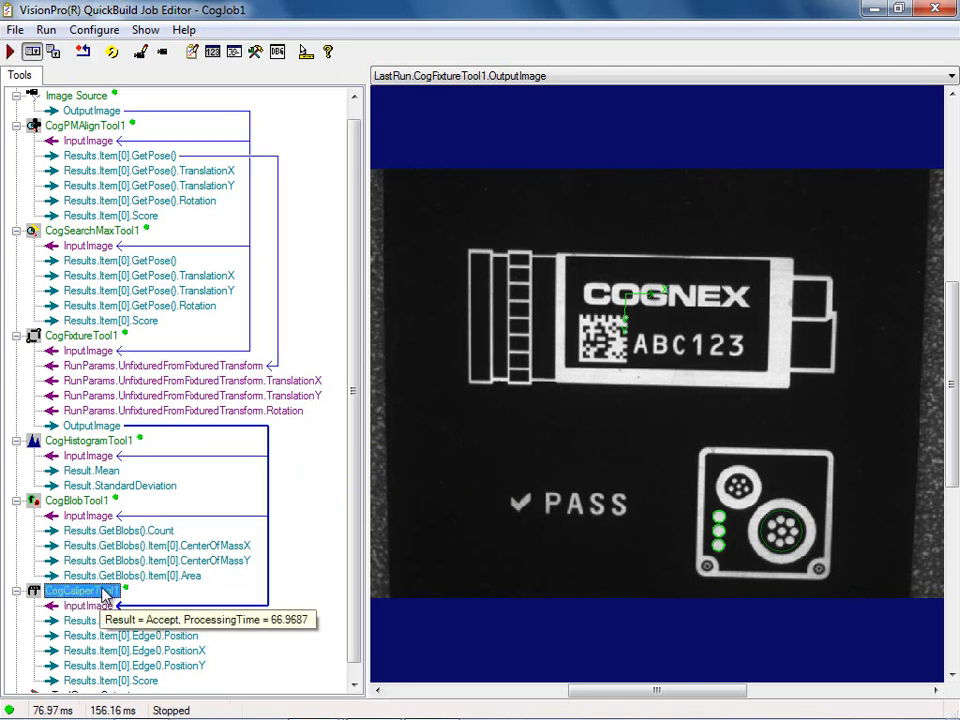
{"action": "double_click", "coordinate": [103, 590]}
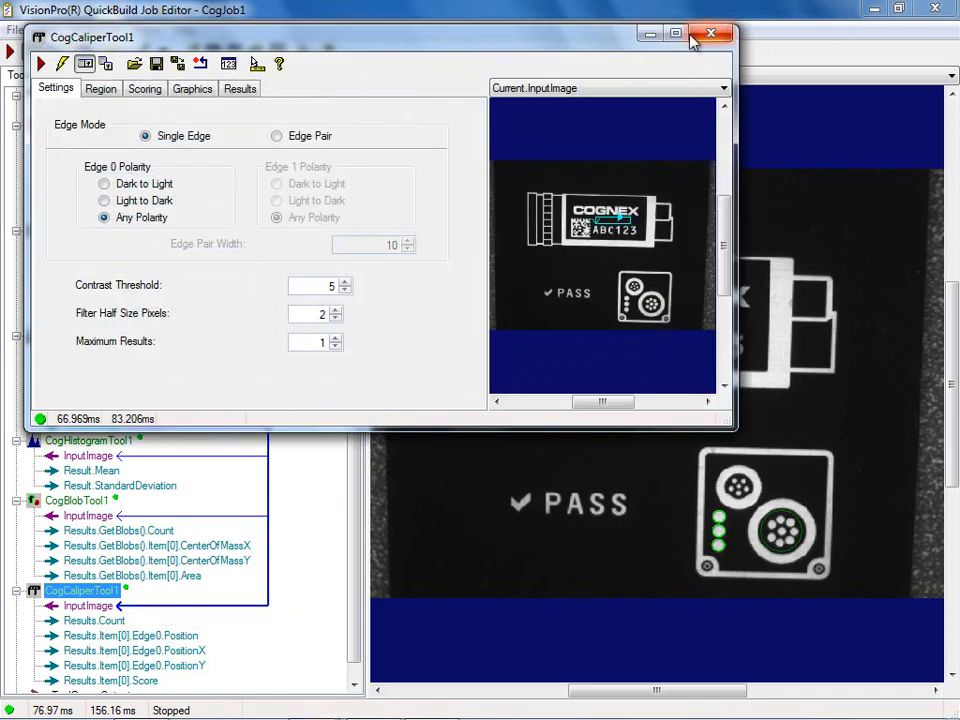
{"action": "left_click", "coordinate": [675, 36]}
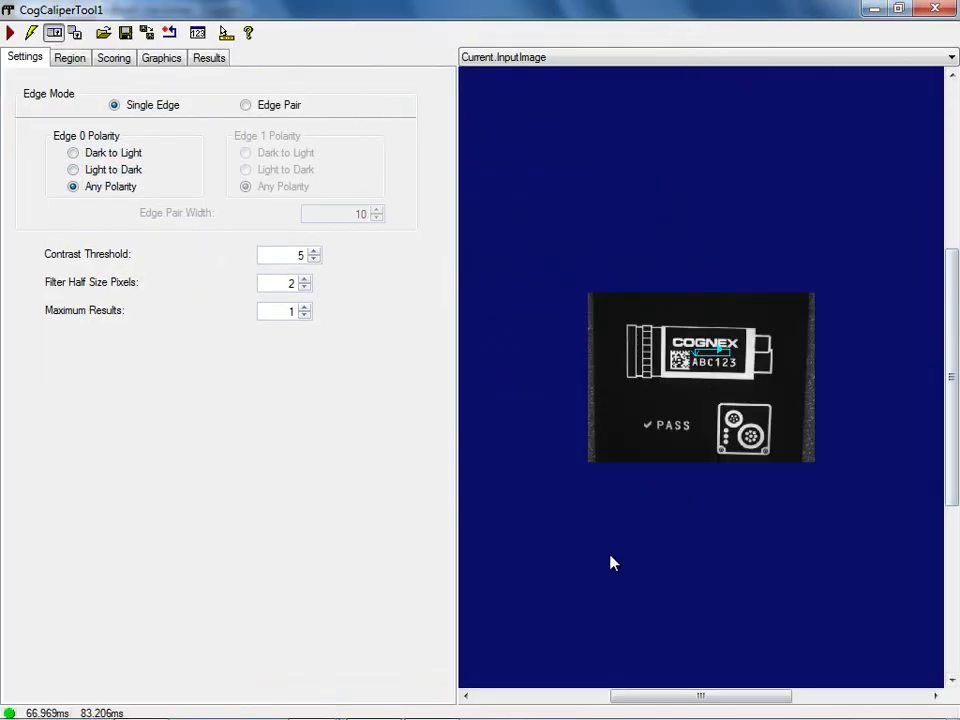
{"action": "scroll", "coordinate": [620, 558], "scroll_direction": "up", "scroll_amount": 5}
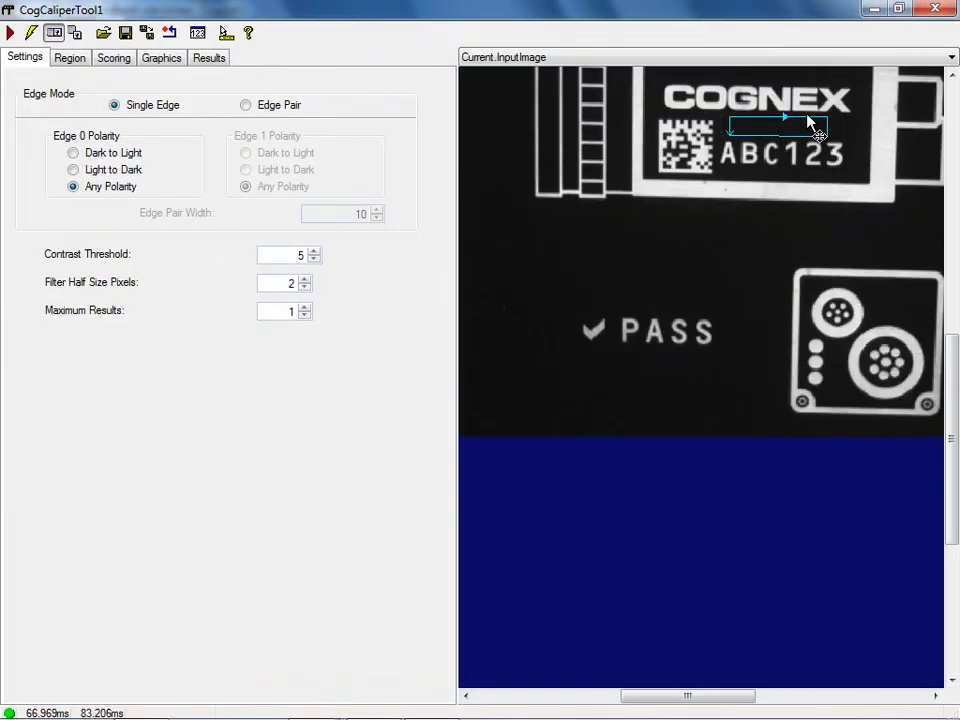
{"action": "left_click_drag", "start_coordinate": [748, 696], "coordinate": [744, 696]}
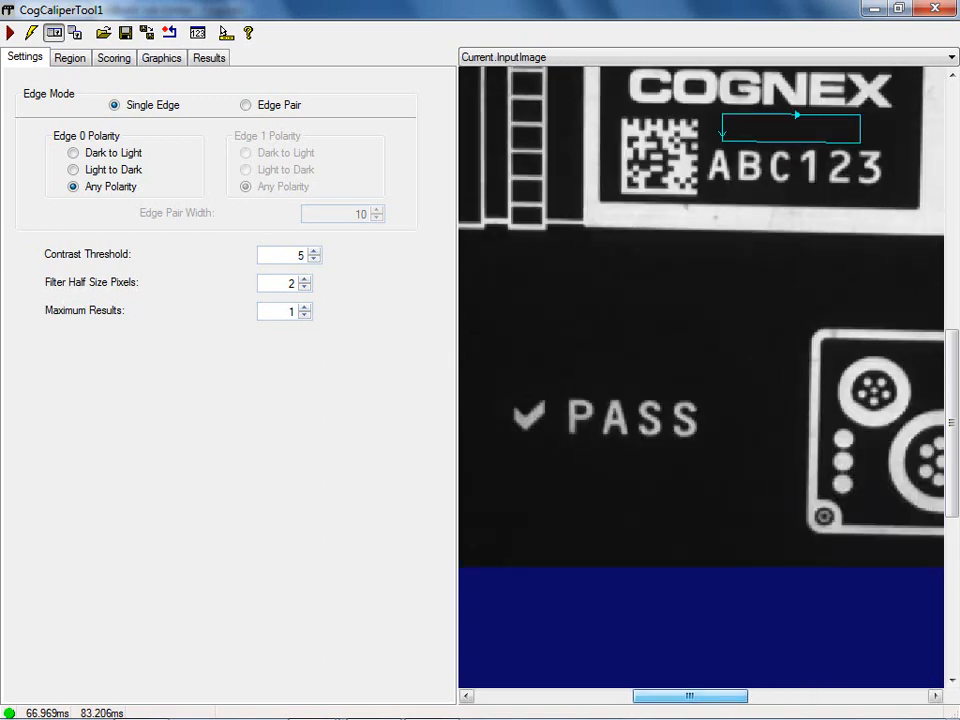
{"action": "left_click_drag", "start_coordinate": [952, 428], "coordinate": [900, 322]}
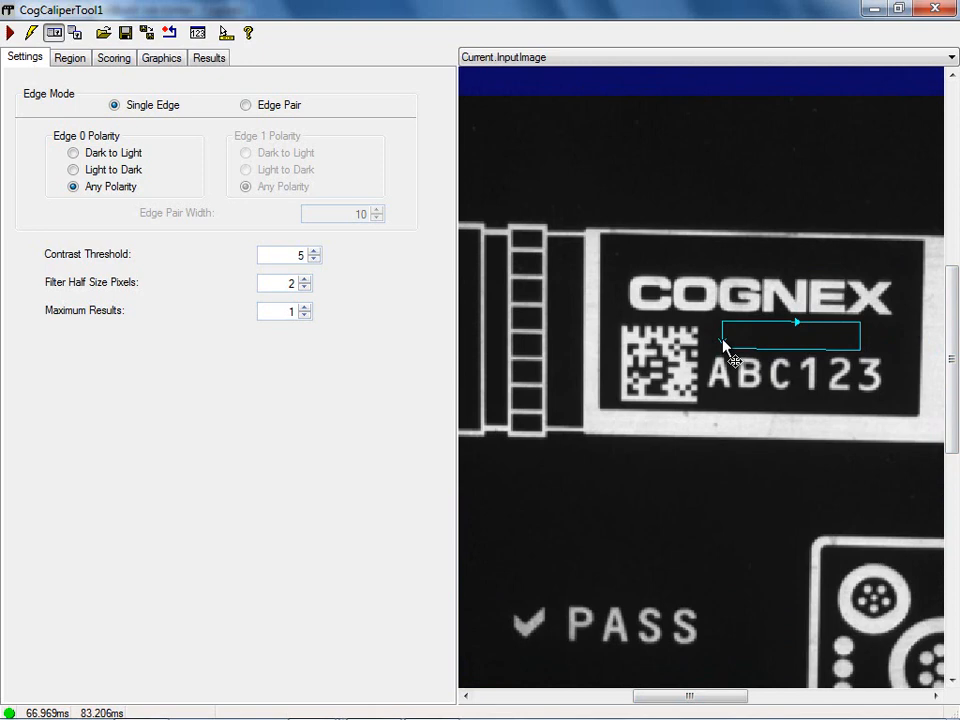
{"action": "left_click", "coordinate": [850, 330]}
{"action": "left_click_drag", "start_coordinate": [858, 334], "coordinate": [790, 405]}
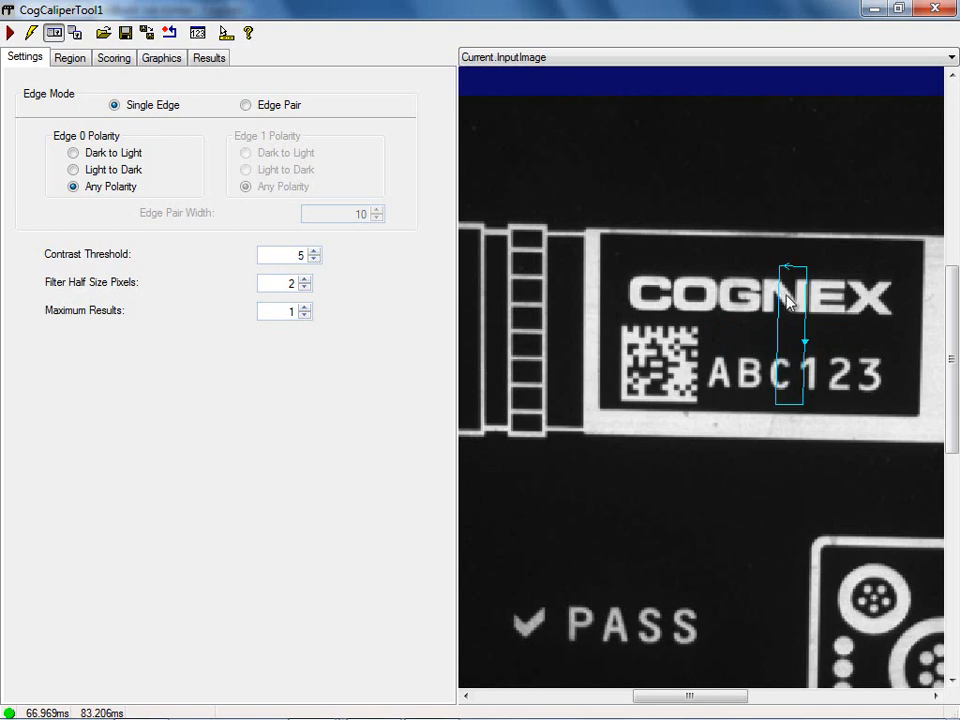
{"action": "left_click_drag", "start_coordinate": [789, 305], "coordinate": [520, 236]}
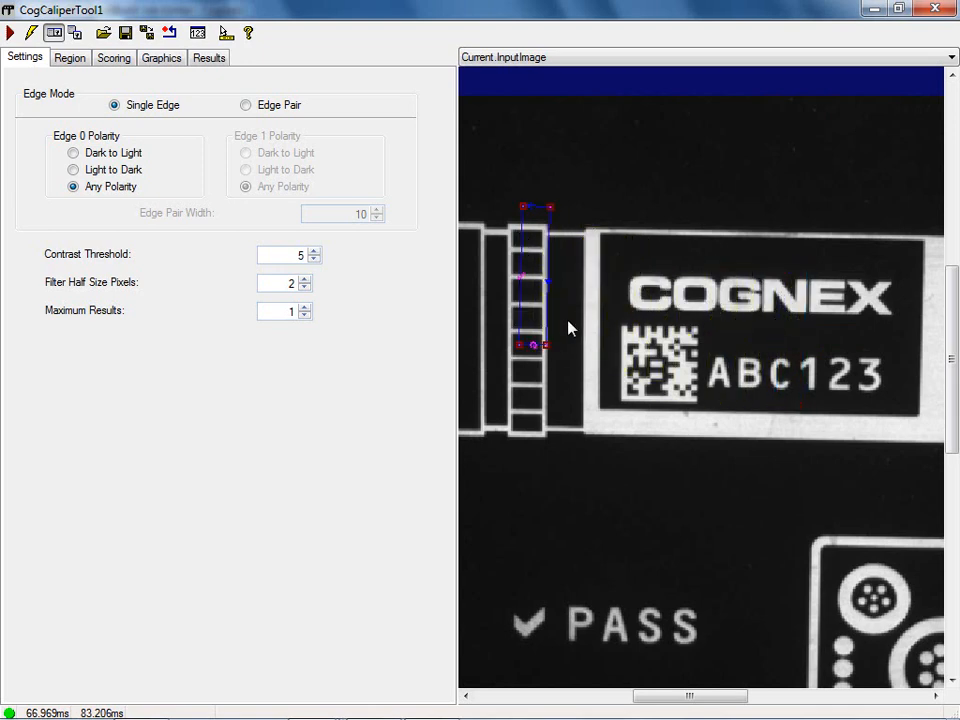
Resize the caliper region into a narrow vertical strip inside the segmented ring, extending past its upper and lower ends.
{"action": "left_click_drag", "start_coordinate": [542, 343], "coordinate": [517, 453]}
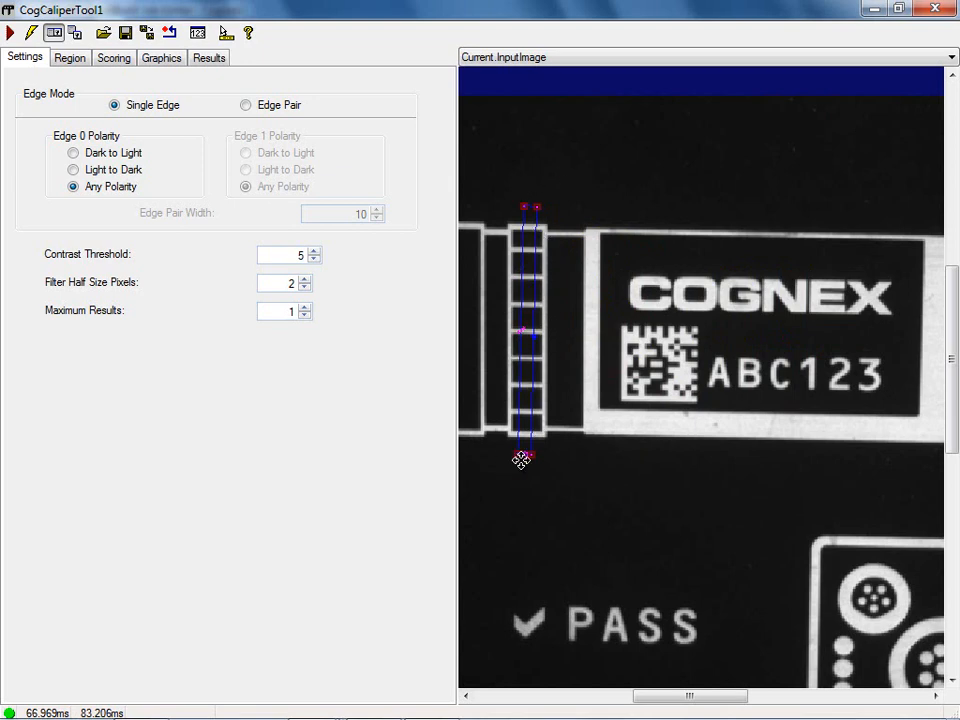
{"action": "left_click_drag", "start_coordinate": [533, 456], "coordinate": [501, 456]}
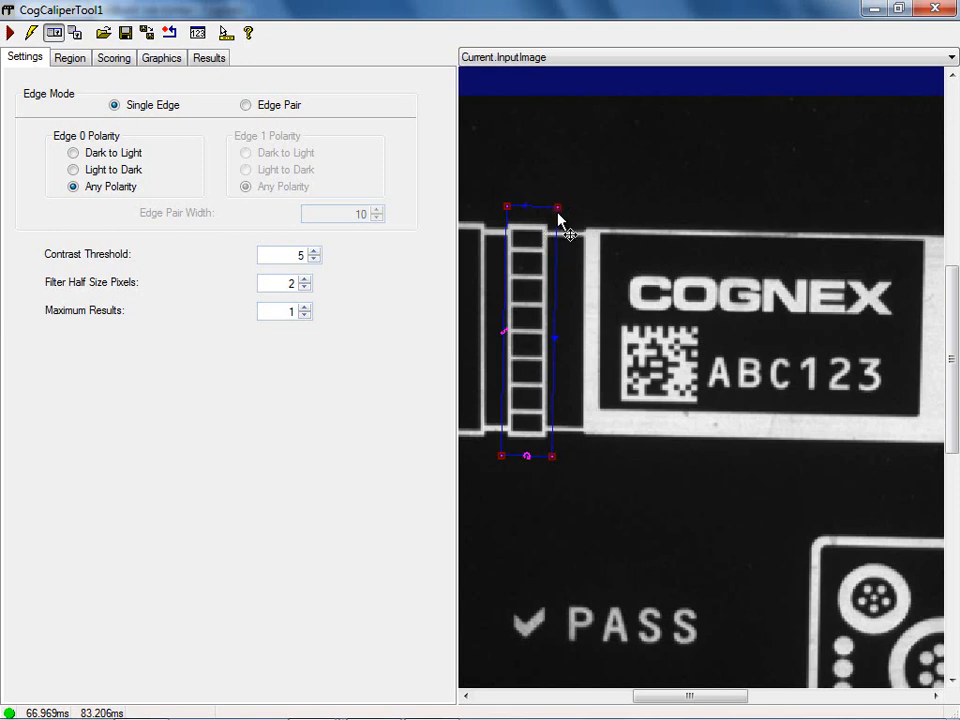
{"action": "mouse_move", "coordinate": [558, 208]}
{"action": "left_mouse_down"}
{"action": "mouse_move", "coordinate": [523, 210]}
{"action": "mouse_move", "coordinate": [540, 212]}
{"action": "left_mouse_up"}
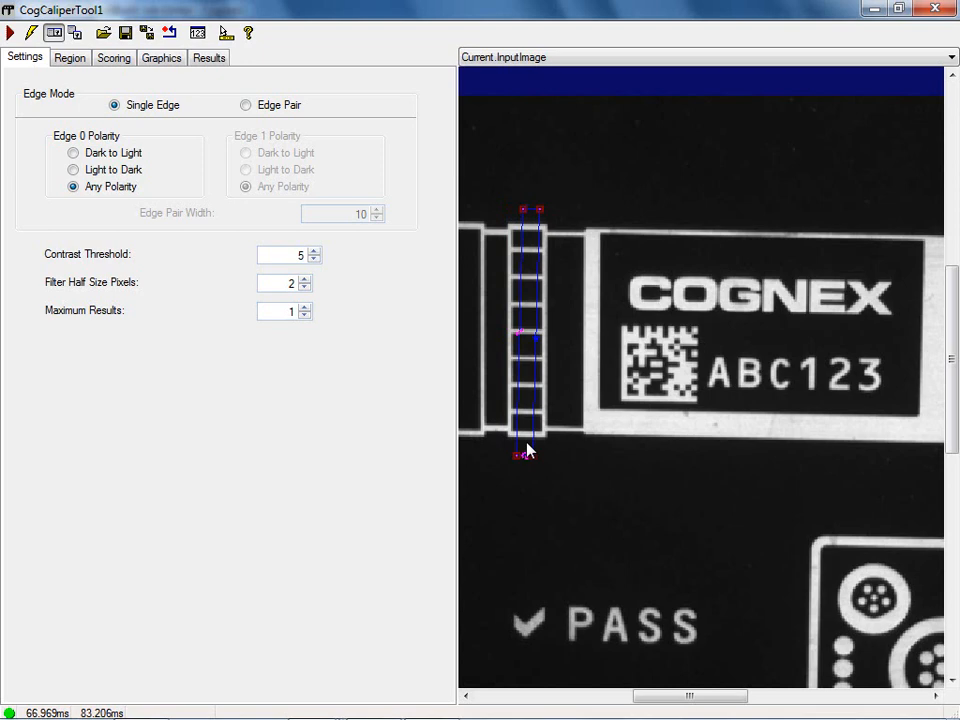
{"action": "mouse_move", "coordinate": [540, 208]}
{"action": "left_mouse_down"}
{"action": "mouse_move", "coordinate": [538, 220]}
{"action": "mouse_move", "coordinate": [536, 192]}
{"action": "left_mouse_up"}
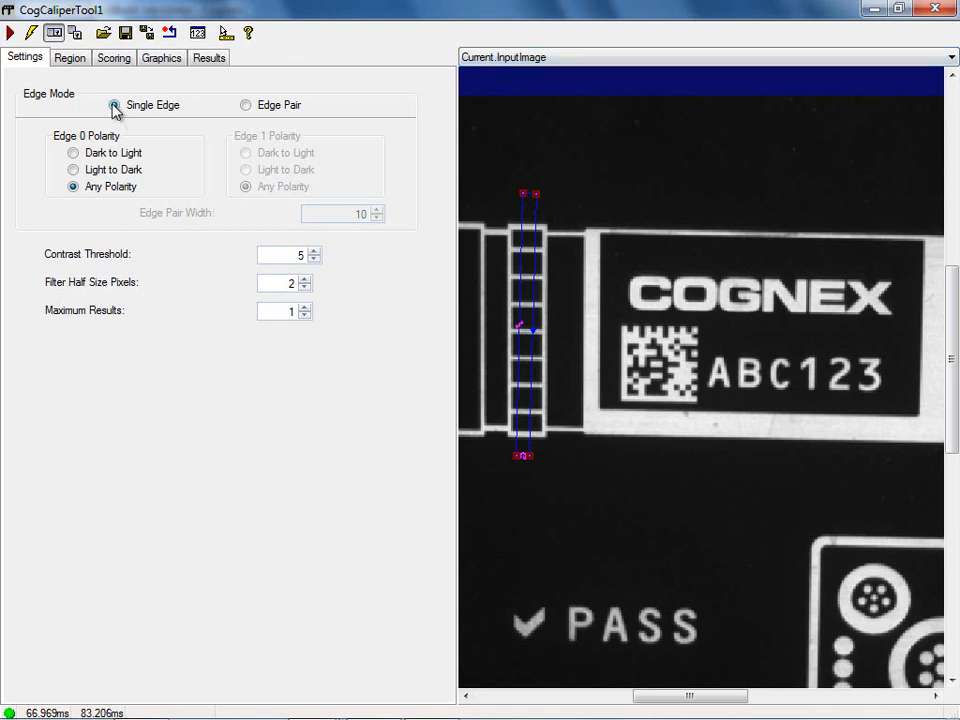
Set the caliper to Edge Pair mode with Edge 0 Dark to Light, Edge 1 Light to Dark, and 9 maximum results.
{"action": "left_click", "coordinate": [246, 106]}
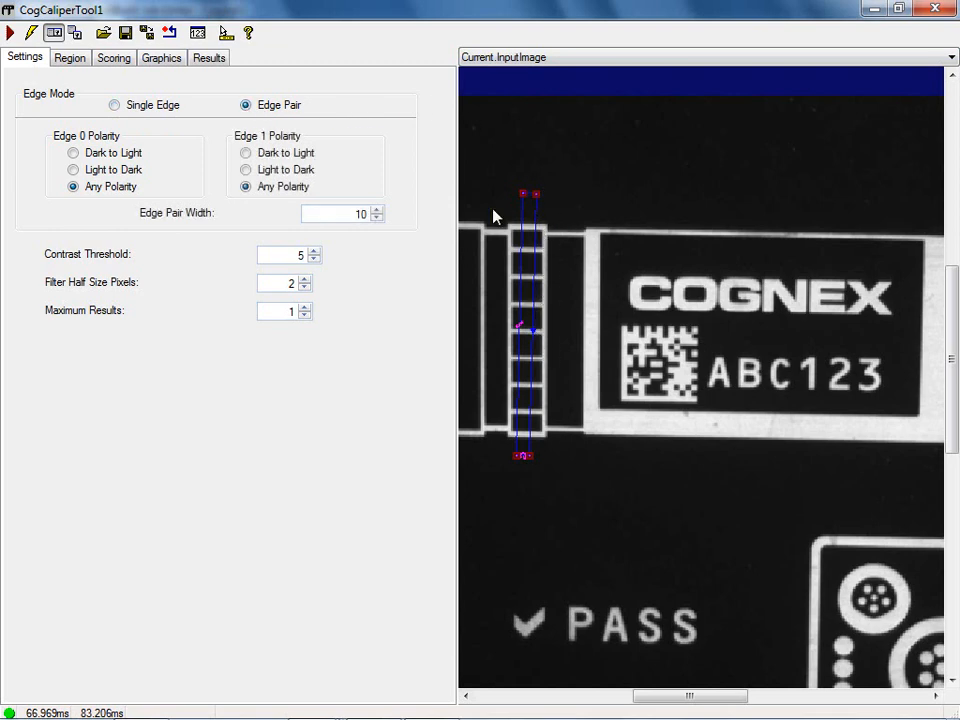
{"action": "left_click", "coordinate": [76, 156]}
{"action": "left_click", "coordinate": [246, 170]}
{"action": "double_click", "coordinate": [290, 311]}
{"action": "scroll", "coordinate": [300, 266], "scroll_direction": "up", "scroll_amount": 8}
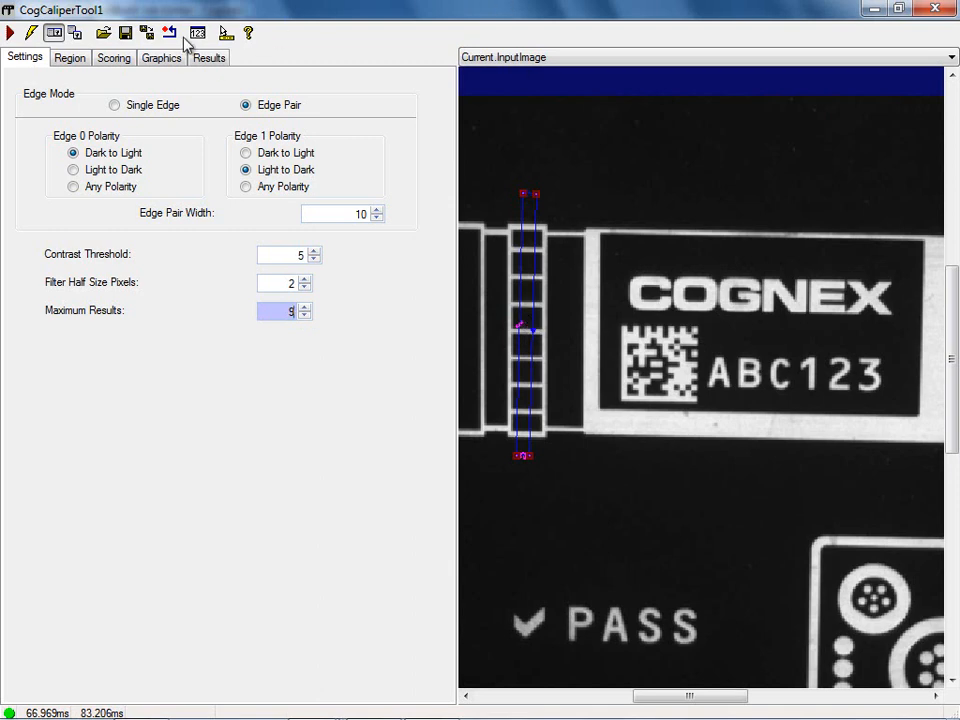
Run the caliper tool and show its results alongside LastRun.InputImage, focused on the segmented ring.
{"action": "left_click", "coordinate": [10, 34]}
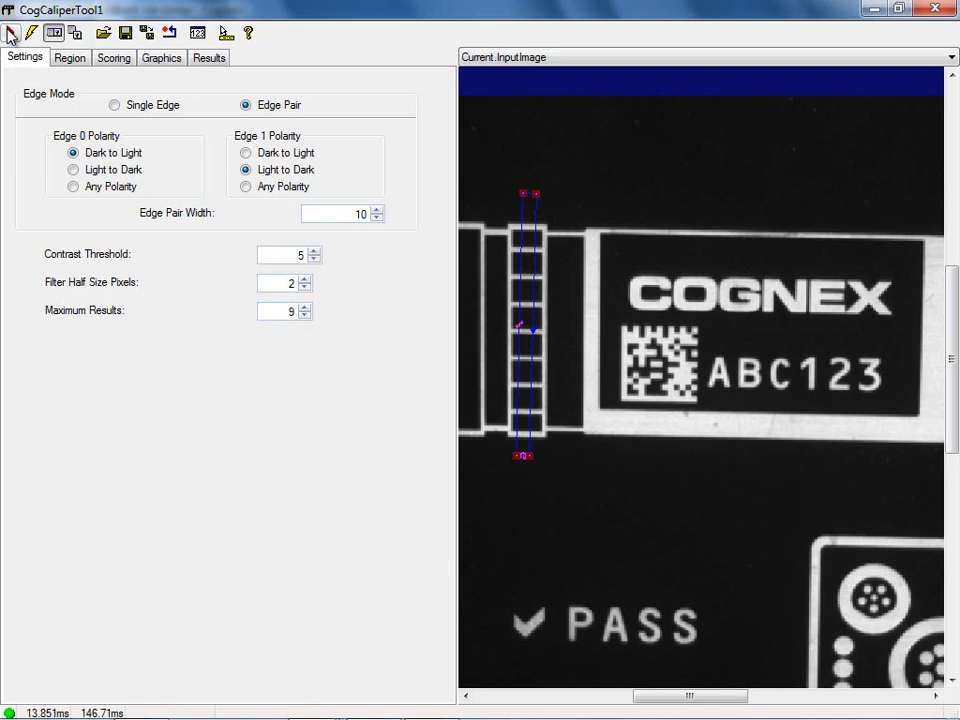
{"action": "left_click", "coordinate": [215, 58]}
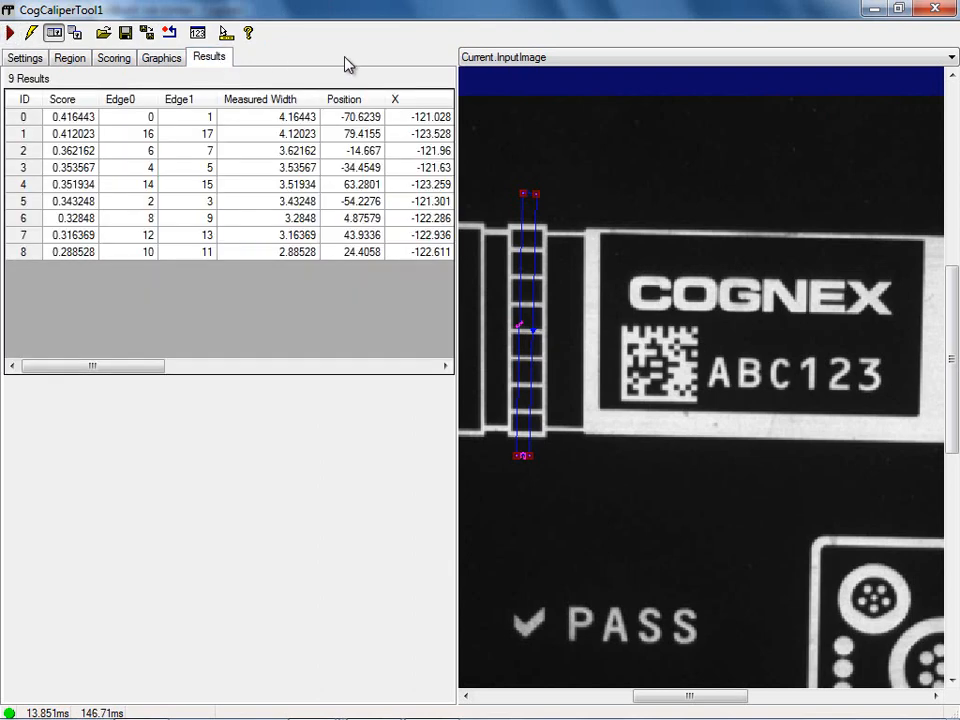
{"action": "left_click", "coordinate": [533, 58]}
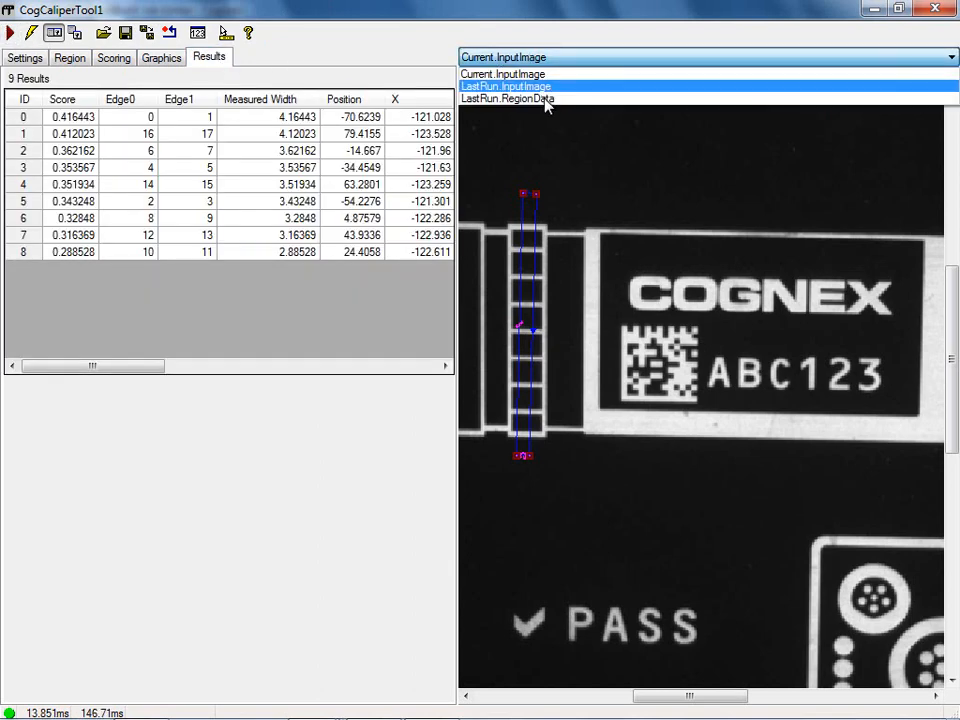
{"action": "left_click", "coordinate": [546, 87]}
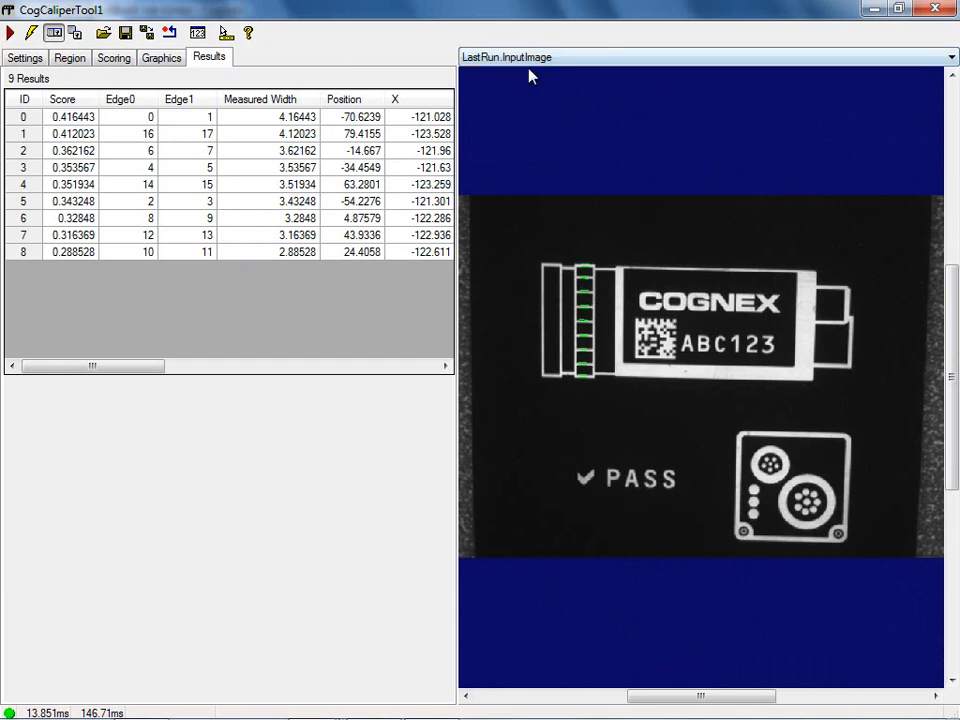
{"action": "scroll", "coordinate": [685, 316], "scroll_direction": "up", "scroll_amount": 1}
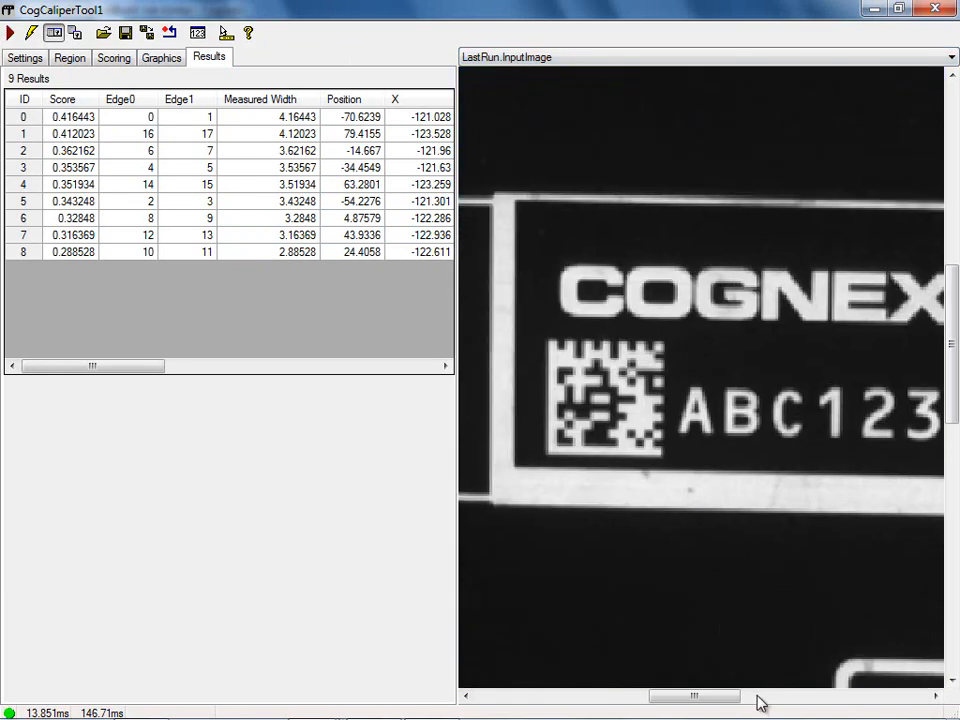
{"action": "left_click_drag", "start_coordinate": [722, 701], "coordinate": [674, 696]}
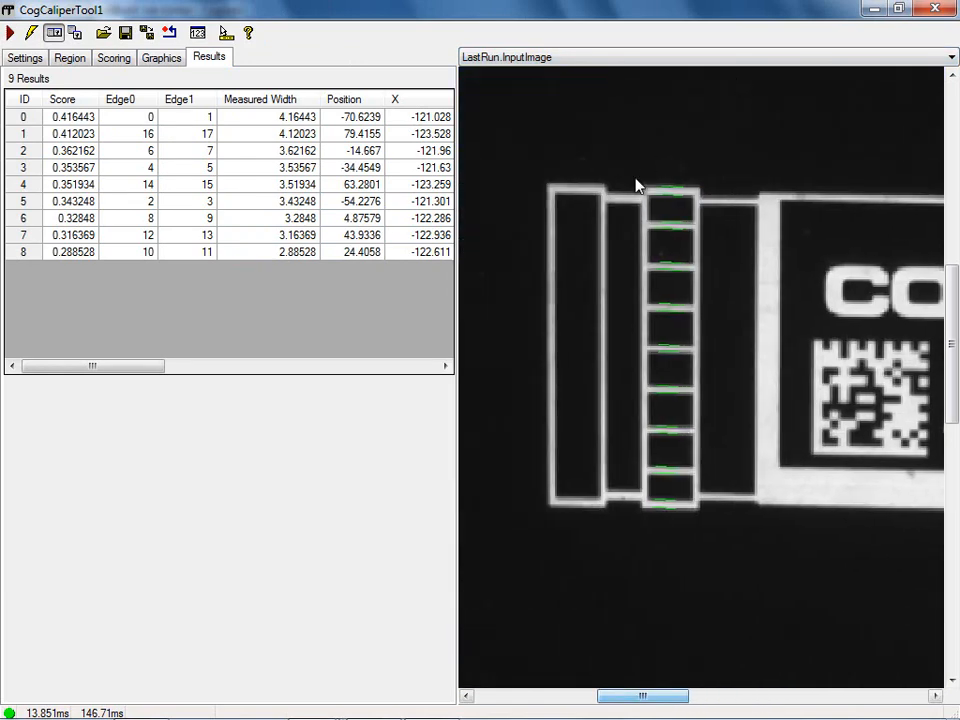
Examine results 0 through 4 one by one to match each edge pair to its location on the ring.
{"action": "left_click", "coordinate": [64, 121]}
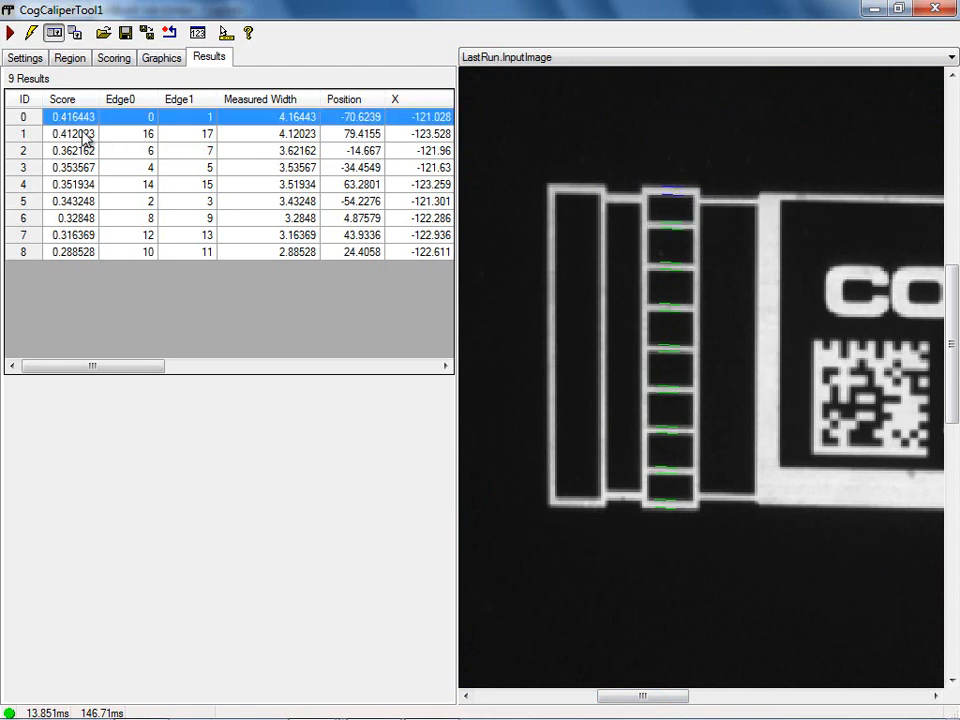
{"action": "left_click", "coordinate": [84, 133]}
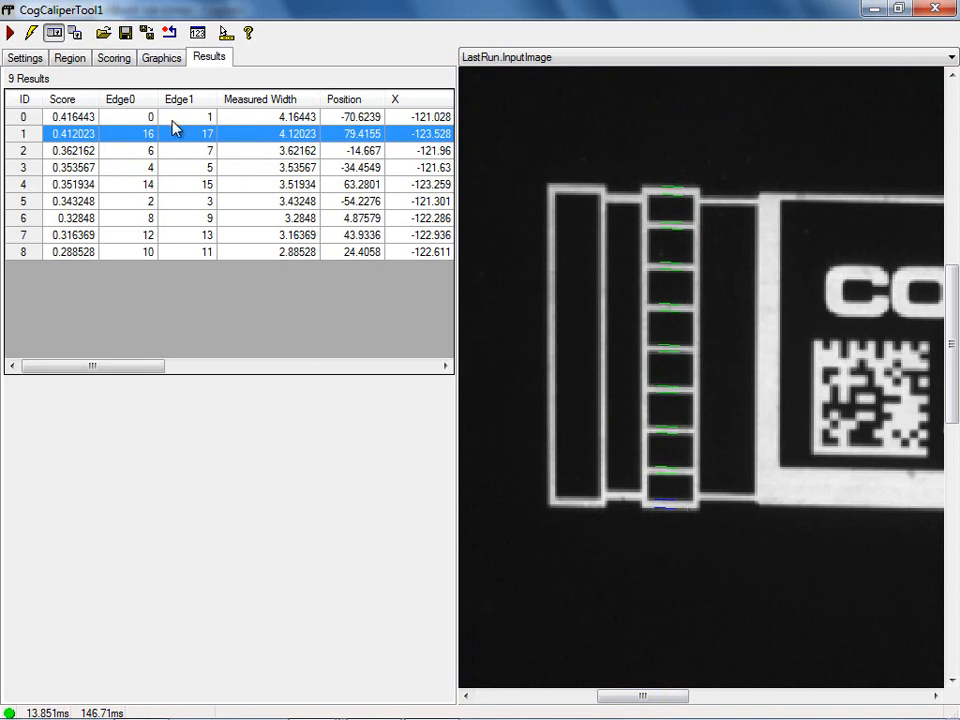
{"action": "left_click", "coordinate": [76, 152]}
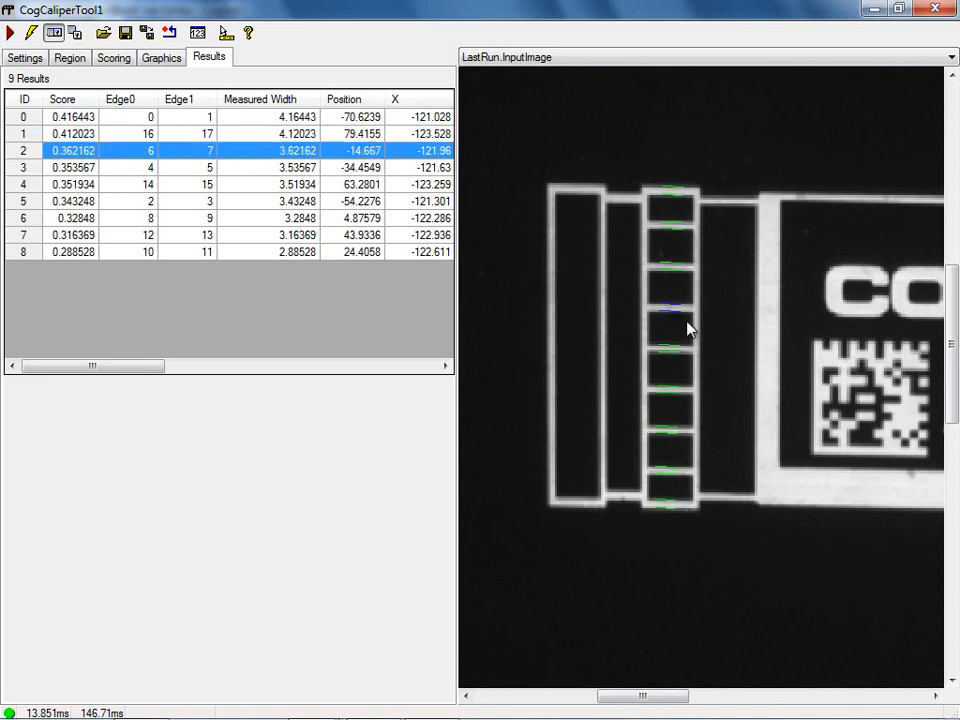
{"action": "left_click", "coordinate": [60, 167]}
{"action": "left_click", "coordinate": [64, 184]}
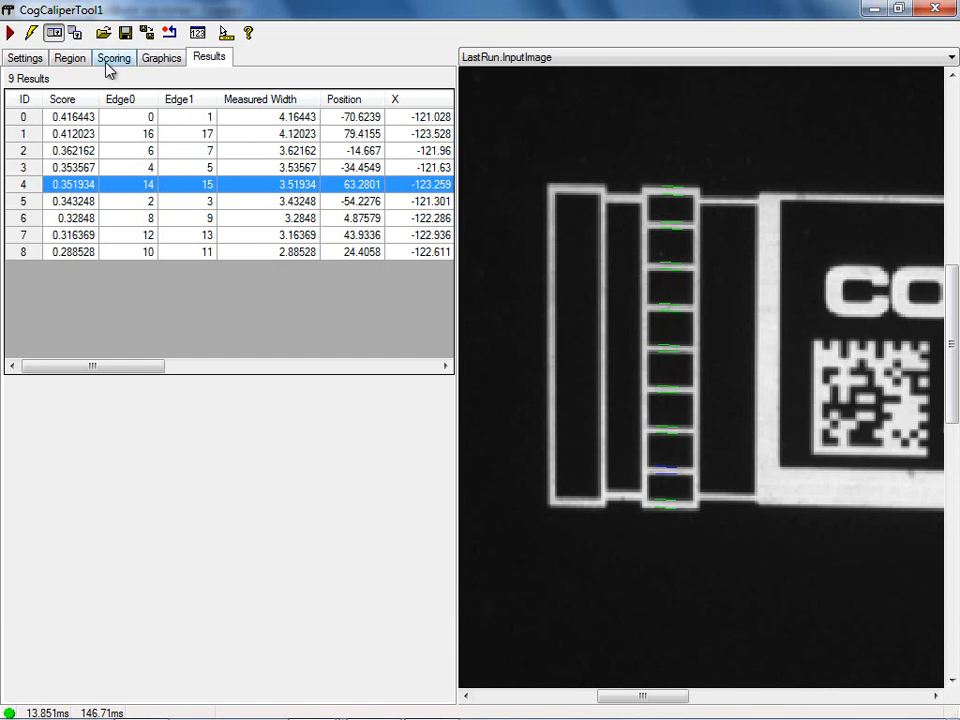
Set the Edge Pair Width to 4, rerun the caliper tool, and check the updated result scores.
{"action": "left_click", "coordinate": [34, 60]}
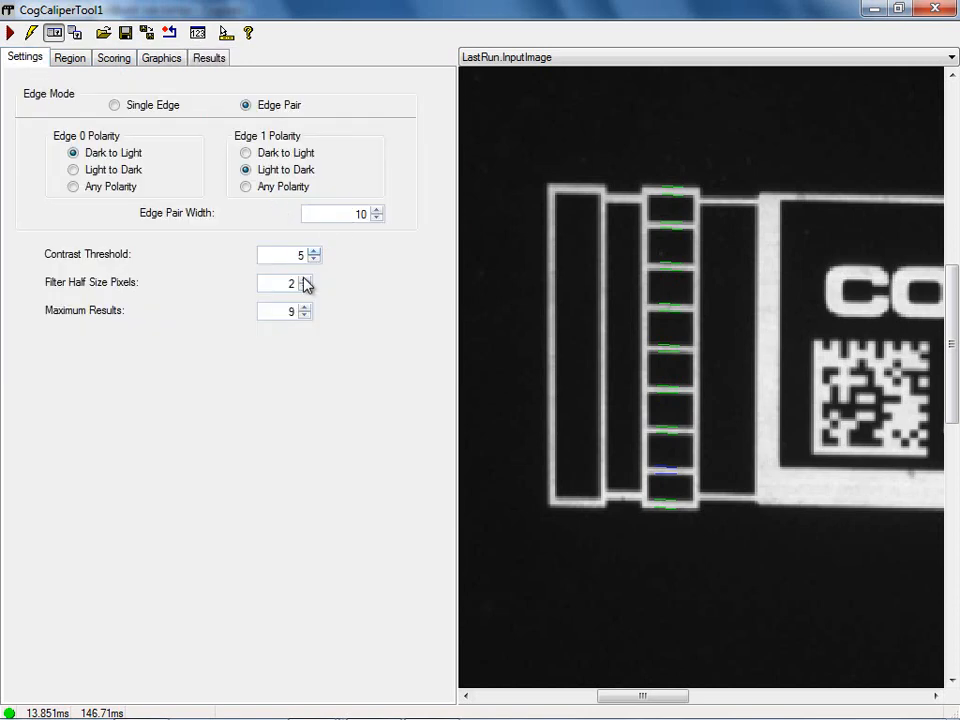
{"action": "left_click_drag", "start_coordinate": [351, 212], "coordinate": [538, 216]}
{"action": "type", "text": "4"}
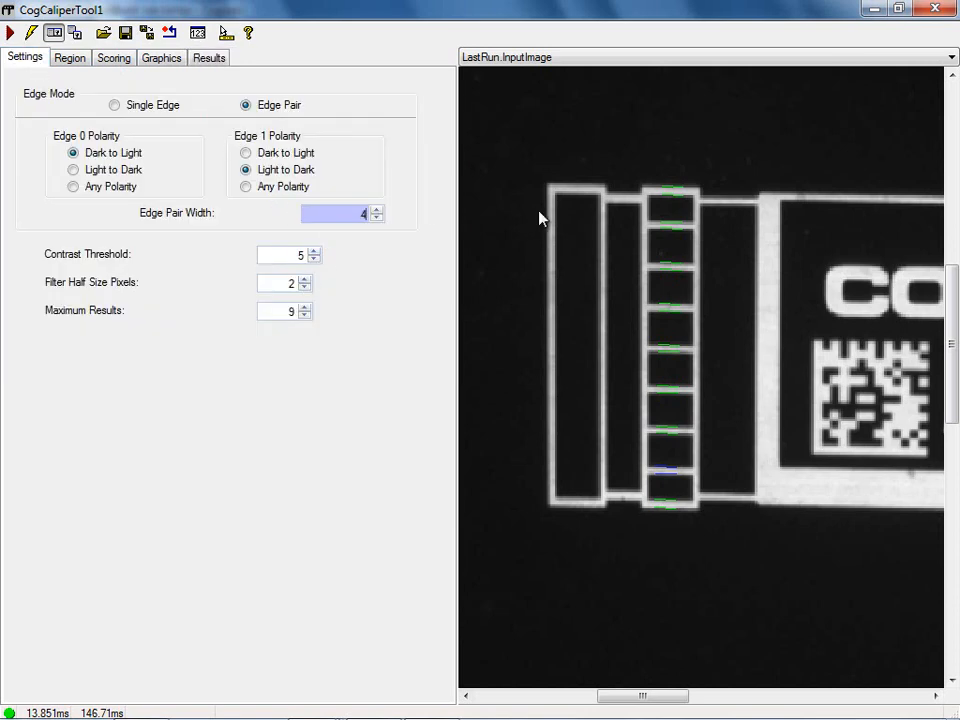
{"action": "left_click", "coordinate": [210, 57]}
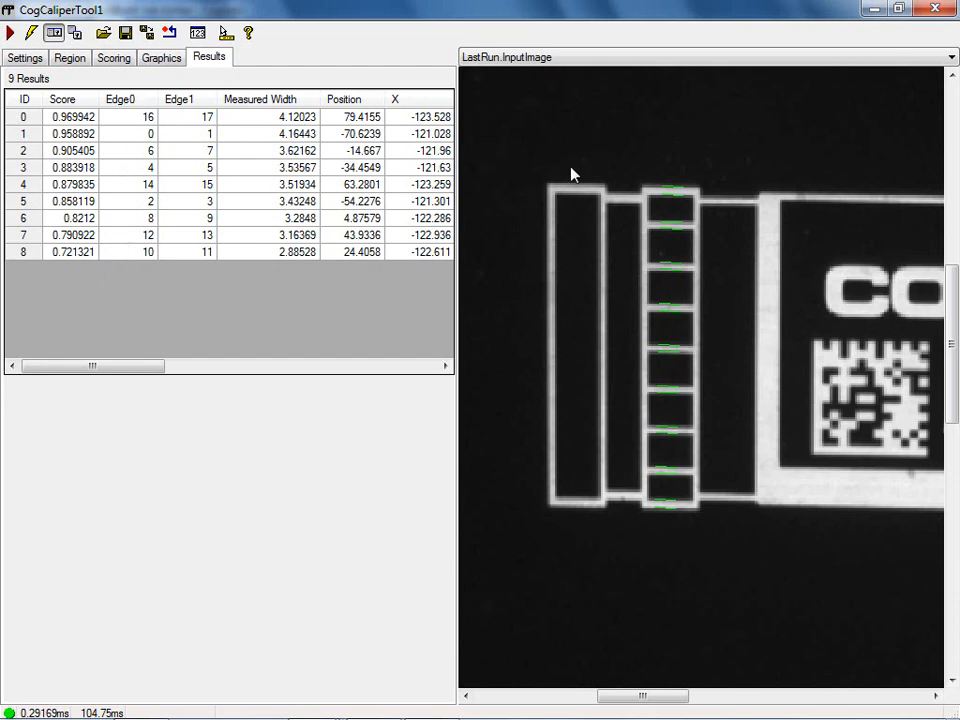
Examine results 0 through 4 and result 8 to compare their new scores with the matching edge pairs on the ring.
{"action": "left_click", "coordinate": [79, 120]}
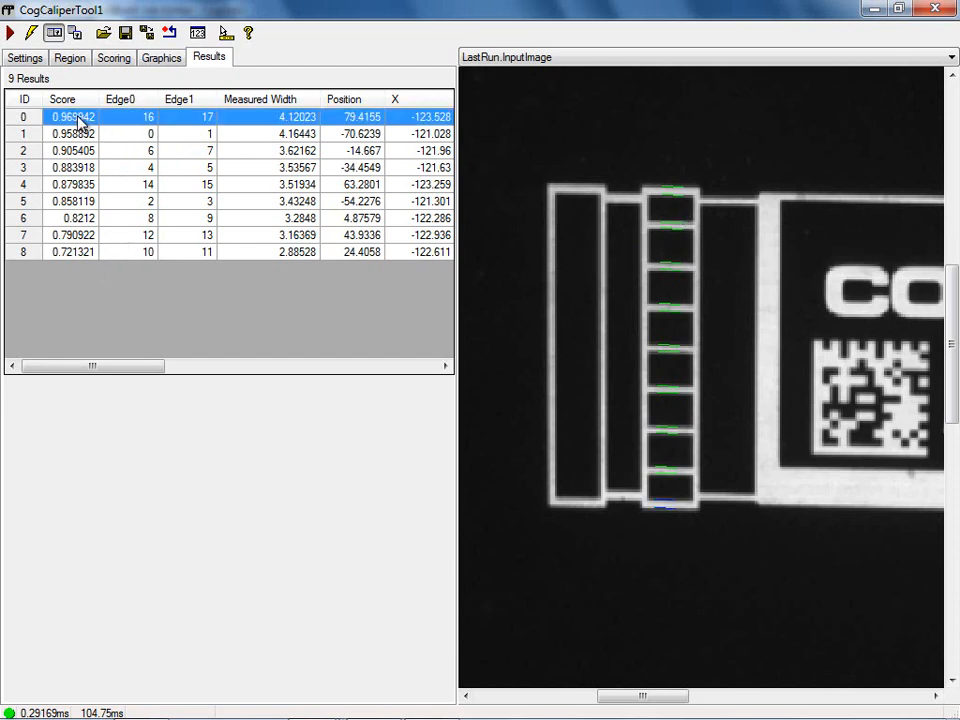
{"action": "mouse_move", "coordinate": [678, 513]}
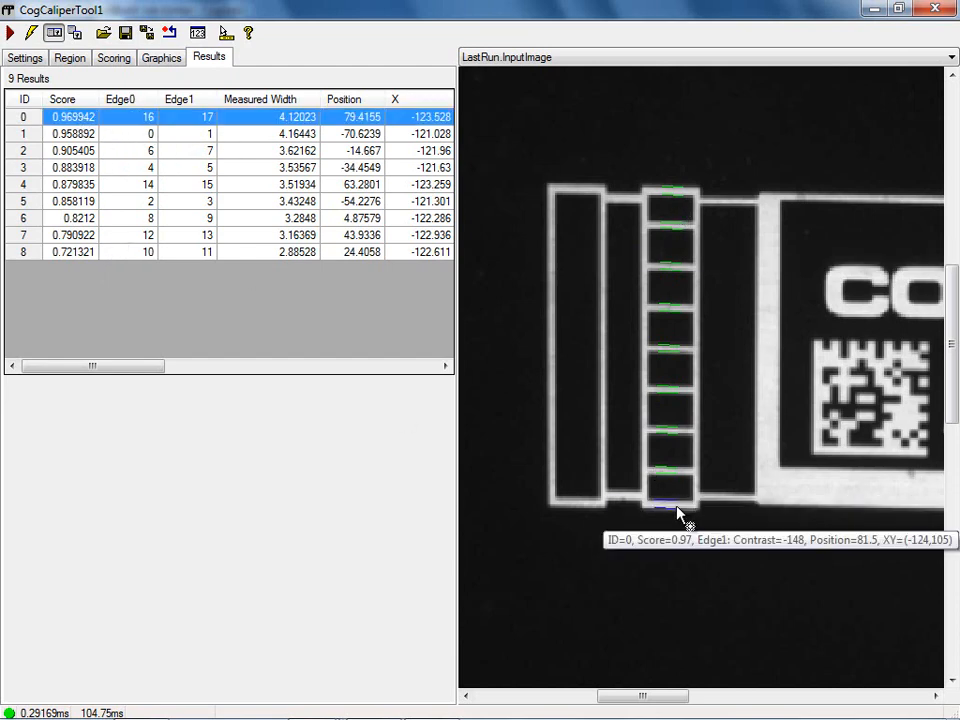
{"action": "left_click", "coordinate": [64, 134]}
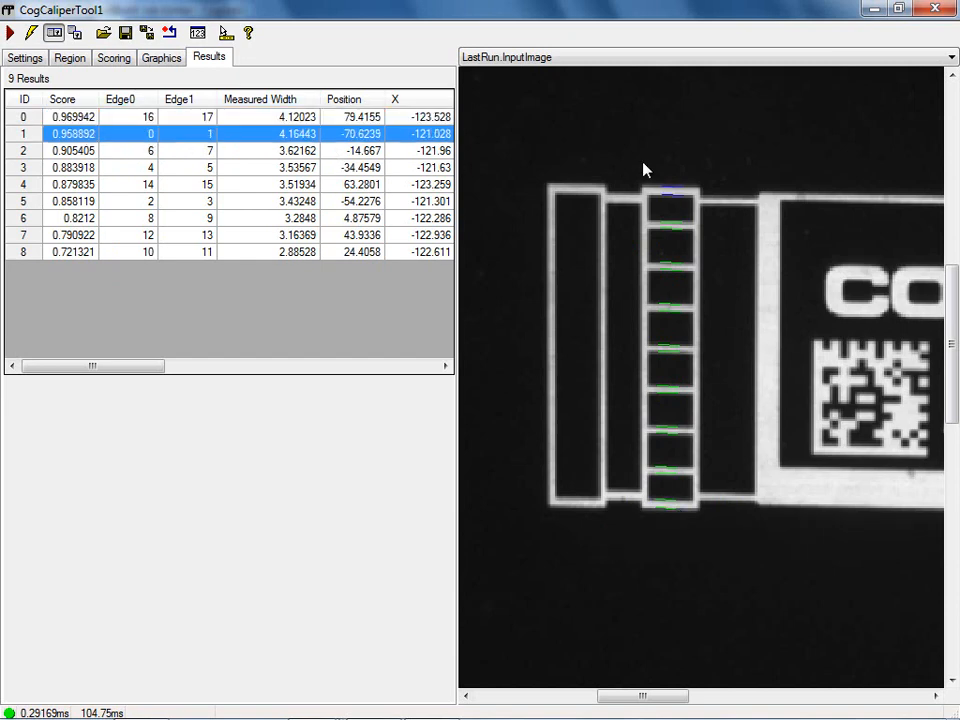
{"action": "mouse_move", "coordinate": [612, 193]}
{"action": "left_click", "coordinate": [73, 152]}
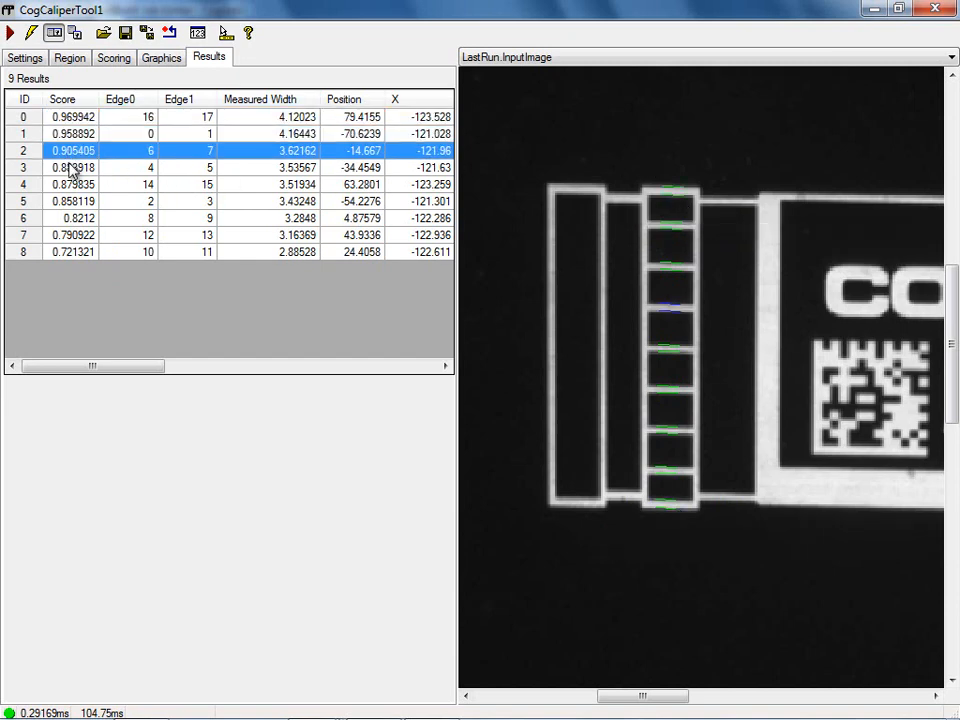
{"action": "left_click", "coordinate": [74, 168]}
{"action": "left_click", "coordinate": [73, 185]}
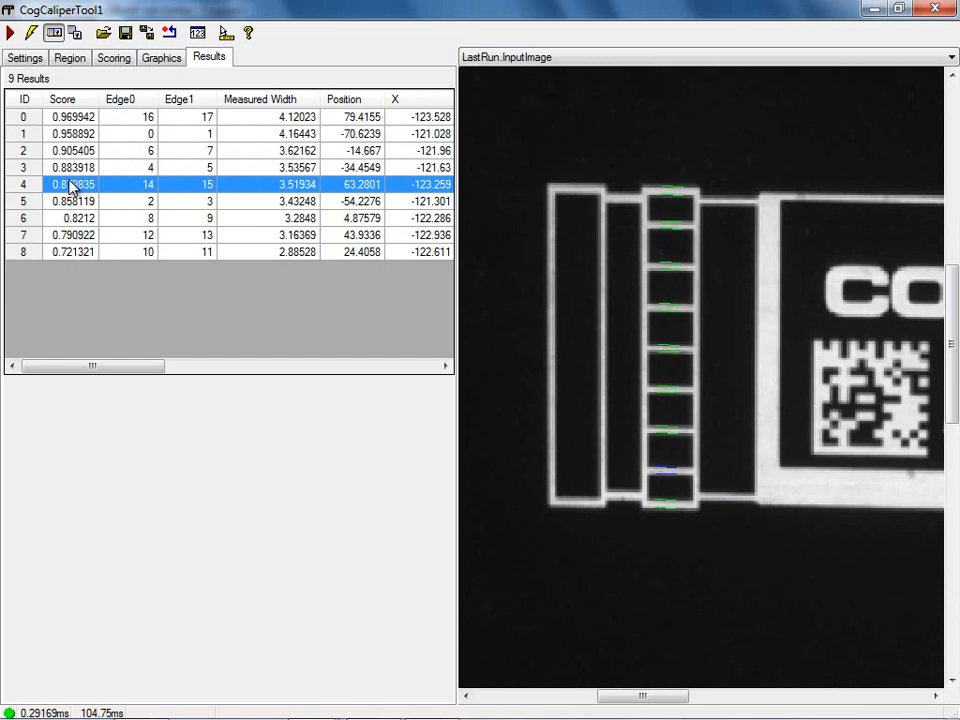
{"action": "left_click", "coordinate": [294, 252]}
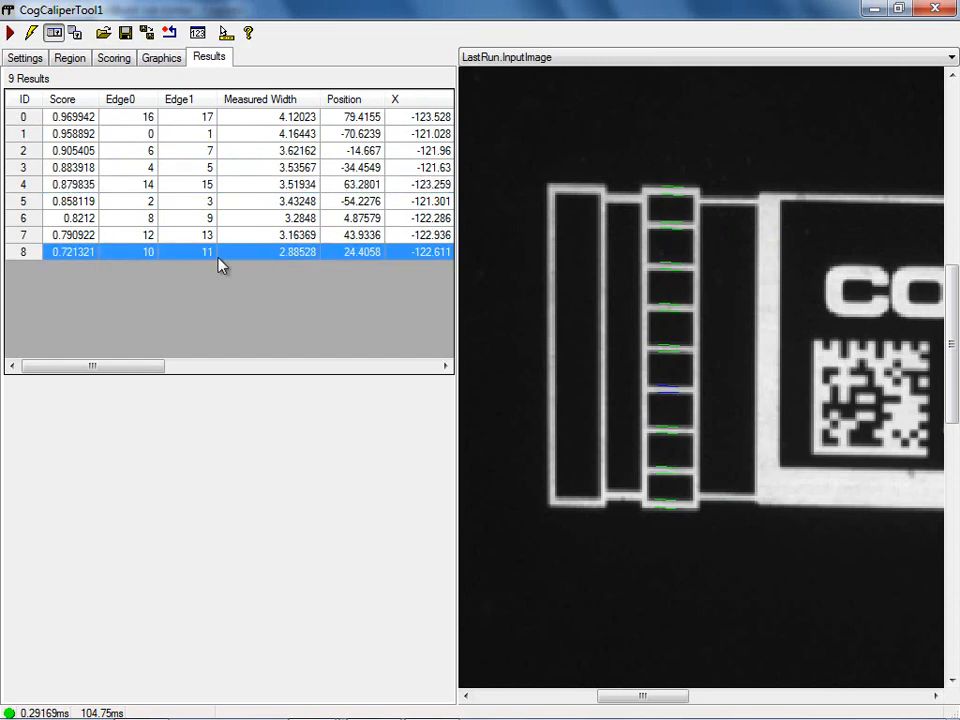
{"action": "mouse_move", "coordinate": [676, 391]}
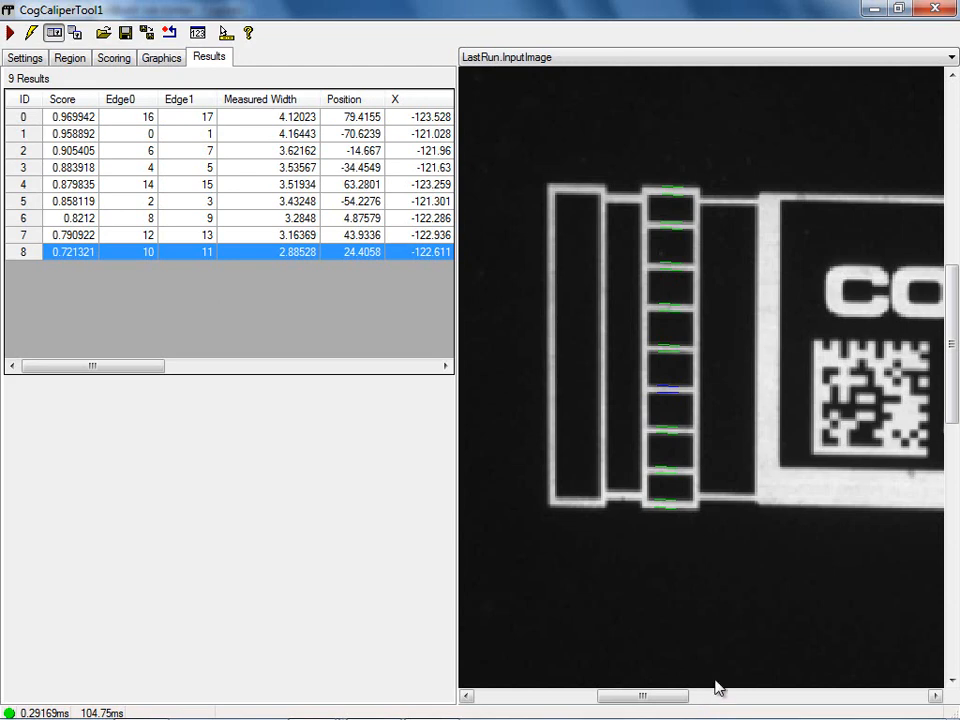
Examine the SizeDiffNorm scoring function's curve and its X0, X1 and Xc parameters.
{"action": "left_click", "coordinate": [116, 58]}
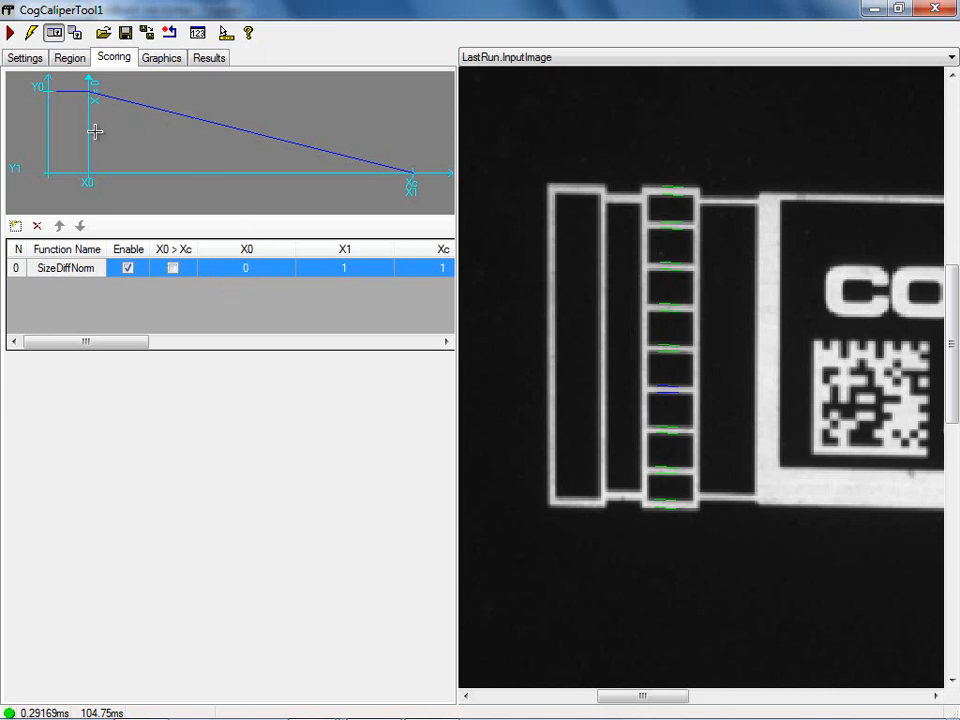
{"action": "mouse_move", "coordinate": [88, 181]}
{"action": "mouse_move", "coordinate": [133, 348]}
{"action": "left_mouse_down"}
{"action": "mouse_move", "coordinate": [225, 349]}
{"action": "mouse_move", "coordinate": [131, 347]}
{"action": "left_mouse_up"}
{"action": "mouse_move", "coordinate": [97, 179]}
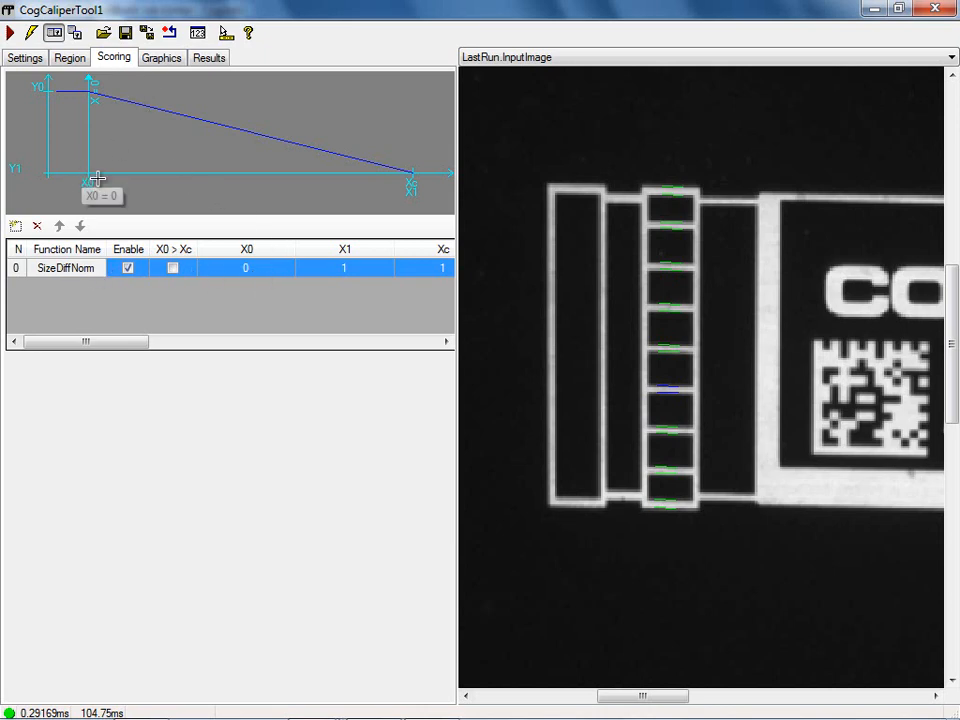
{"action": "left_click", "coordinate": [248, 277]}
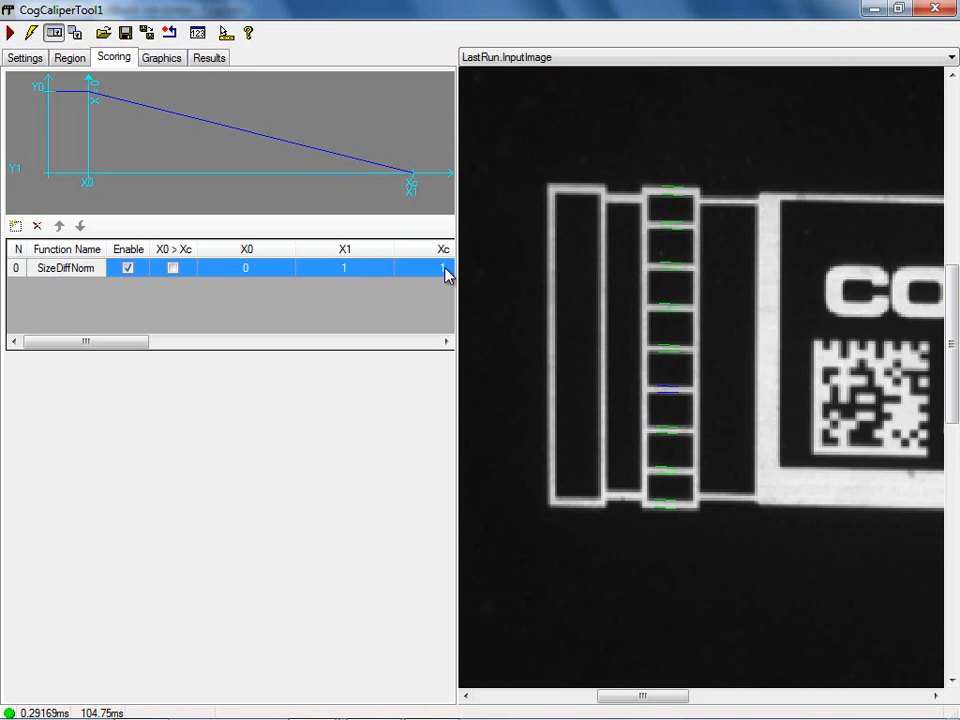
Add a PositionNeg scoring function, rerun the caliper tool and show the updated results.
{"action": "left_click", "coordinate": [15, 229]}
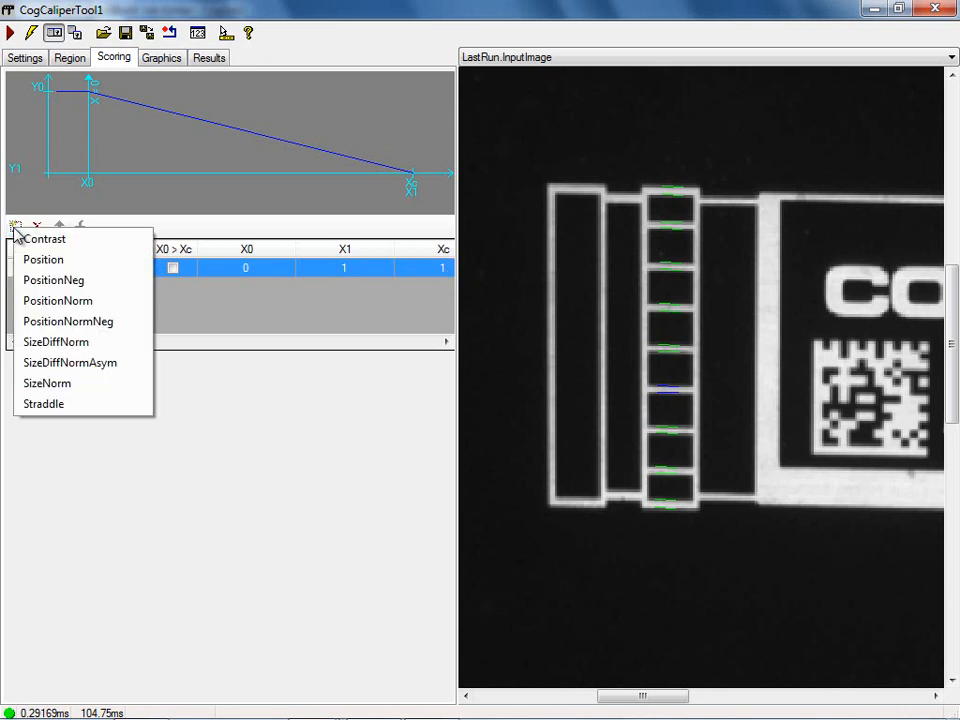
{"action": "left_click", "coordinate": [81, 286]}
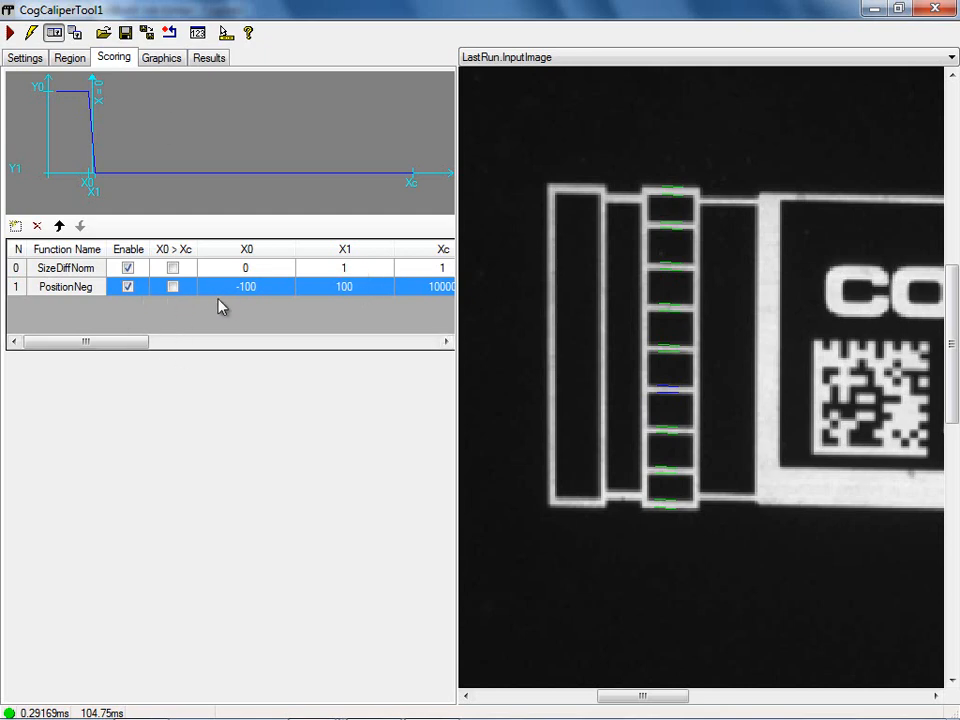
{"action": "left_click", "coordinate": [10, 35]}
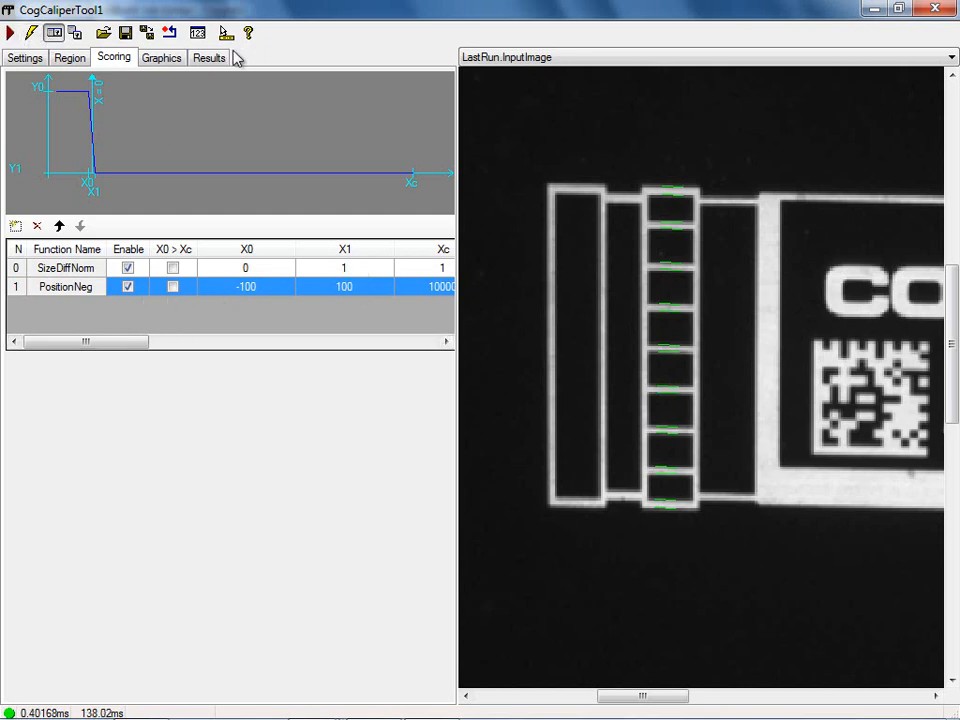
{"action": "left_click", "coordinate": [212, 58]}
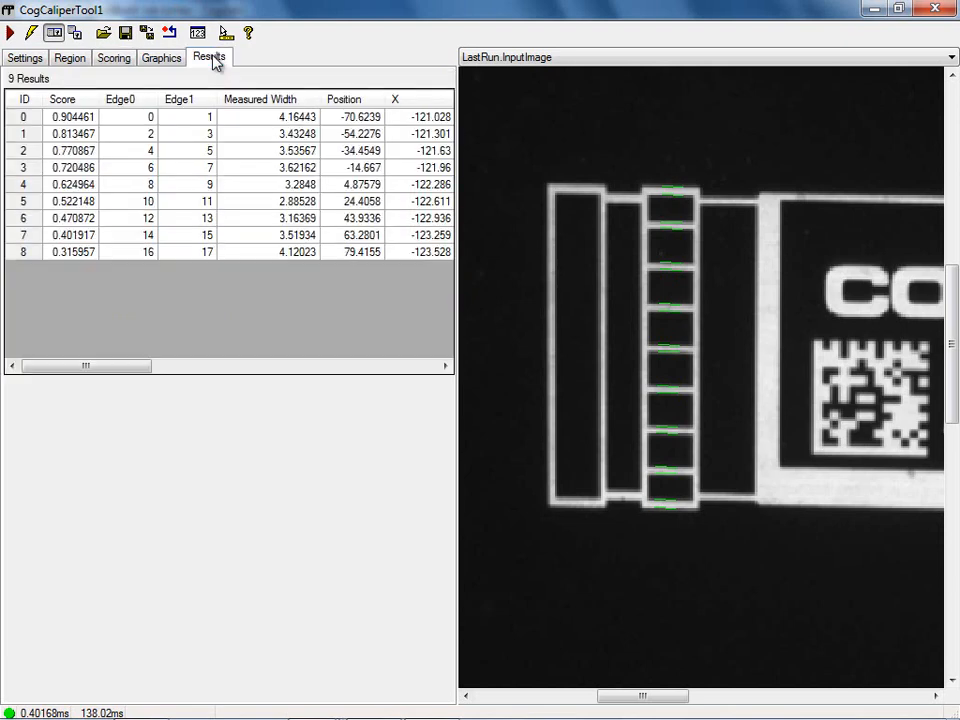
Examine results 0 through 8 against their ring locations and compare their Scoring Function 0 and Scoring Function 1 values.
{"action": "left_click", "coordinate": [81, 120]}
{"action": "mouse_move", "coordinate": [680, 203]}
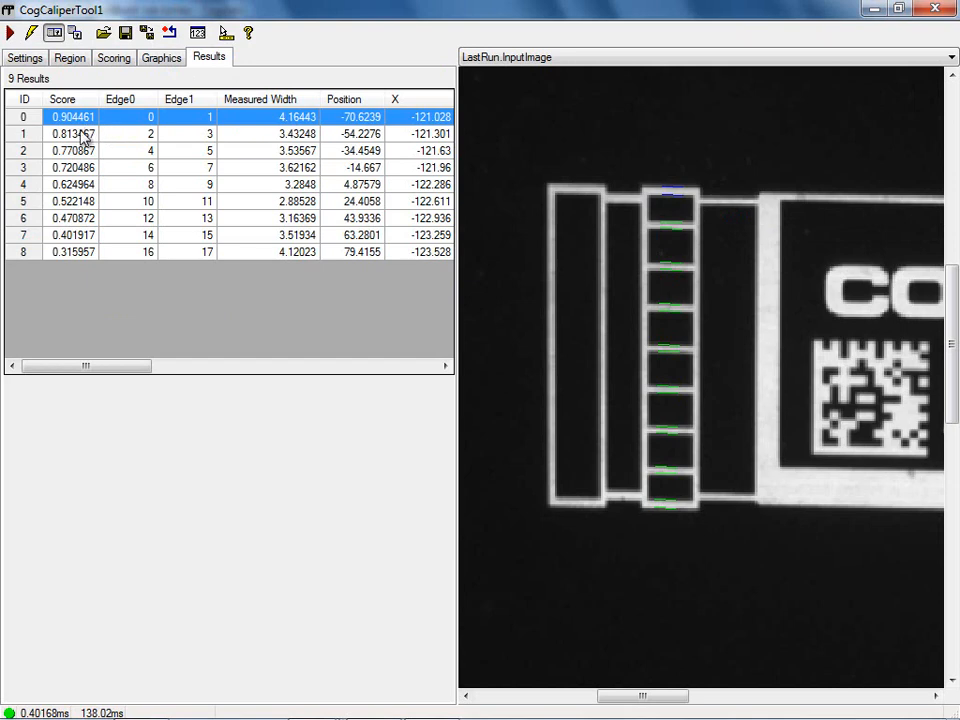
{"action": "left_click", "coordinate": [210, 141]}
{"action": "mouse_move", "coordinate": [664, 236]}
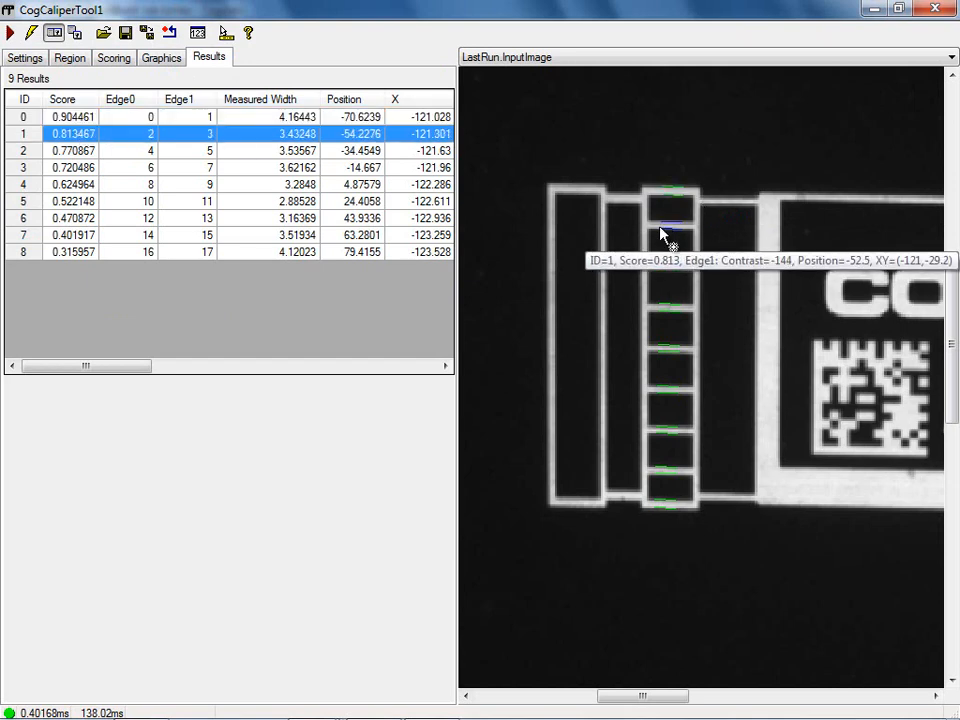
{"action": "left_click", "coordinate": [73, 151]}
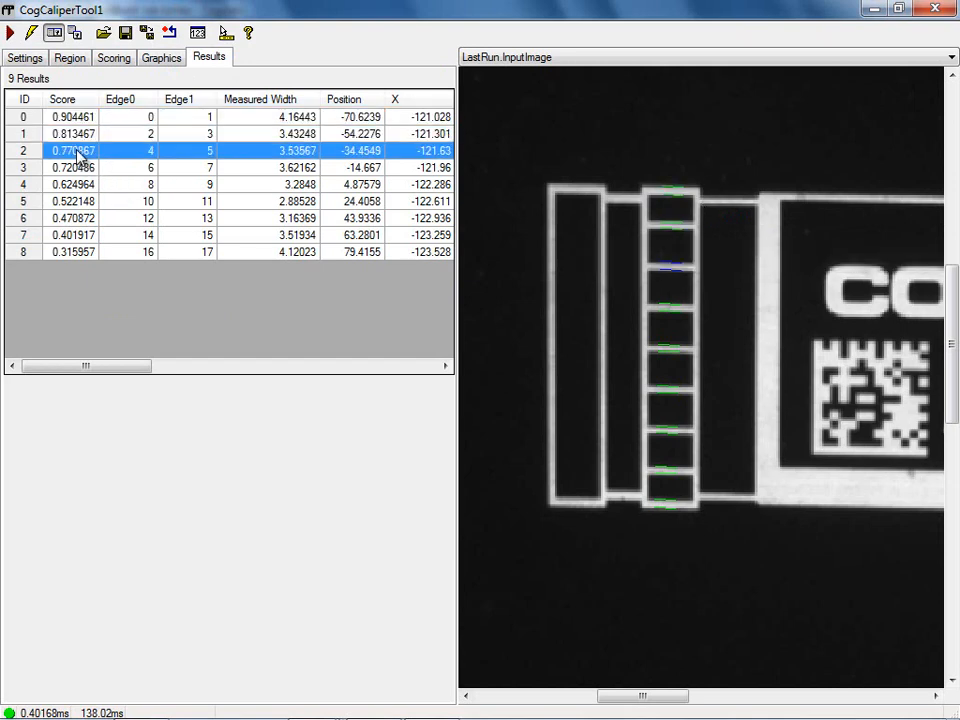
{"action": "left_click", "coordinate": [68, 167]}
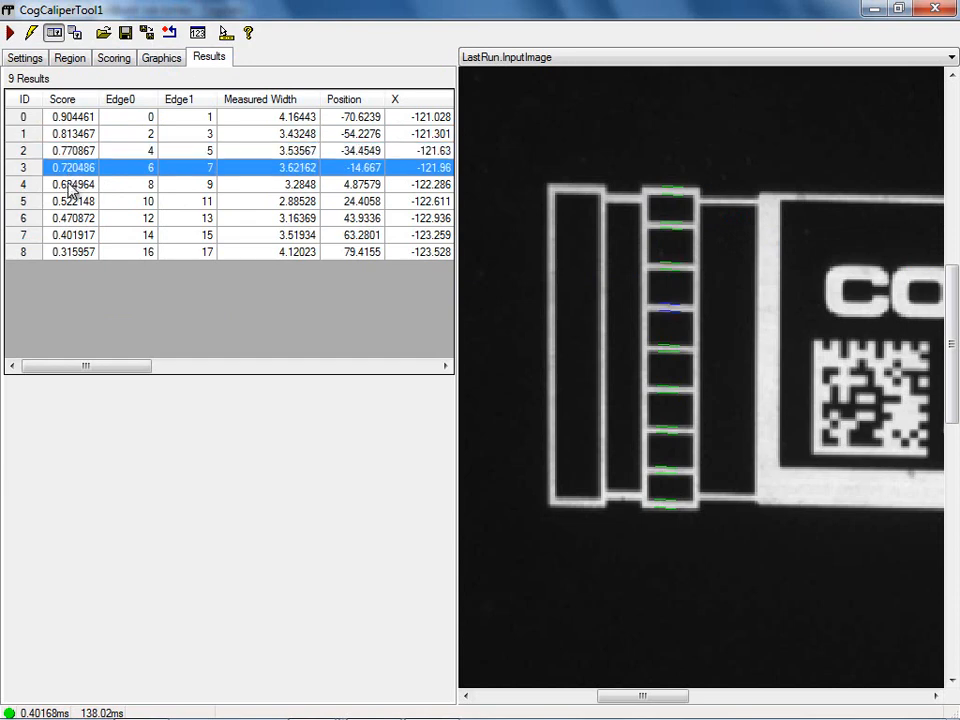
{"action": "left_click", "coordinate": [72, 188]}
{"action": "left_click", "coordinate": [71, 203]}
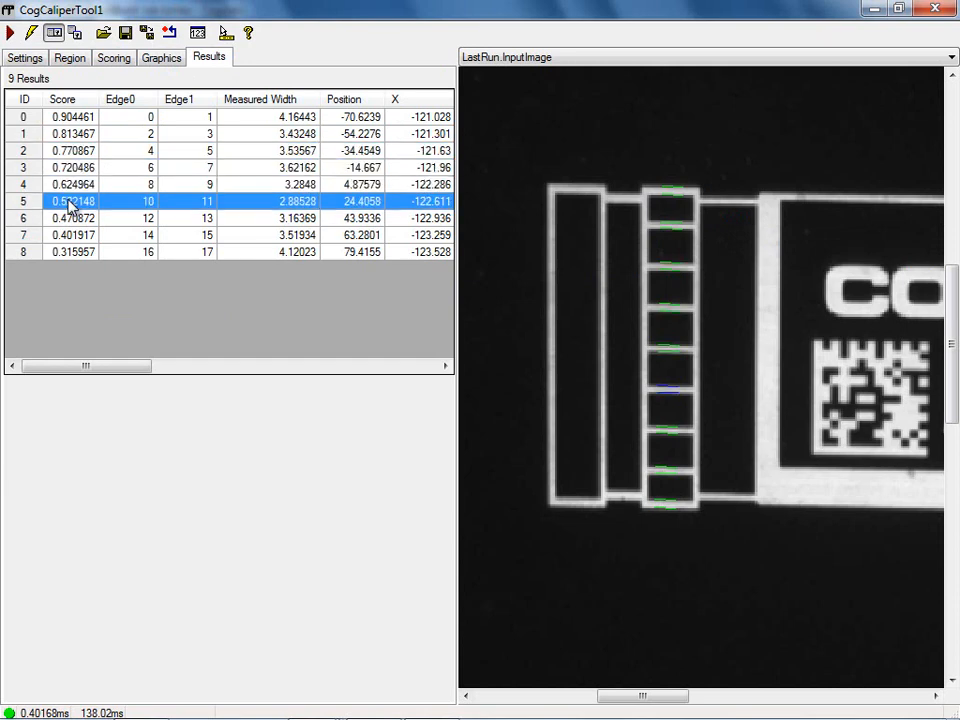
{"action": "left_click", "coordinate": [71, 220]}
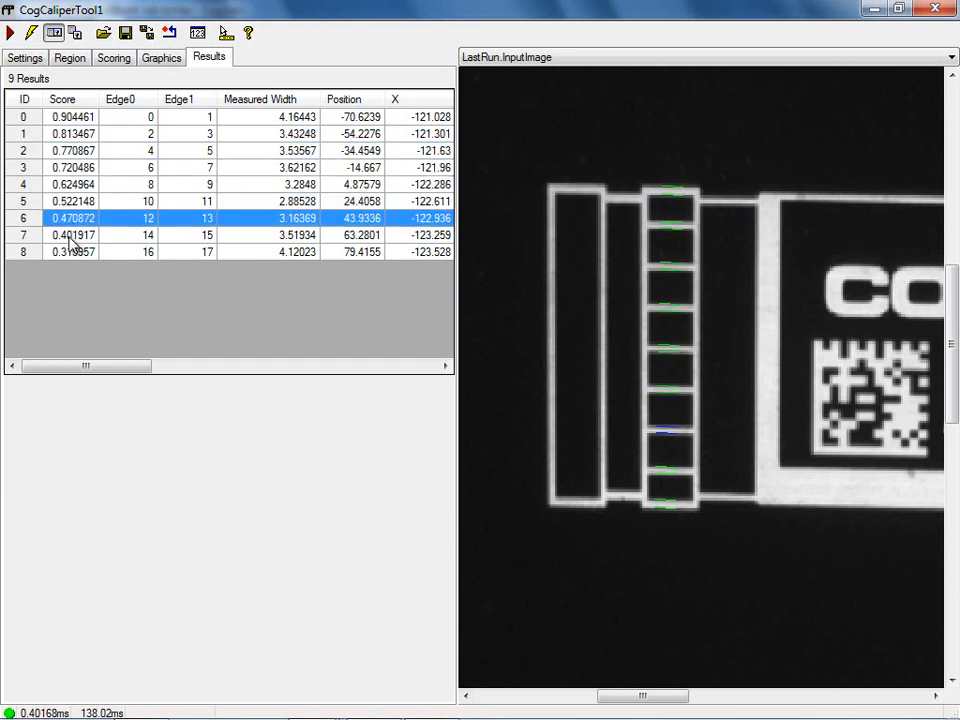
{"action": "left_click", "coordinate": [71, 238]}
{"action": "left_click", "coordinate": [78, 254]}
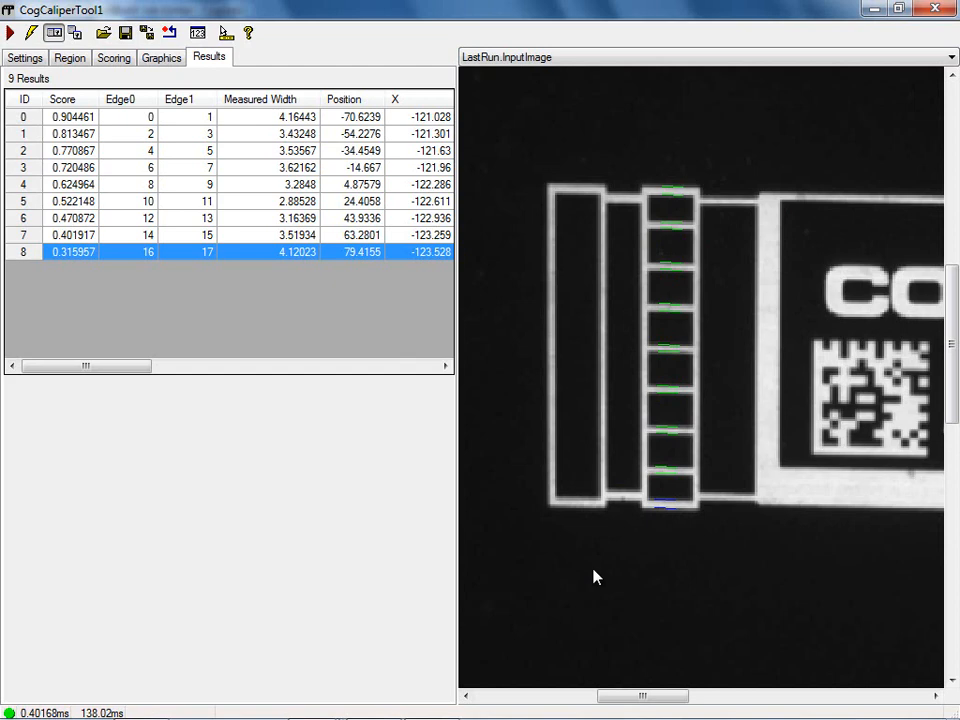
{"action": "left_click_drag", "start_coordinate": [114, 368], "coordinate": [258, 377]}
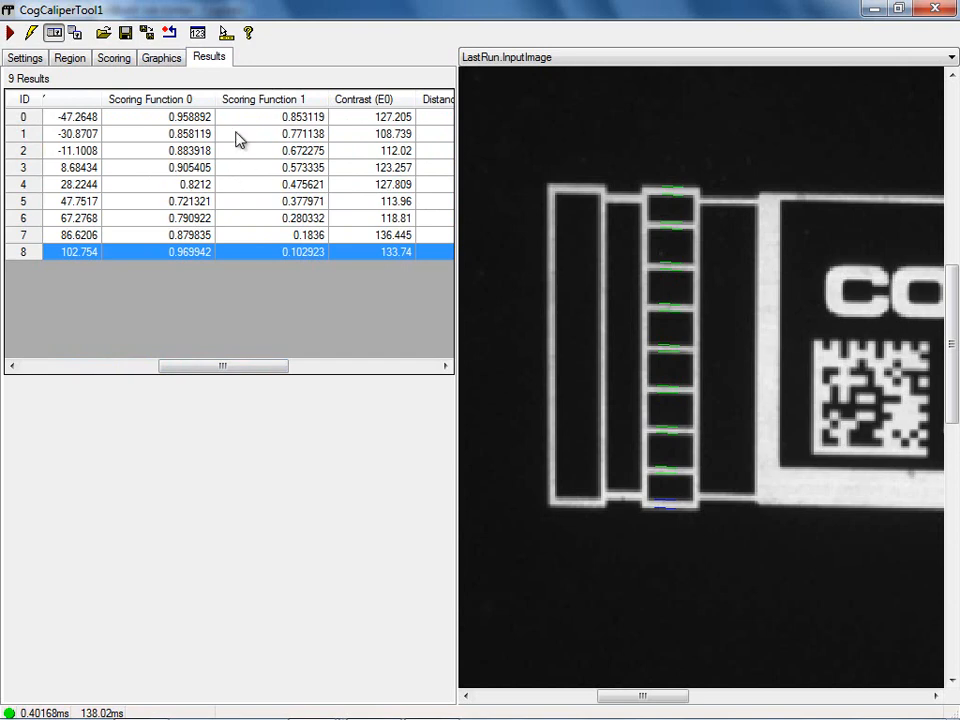
{"action": "left_click_drag", "start_coordinate": [223, 381], "coordinate": [85, 379]}
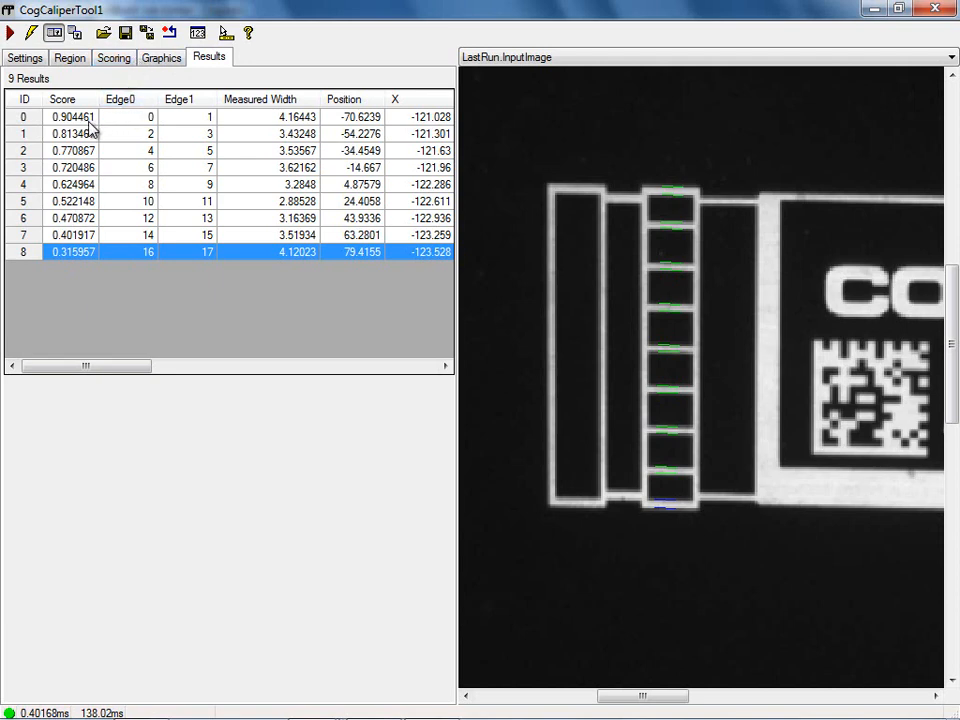
Set the Xc value of the PositionNeg scoring function to 100.
{"action": "left_click", "coordinate": [112, 57]}
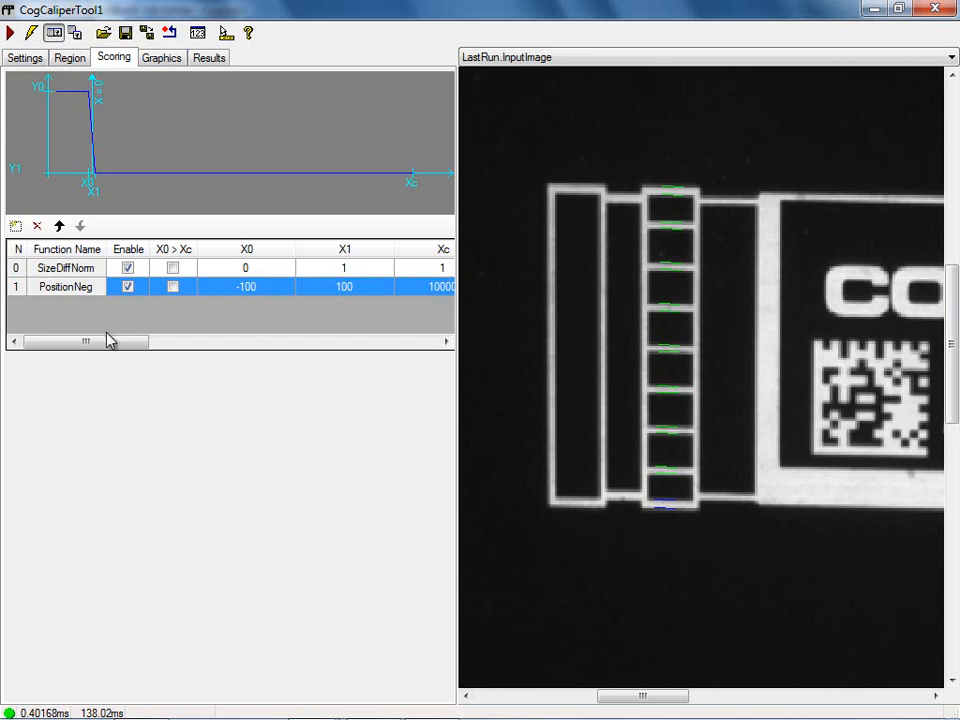
{"action": "left_click_drag", "start_coordinate": [111, 341], "coordinate": [175, 341]}
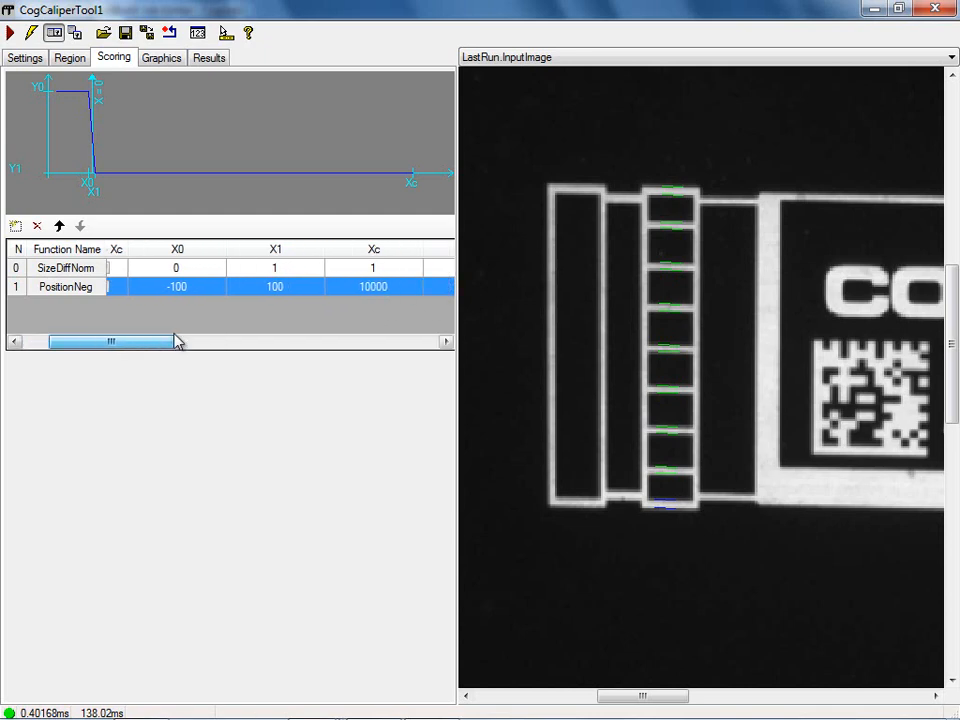
{"action": "left_click", "coordinate": [372, 289]}
{"action": "left_click", "coordinate": [376, 288]}
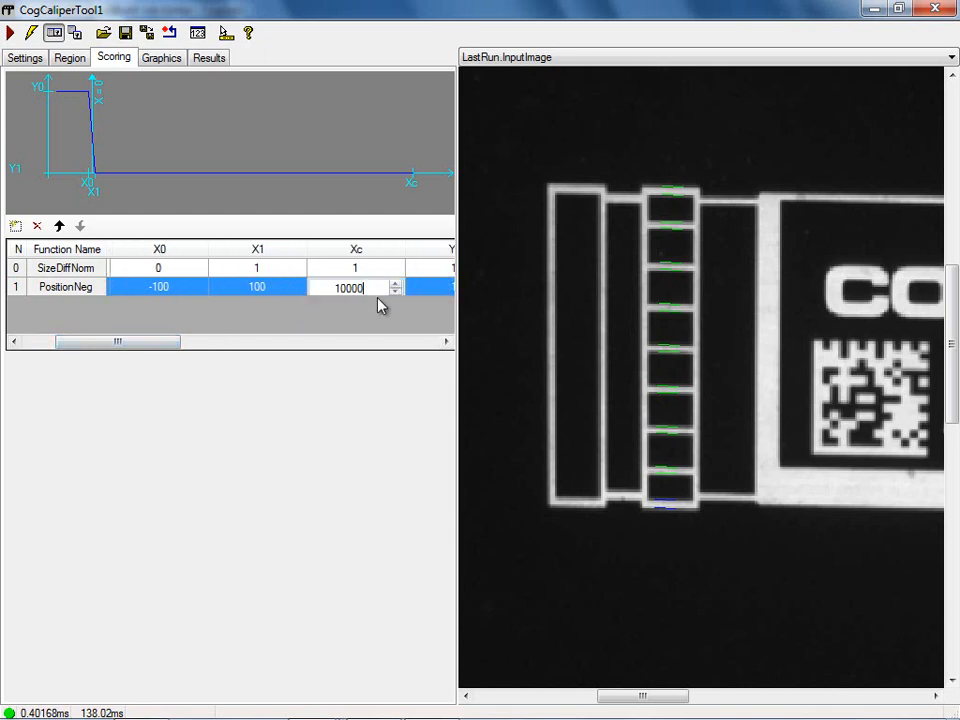
{"action": "key", "text": "BackSpace"}
{"action": "key", "text": "BackSpace"}
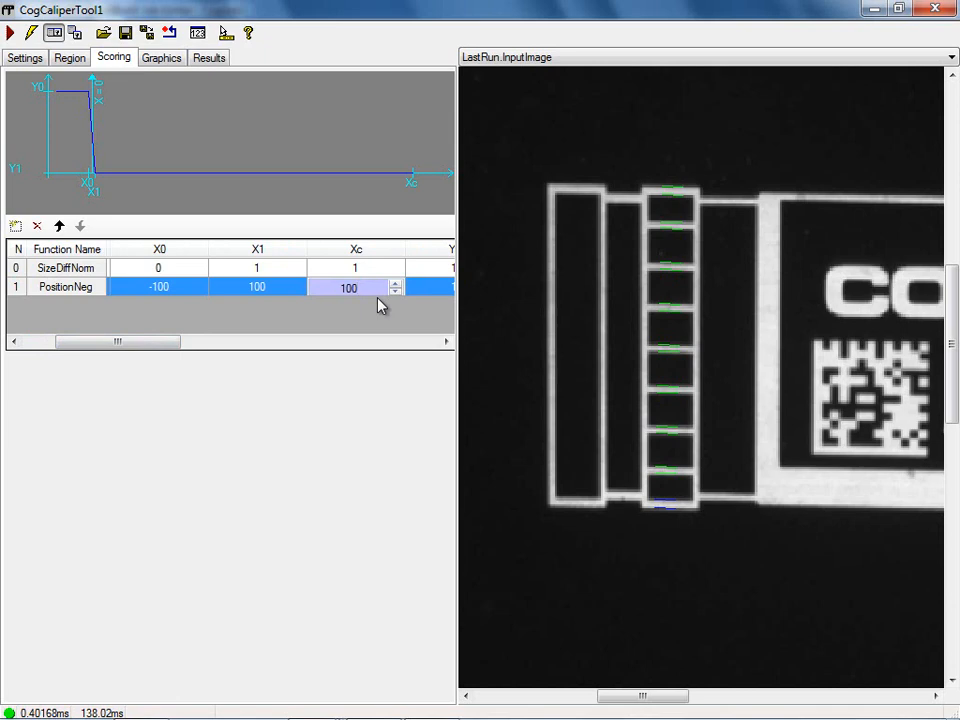
{"action": "left_click", "coordinate": [321, 268]}
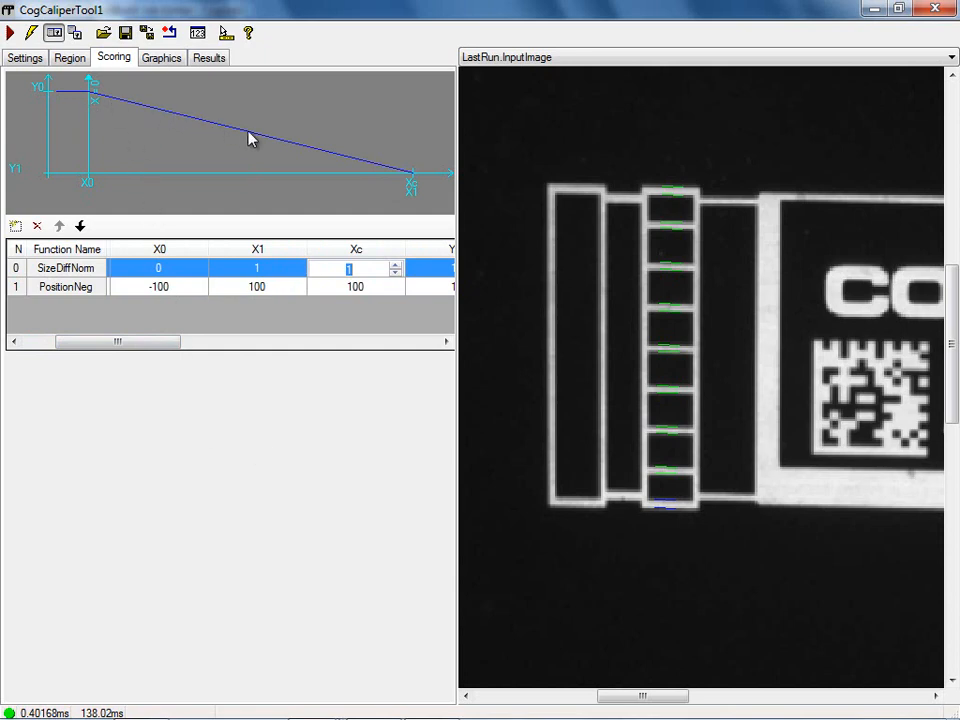
Compare the scoring curves and the X0, X1, Xc, Y0 and Y1 parameters of SizeDiffNorm and PositionNeg.
{"action": "left_click_drag", "start_coordinate": [176, 343], "coordinate": [252, 344]}
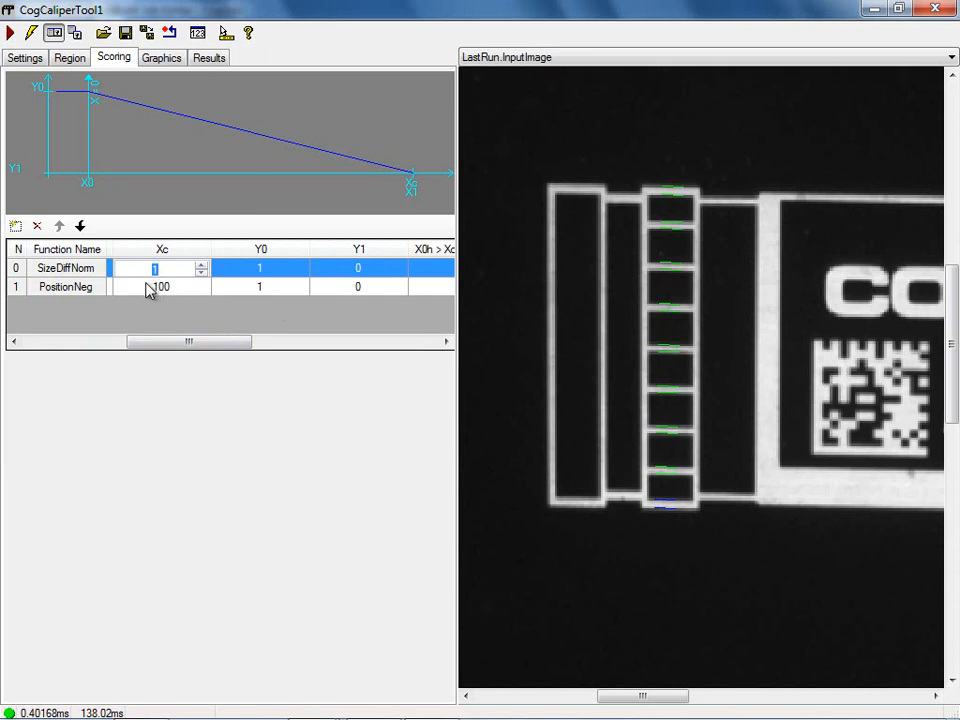
{"action": "left_click_drag", "start_coordinate": [184, 343], "coordinate": [228, 345]}
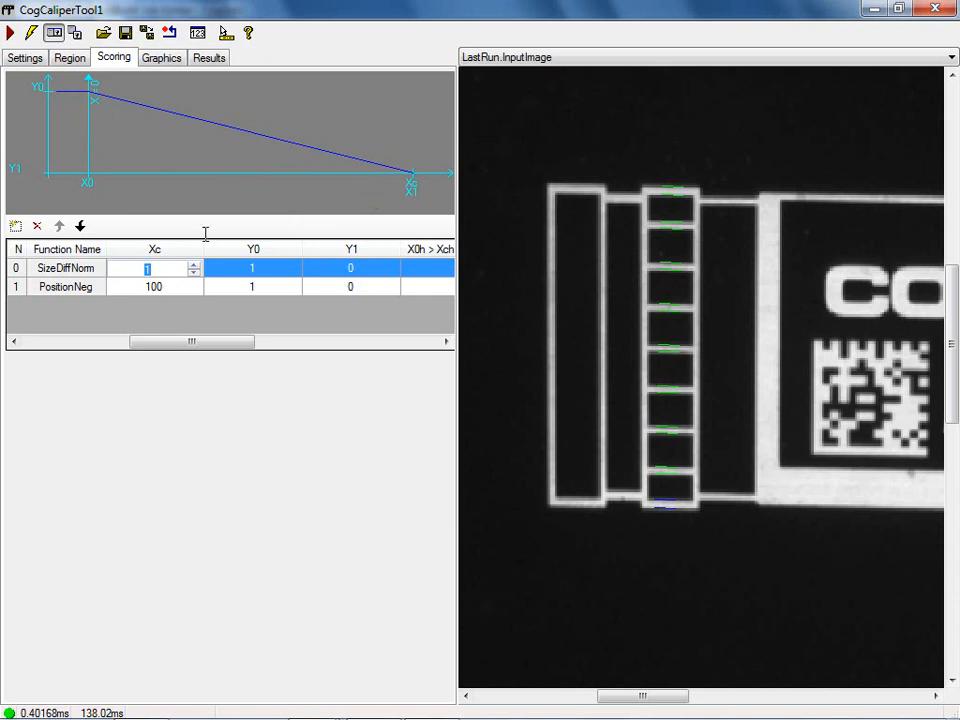
{"action": "left_click", "coordinate": [57, 270]}
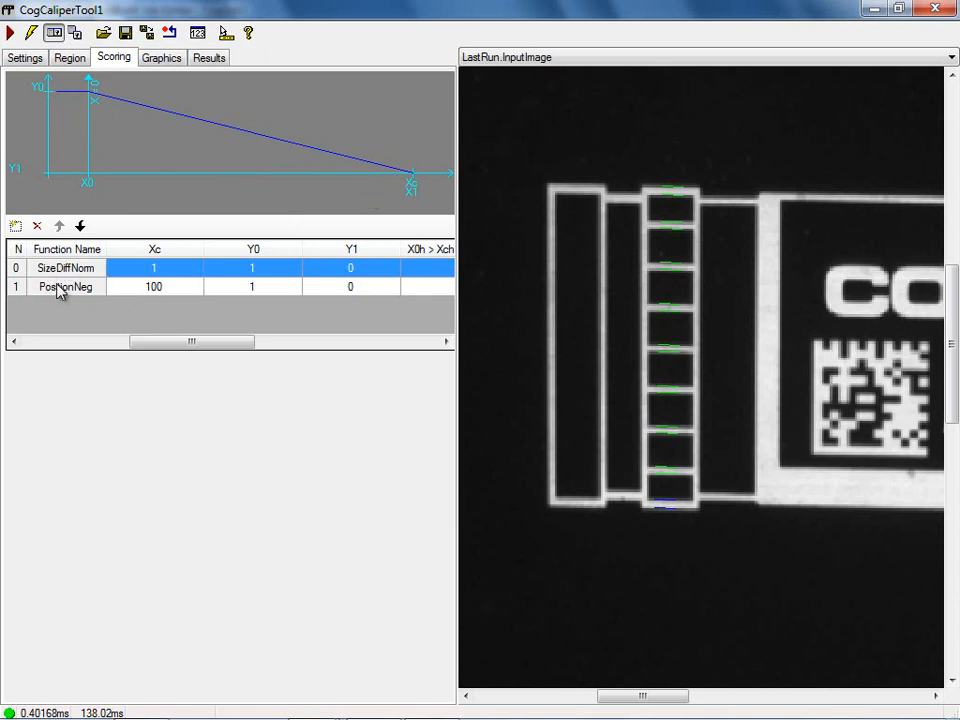
{"action": "left_click", "coordinate": [59, 290]}
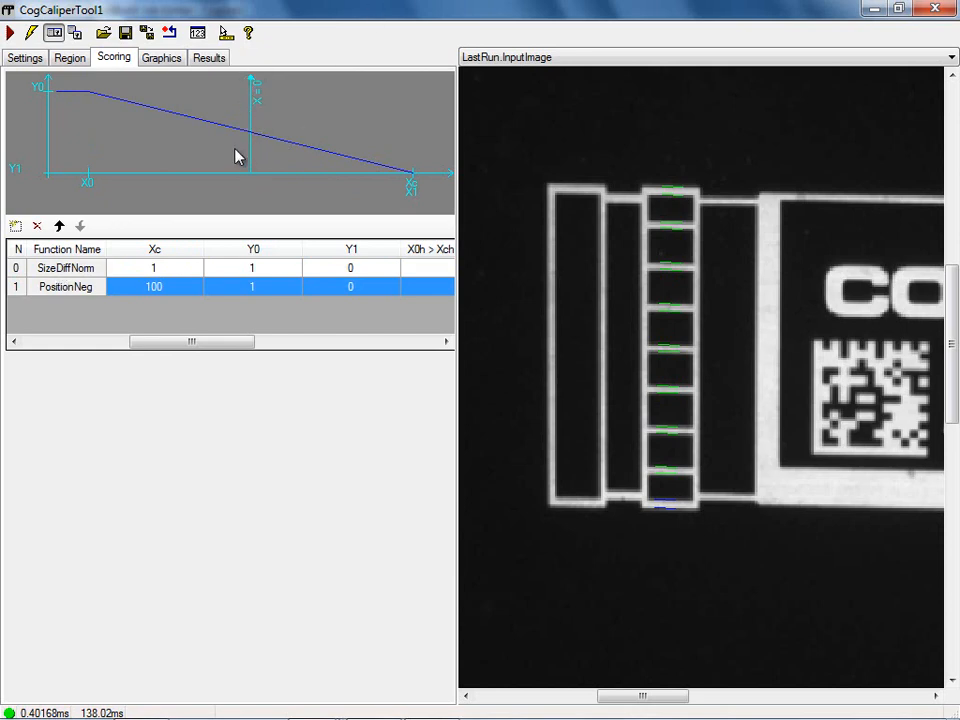
{"action": "left_click", "coordinate": [65, 270]}
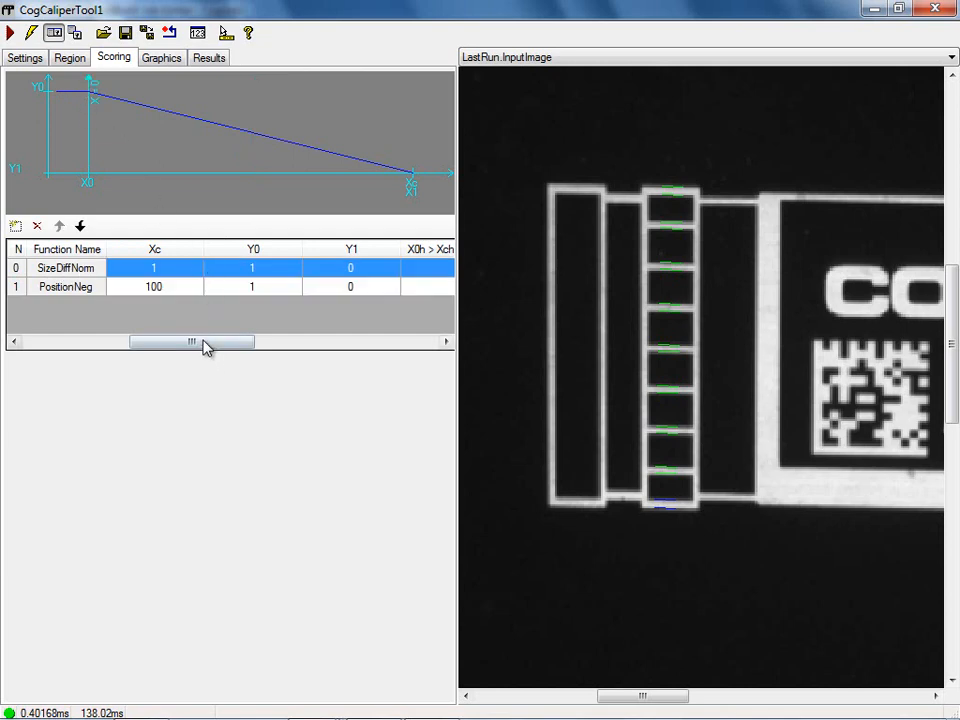
{"action": "left_click_drag", "start_coordinate": [206, 343], "coordinate": [111, 347]}
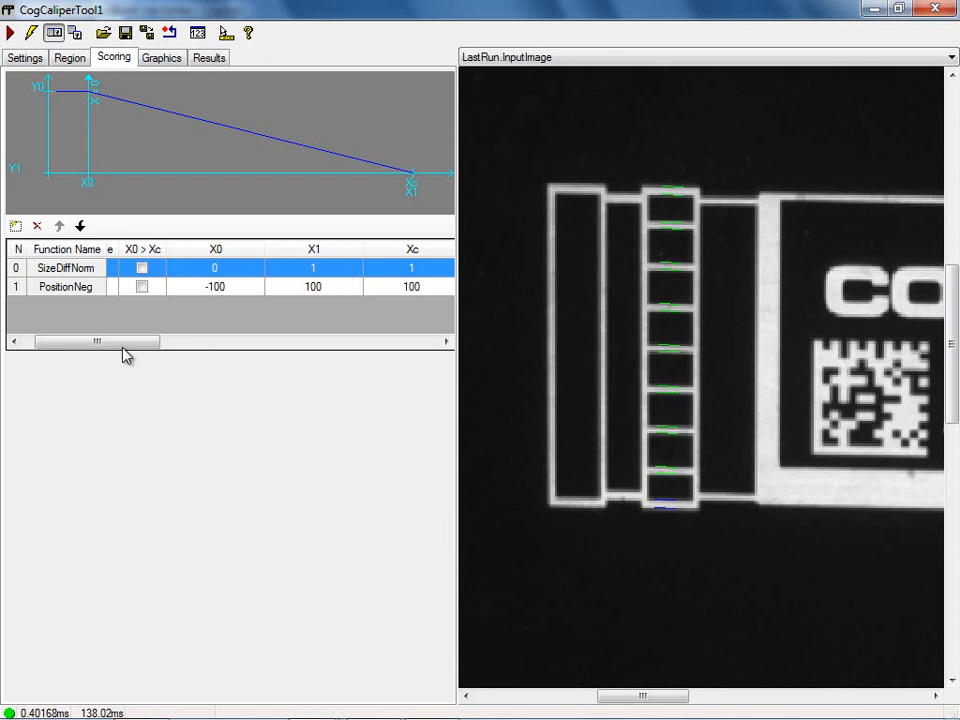
{"action": "left_click_drag", "start_coordinate": [122, 345], "coordinate": [33, 352]}
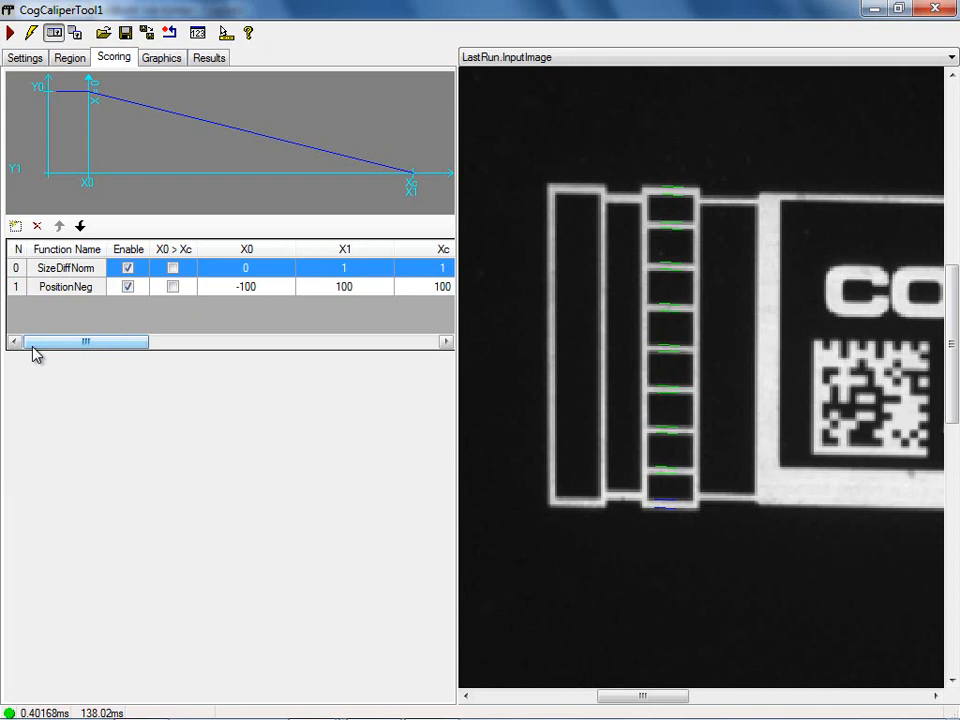
Enable X0 > Xc for the PositionNeg scoring function, set its X1 to -100 and display its resulting curve.
{"action": "left_click", "coordinate": [173, 287]}
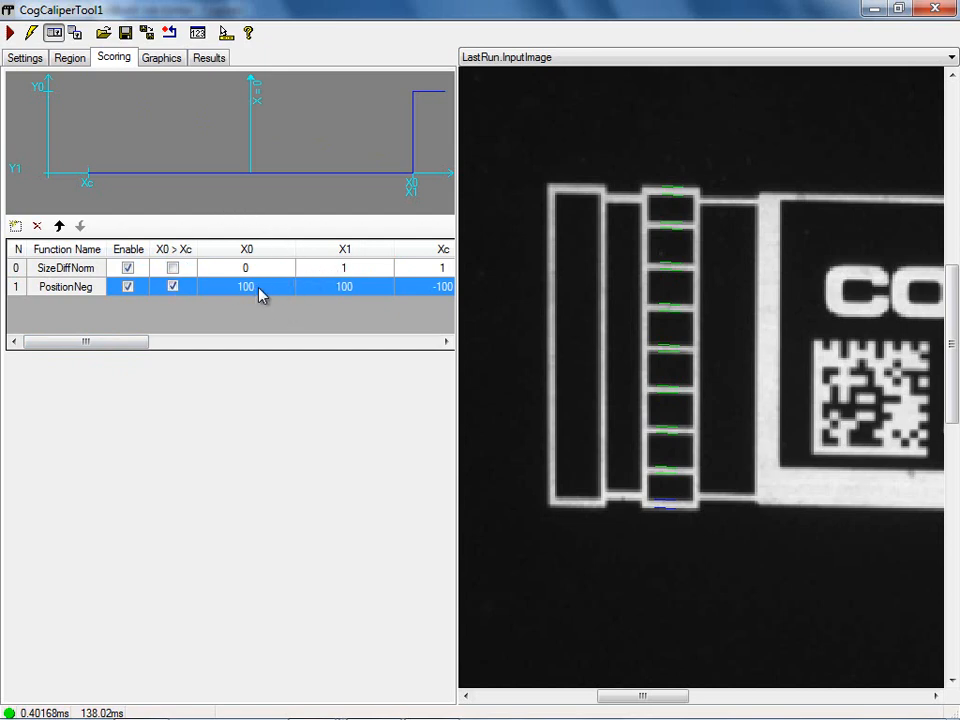
{"action": "left_click", "coordinate": [333, 292]}
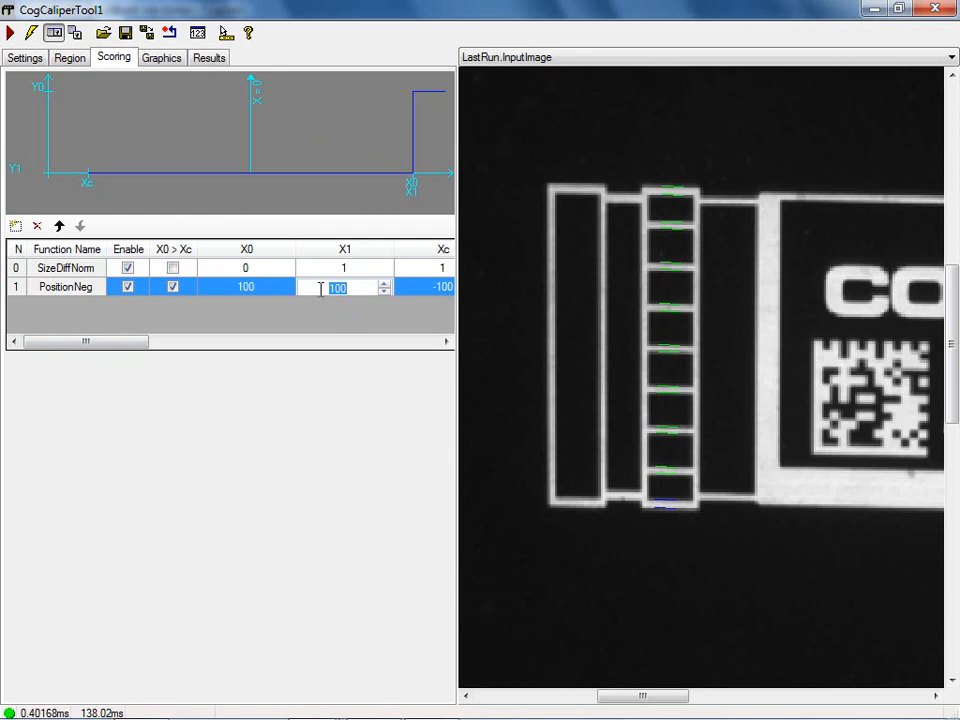
{"action": "left_click", "coordinate": [319, 289]}
{"action": "type", "text": "-"}
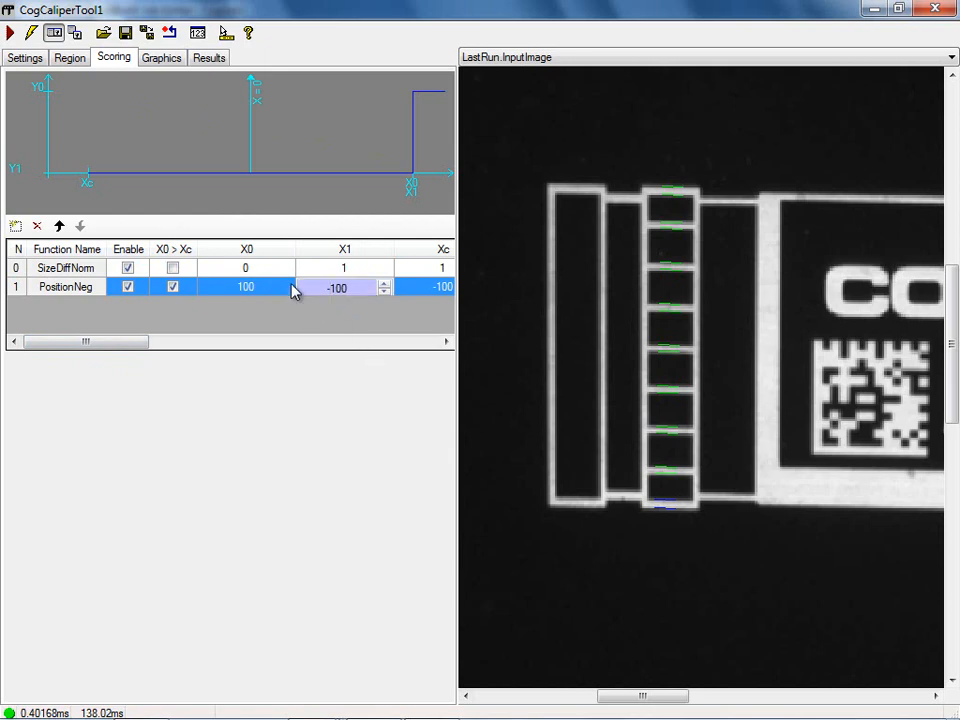
{"action": "left_click", "coordinate": [284, 270]}
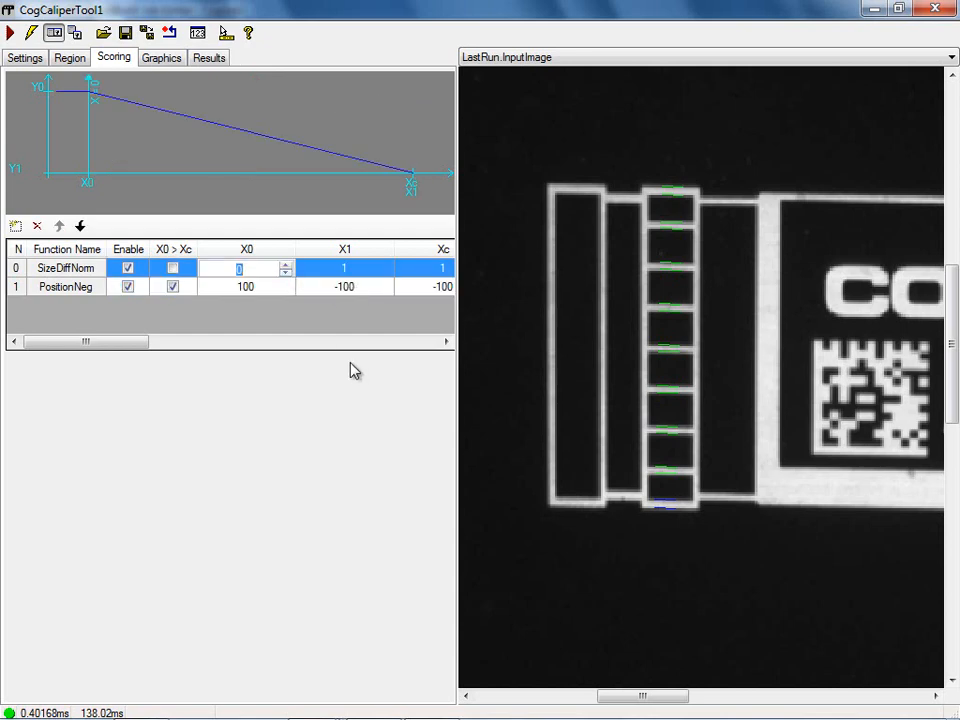
{"action": "left_click", "coordinate": [70, 290]}
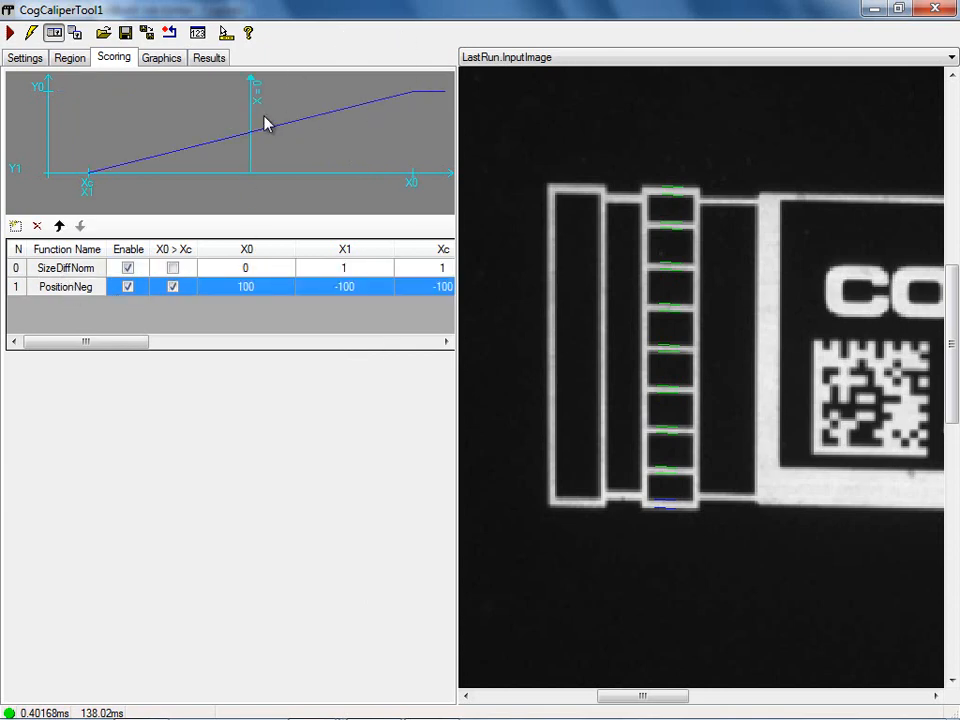
Rerun the caliper tool and examine the scores and ring locations of results 0 through 8.
{"action": "left_click", "coordinate": [10, 36]}
{"action": "left_click", "coordinate": [209, 58]}
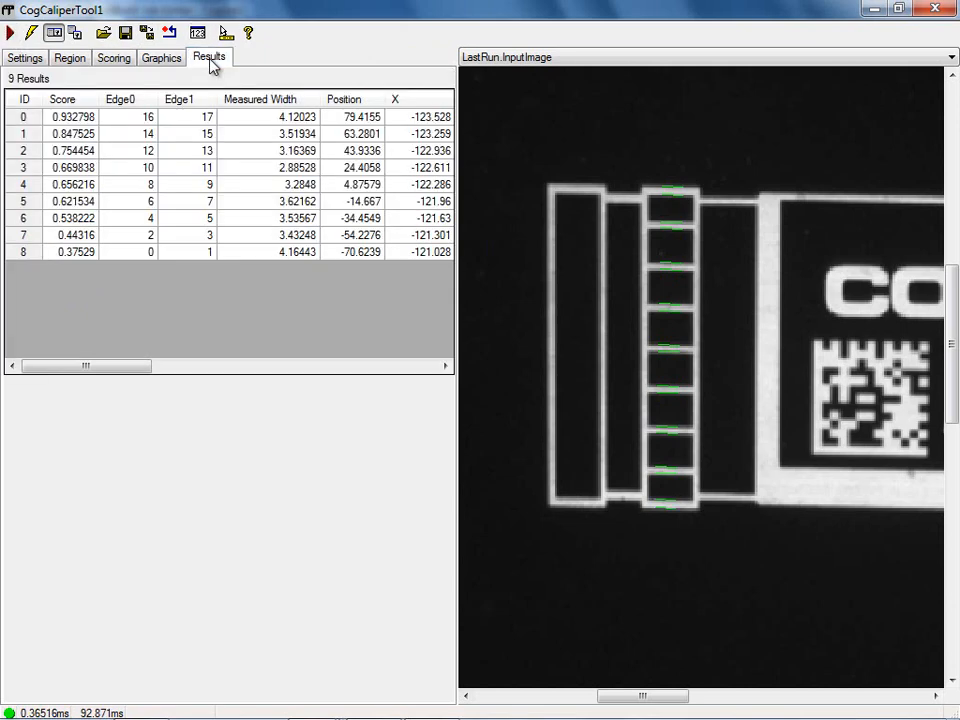
{"action": "left_click", "coordinate": [76, 117]}
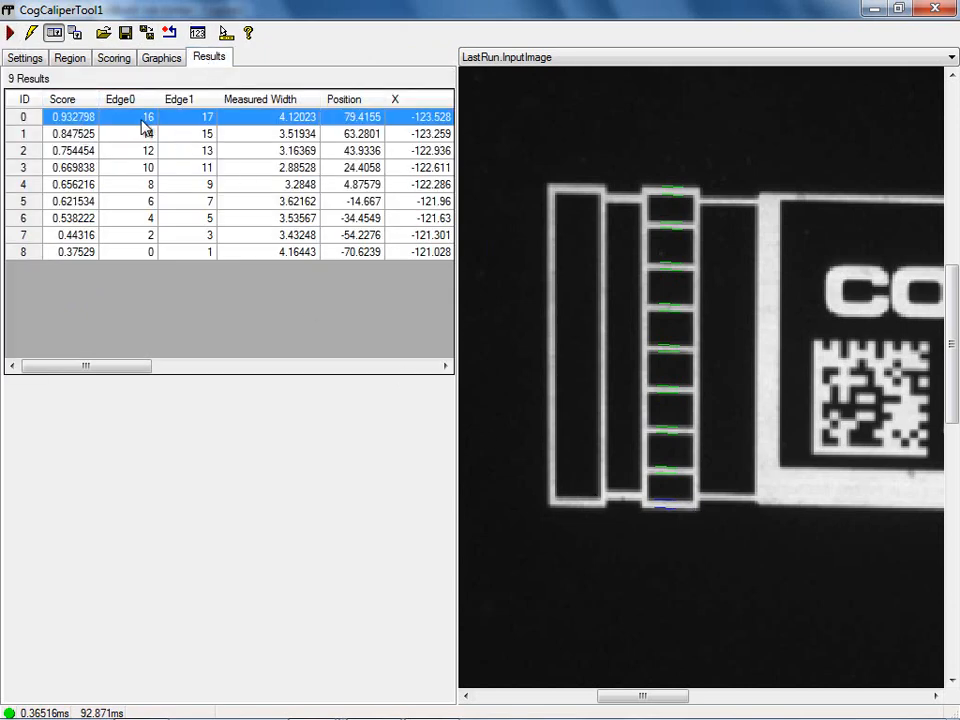
{"action": "left_click", "coordinate": [79, 134]}
{"action": "left_click", "coordinate": [75, 150]}
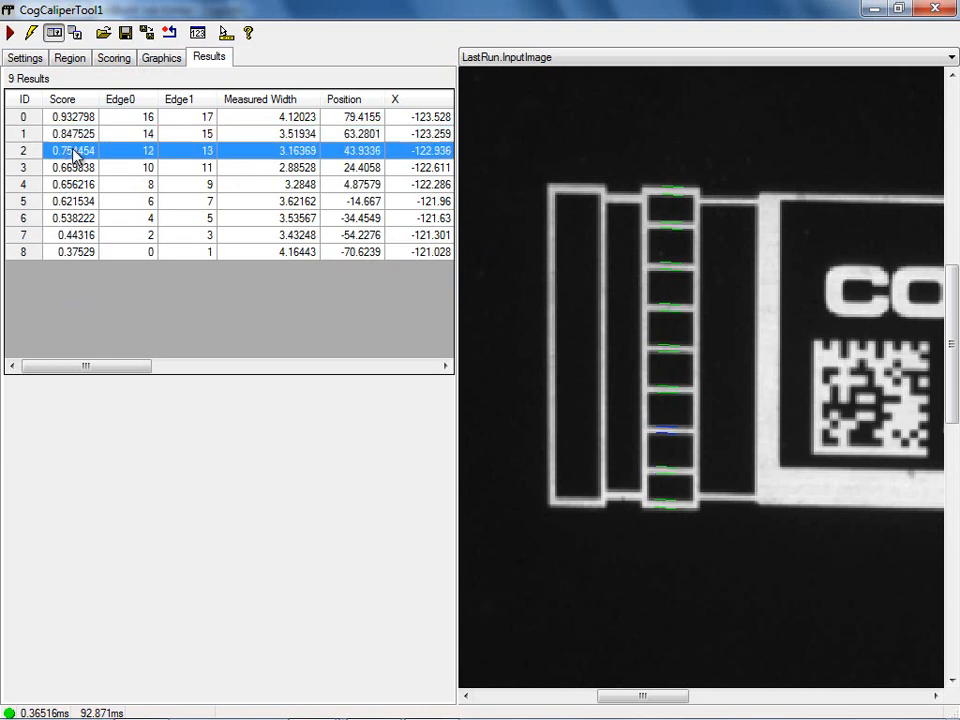
{"action": "left_click", "coordinate": [73, 170]}
{"action": "left_click", "coordinate": [73, 186]}
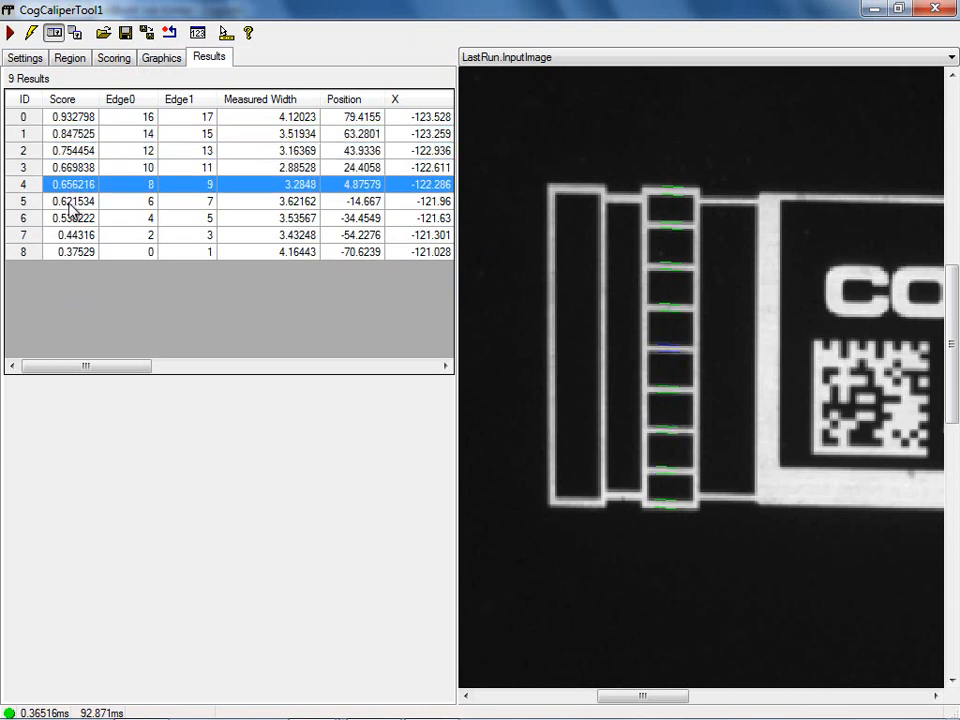
{"action": "left_click", "coordinate": [73, 202]}
{"action": "left_click", "coordinate": [72, 218]}
{"action": "left_click", "coordinate": [72, 236]}
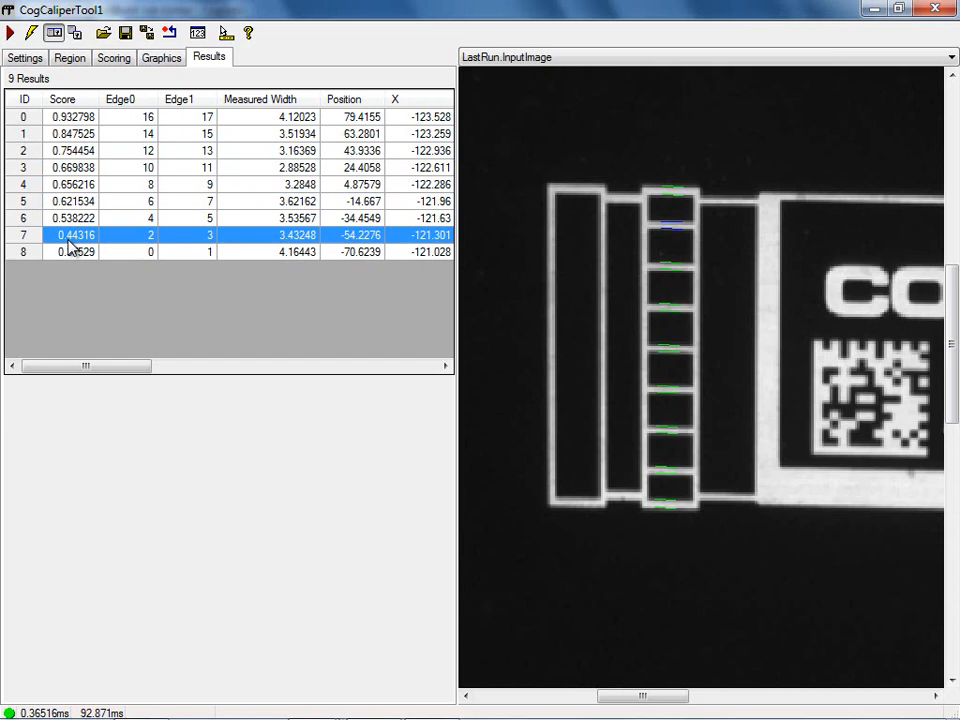
{"action": "left_click", "coordinate": [70, 253]}
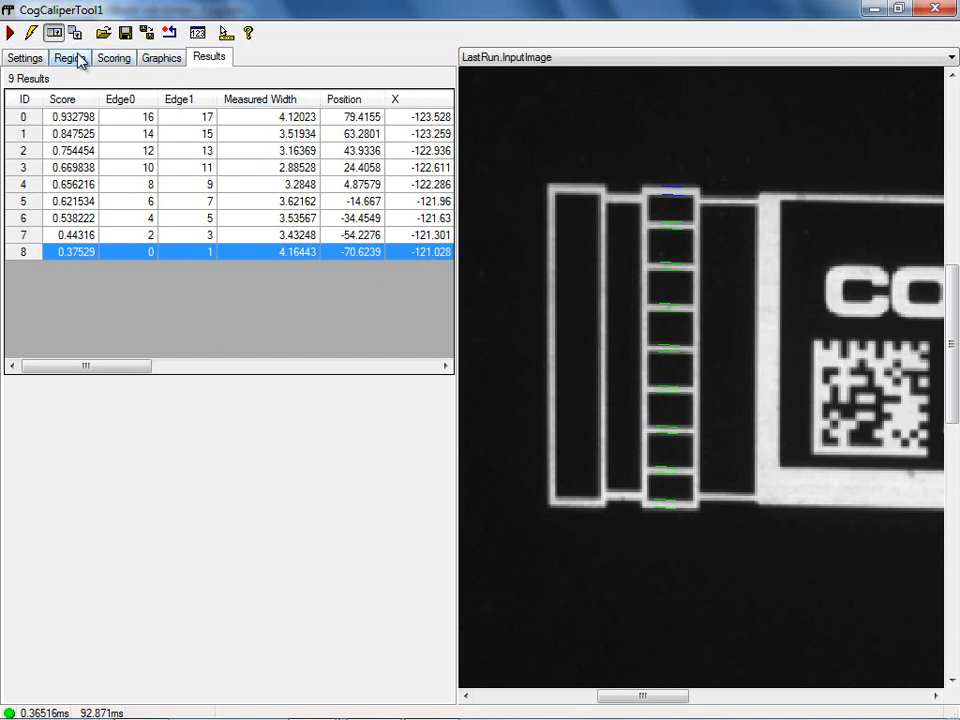
Review the remaining curve parameters of the SizeDiffNorm and PositionNeg scoring functions, including X1, Xc and Y0.
{"action": "left_click", "coordinate": [118, 59]}
{"action": "left_click_drag", "start_coordinate": [118, 349], "coordinate": [174, 350]}
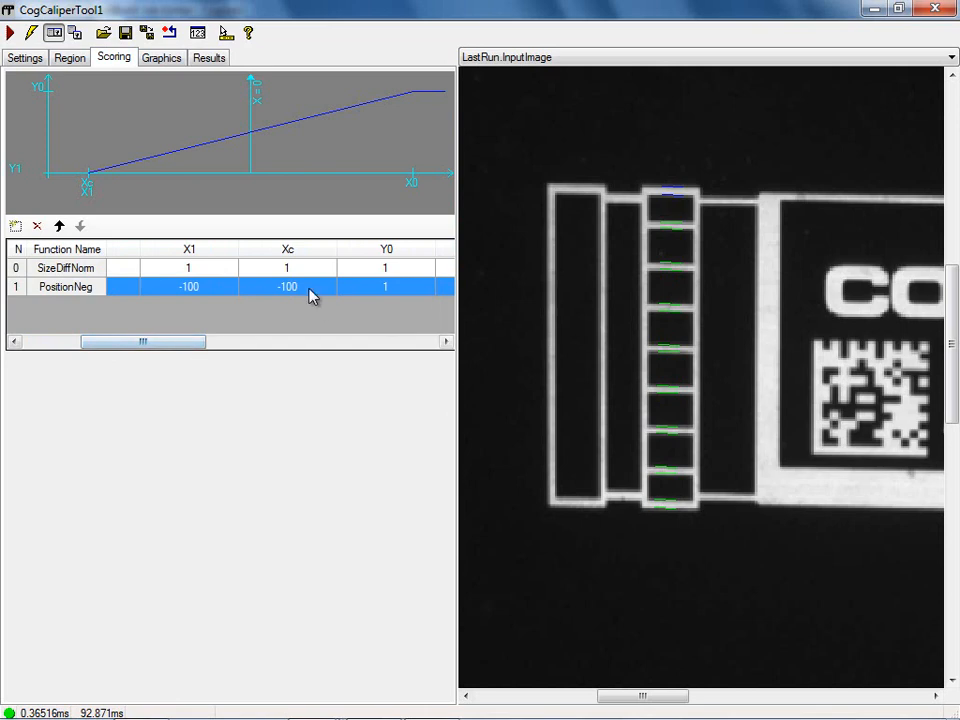
{"action": "left_click_drag", "start_coordinate": [138, 348], "coordinate": [169, 345]}
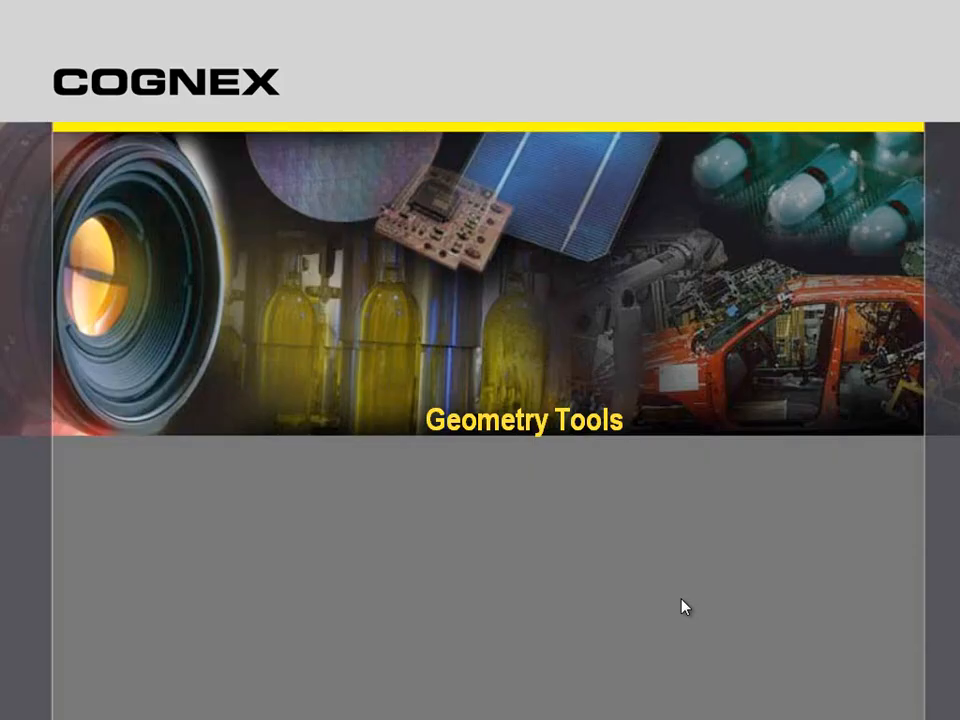
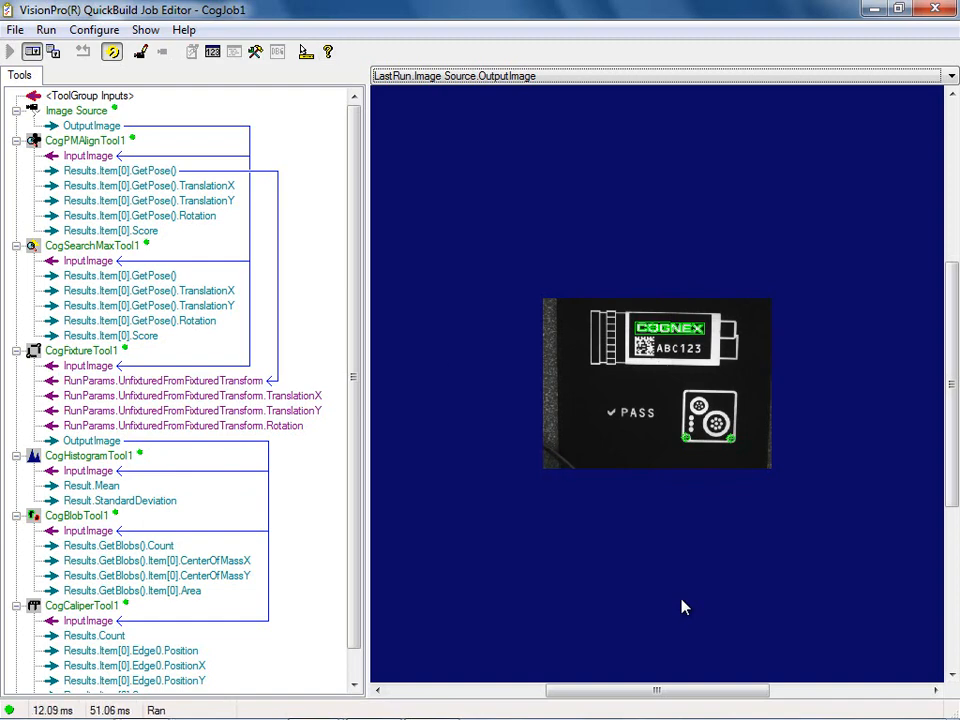
Stop the running job, rerun it continuously to capture the whole camera drawing, and stop it on the new image.
{"action": "key", "text": "F5"}
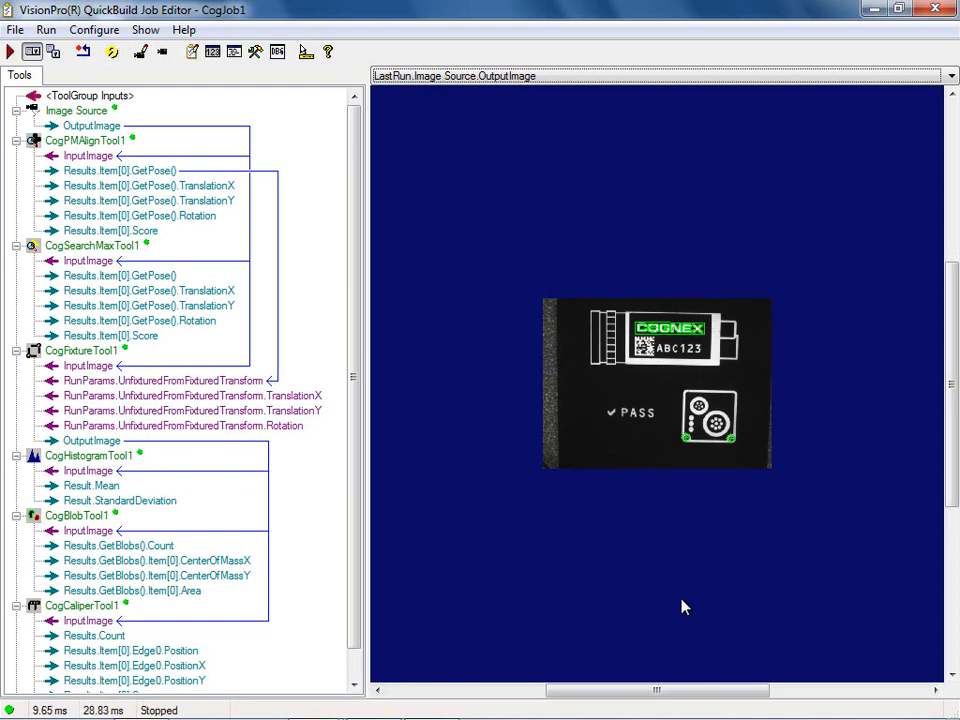
{"action": "left_click", "coordinate": [682, 607]}
{"action": "scroll", "coordinate": [682, 607], "scroll_direction": "up", "scroll_amount": 3}
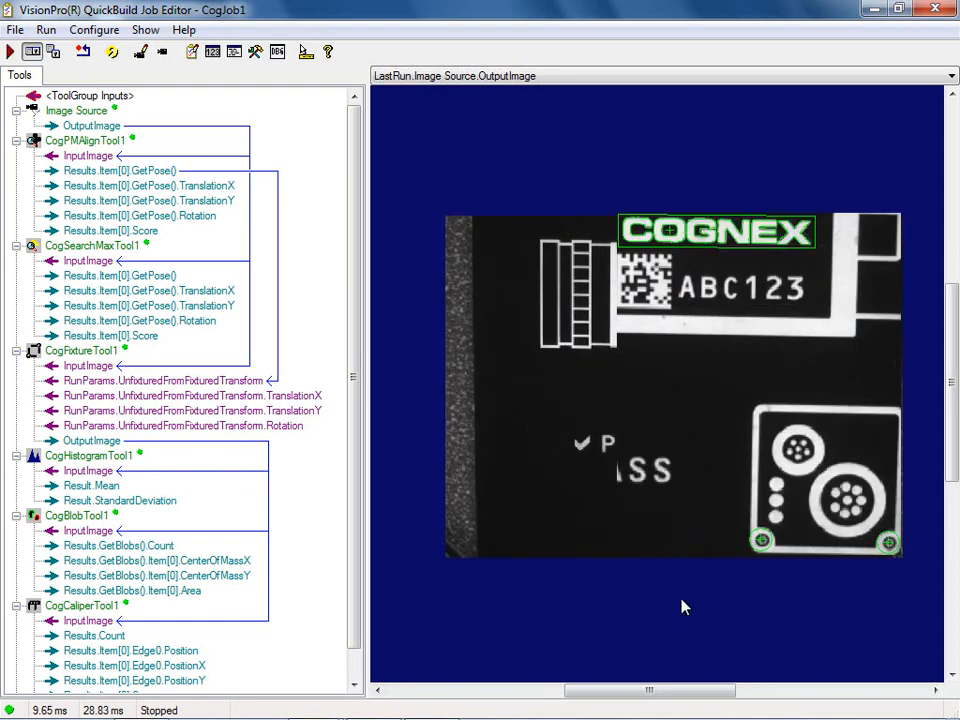
{"action": "scroll", "coordinate": [682, 607], "scroll_direction": "right", "scroll_amount": 3}
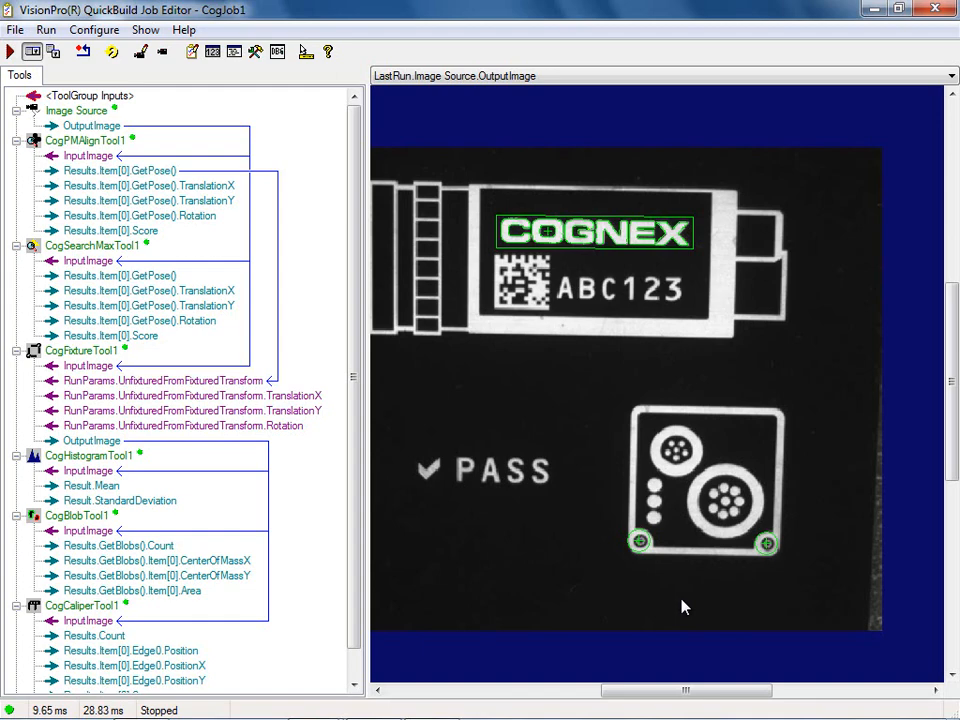
{"action": "left_click", "coordinate": [112, 52]}
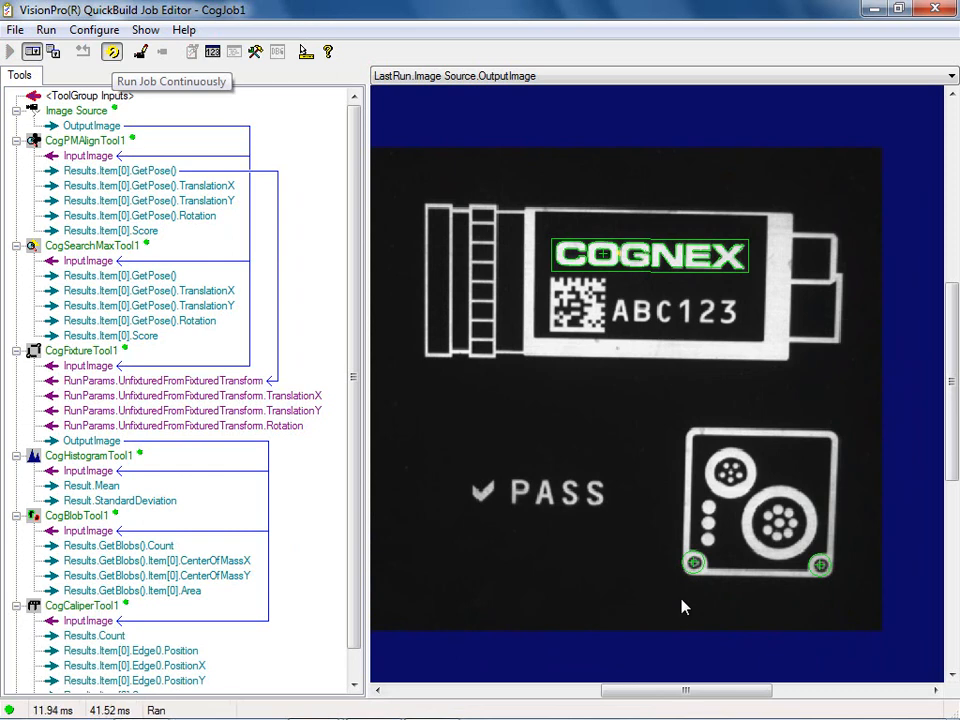
{"action": "left_click", "coordinate": [113, 52]}
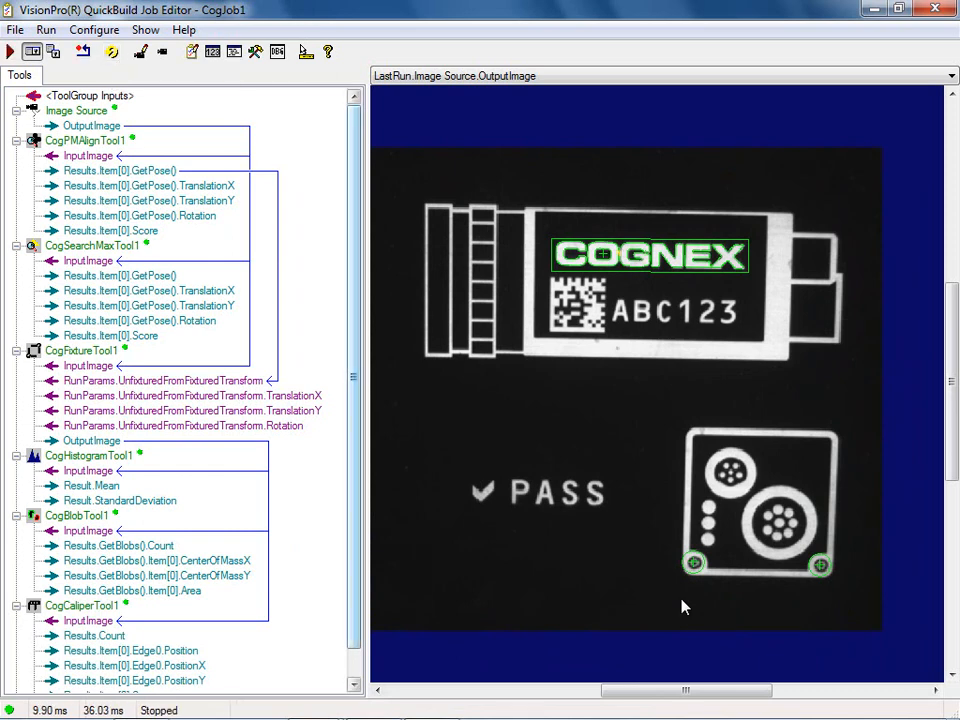
Add a CogFindLineTool from the Geometry - Finding & Fitting group after the caliper tool in the job.
{"action": "left_click_drag", "start_coordinate": [354, 376], "coordinate": [354, 404]}
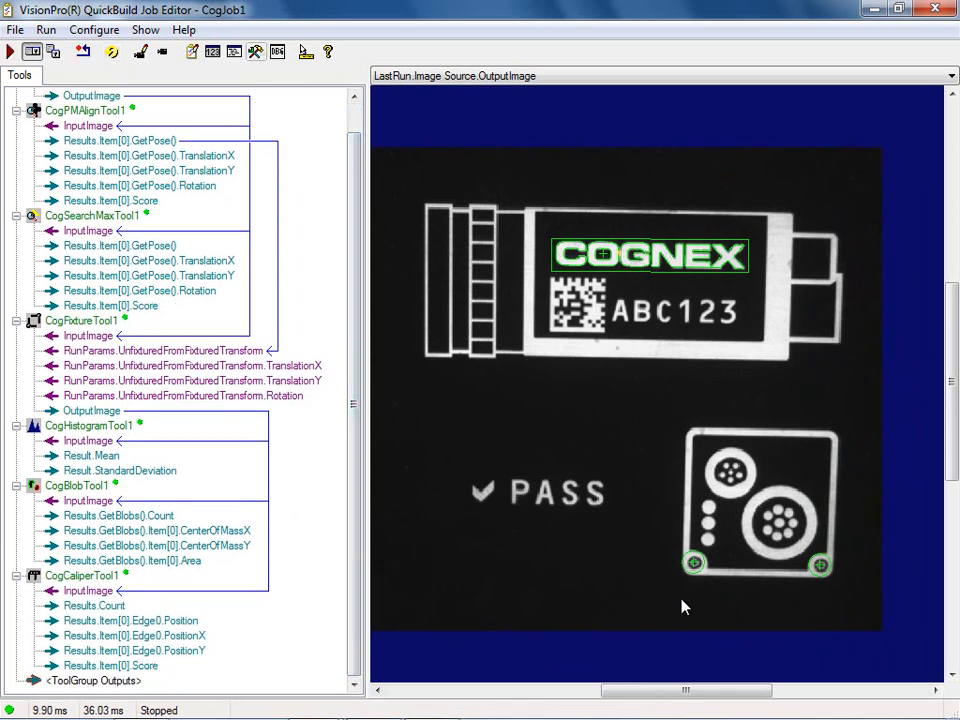
{"action": "left_click", "coordinate": [255, 52]}
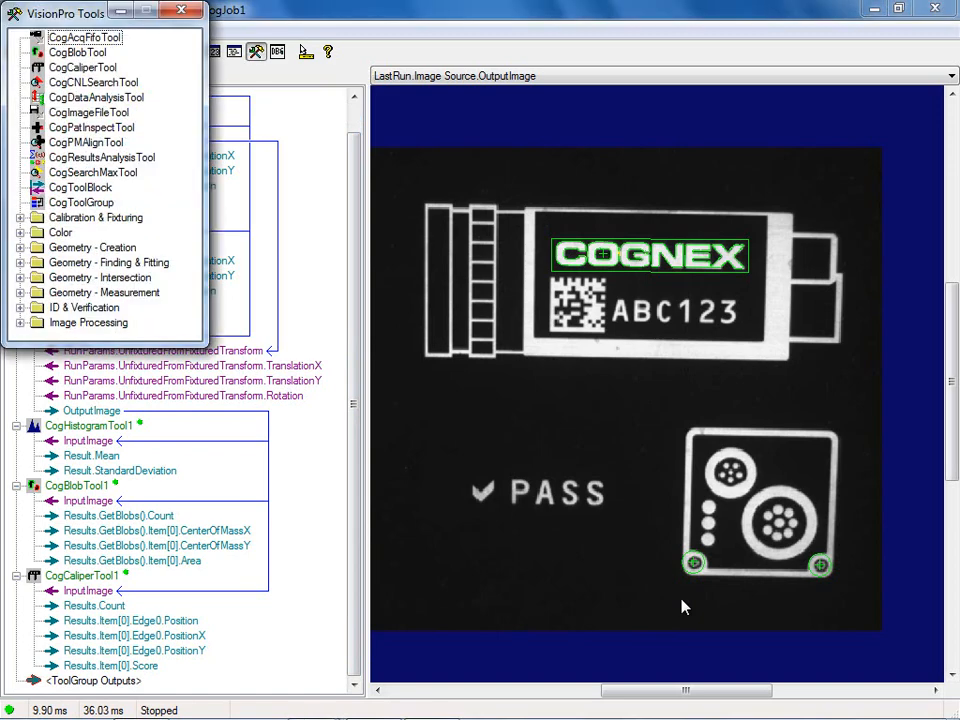
{"action": "double_click", "coordinate": [109, 263]}
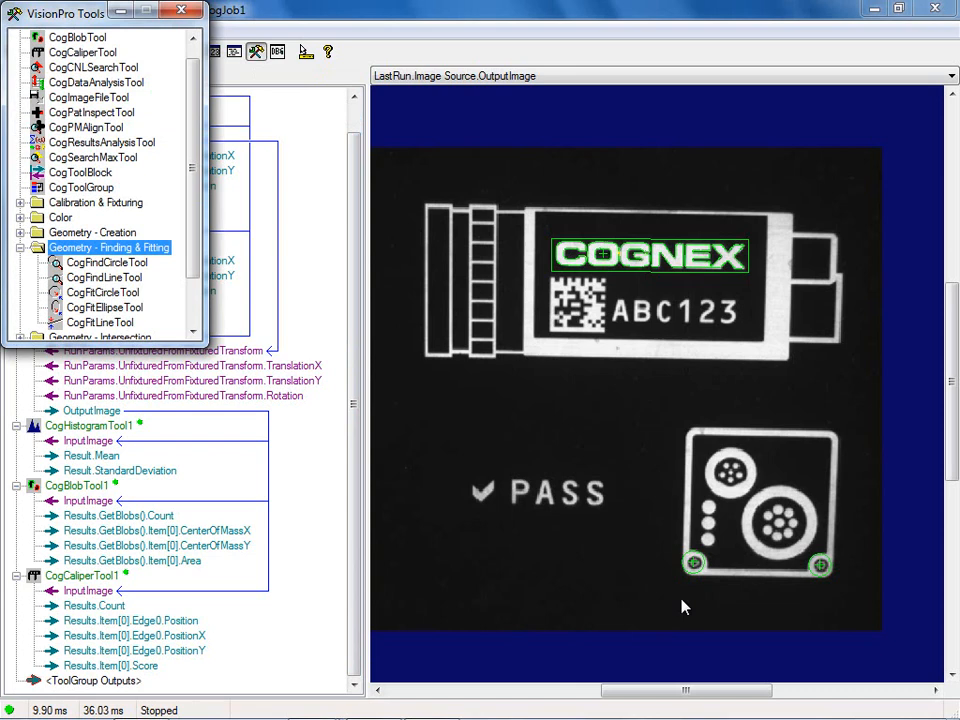
{"action": "left_click_drag", "start_coordinate": [104, 278], "coordinate": [94, 680]}
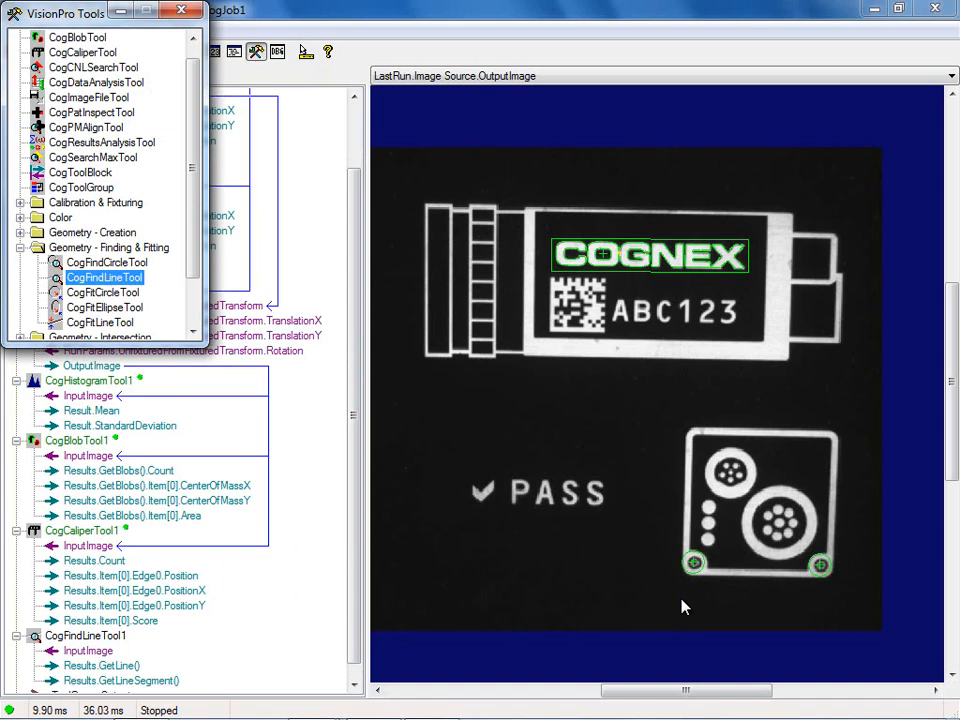
{"action": "left_click", "coordinate": [181, 10]}
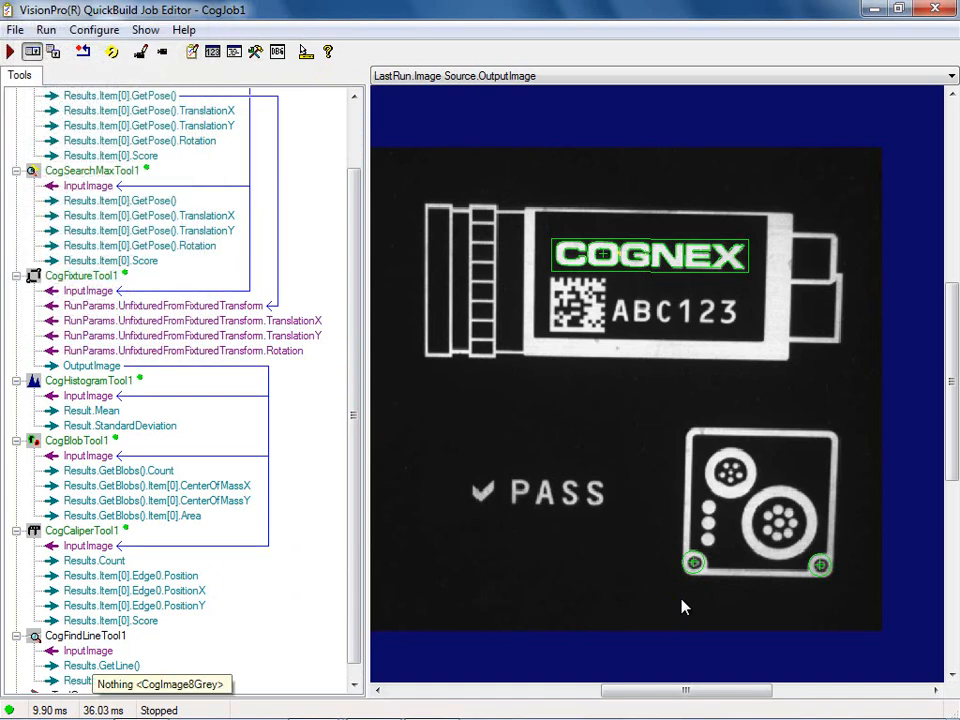
Link the InputImage of CogFindLineTool1 from CogFixtureTool1.OutputImage and run the job once.
{"action": "left_click", "coordinate": [100, 650]}
{"action": "right_click", "coordinate": [100, 650]}
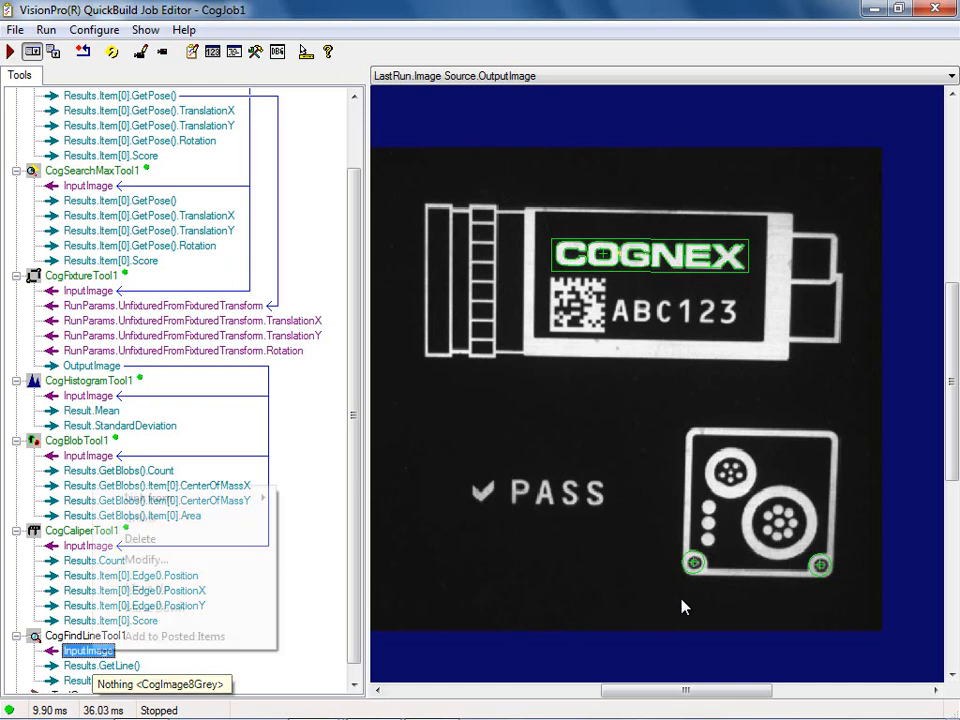
{"action": "mouse_move", "coordinate": [150, 497]}
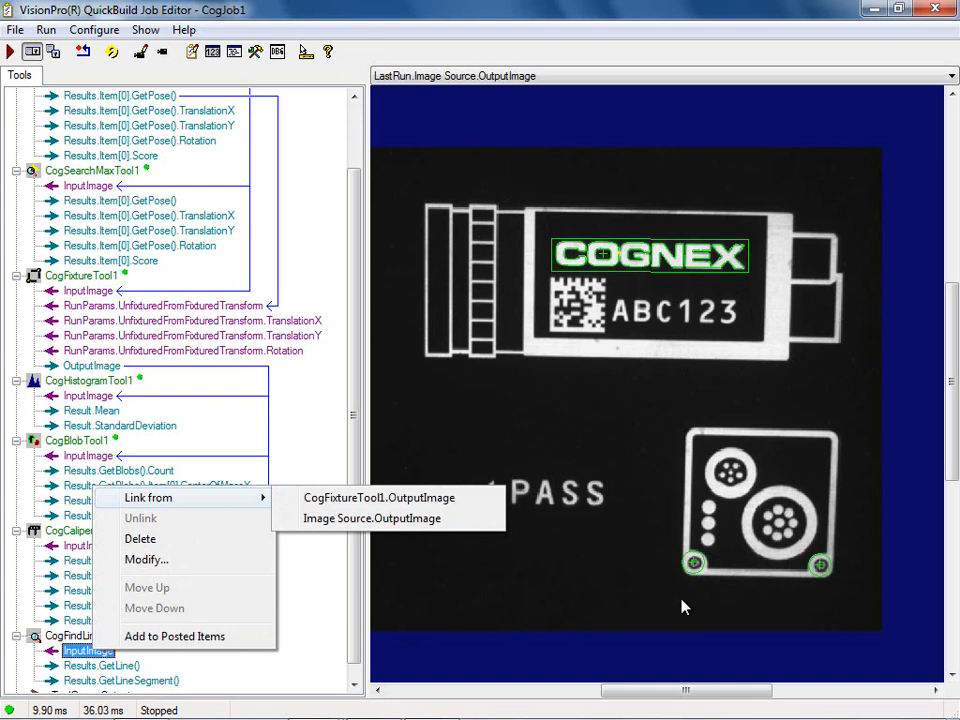
{"action": "left_click", "coordinate": [379, 497]}
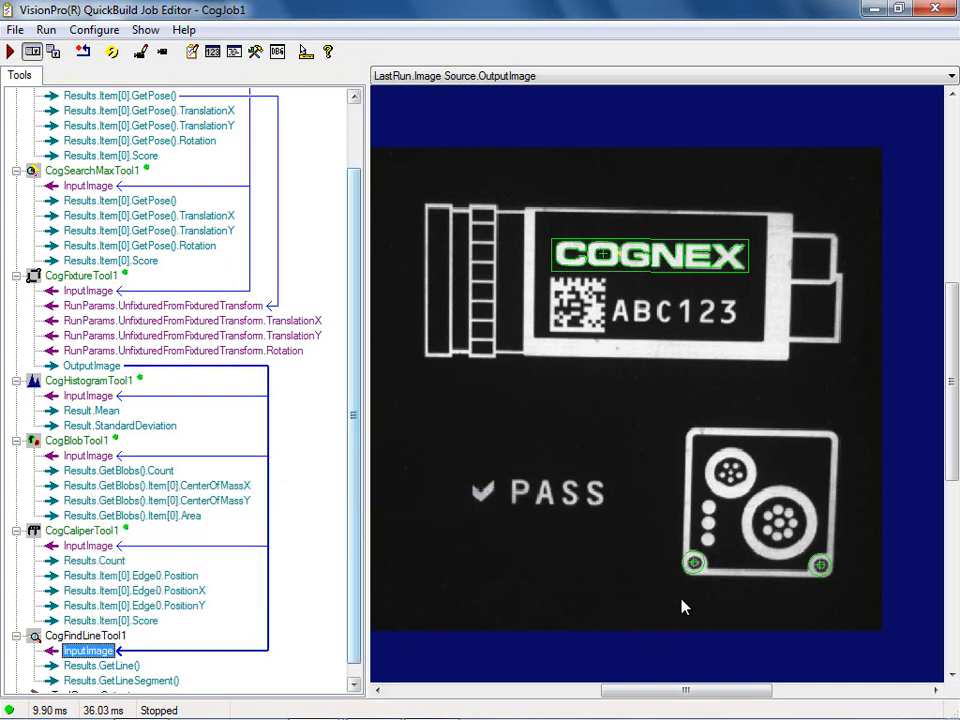
{"action": "key", "text": "F5"}
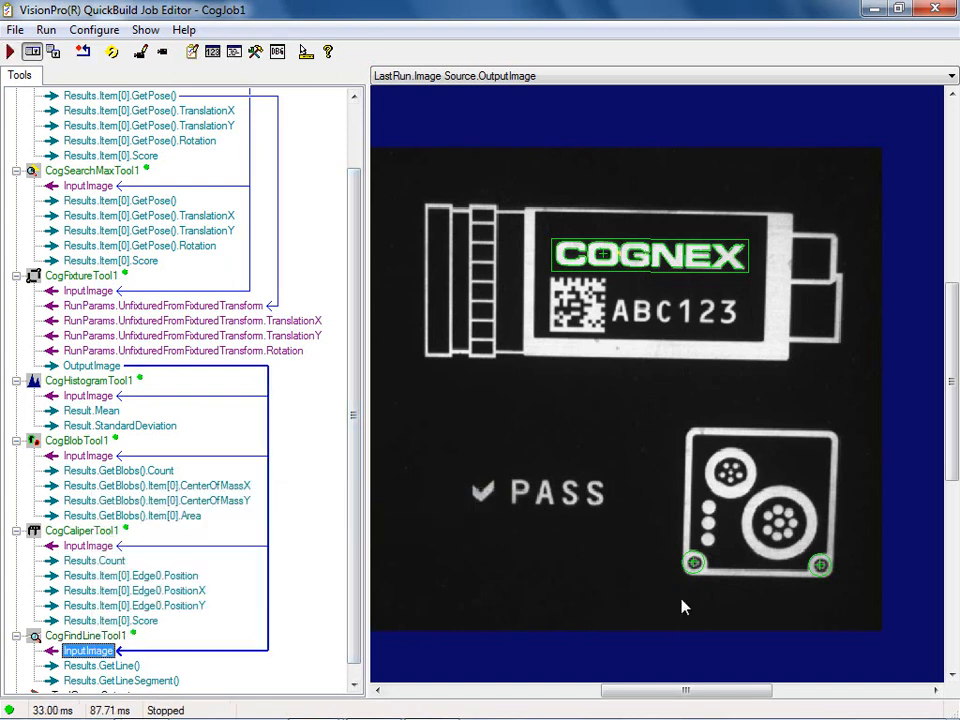
Open CogFindLineTool1 for editing and set its number of calipers to 5.
{"action": "double_click", "coordinate": [95, 636]}
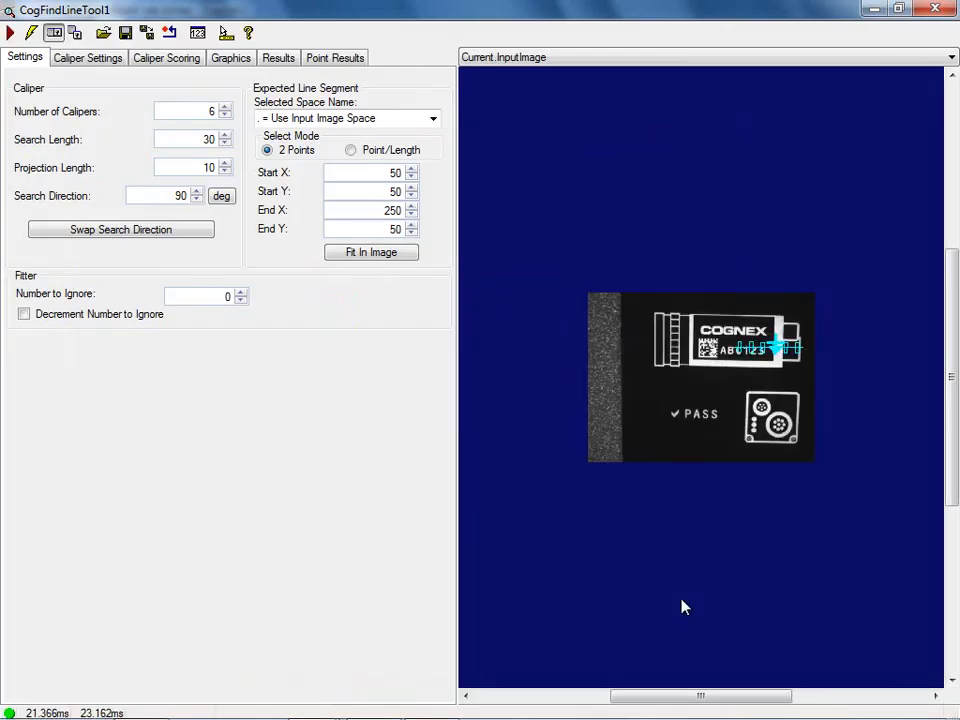
{"action": "scroll", "coordinate": [681, 606], "scroll_direction": "up", "scroll_amount": 2}
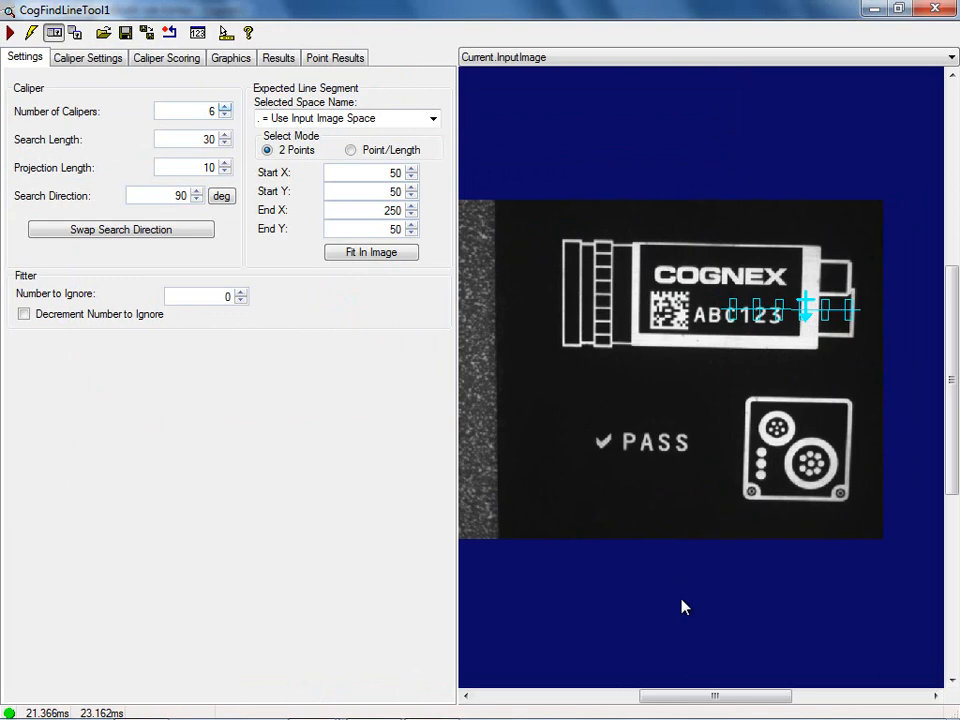
{"action": "key", "text": "Up"}
{"action": "key", "text": "Up"}
{"action": "key", "text": "Up"}
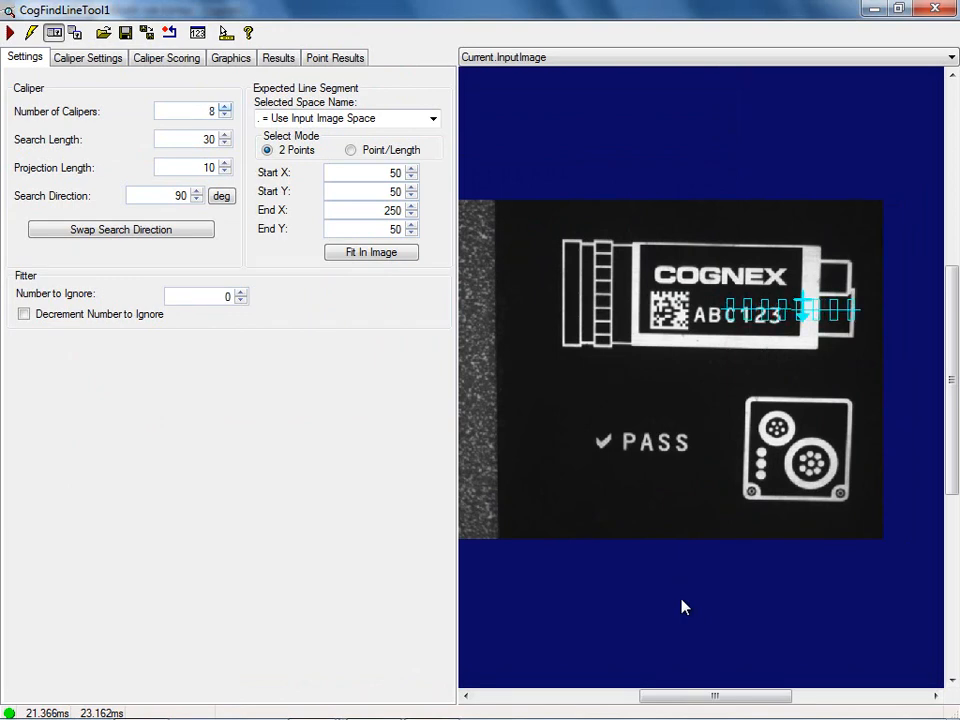
{"action": "key", "text": "Down"}
{"action": "key", "text": "Down"}
{"action": "key", "text": "Down"}
{"action": "key", "text": "Down"}
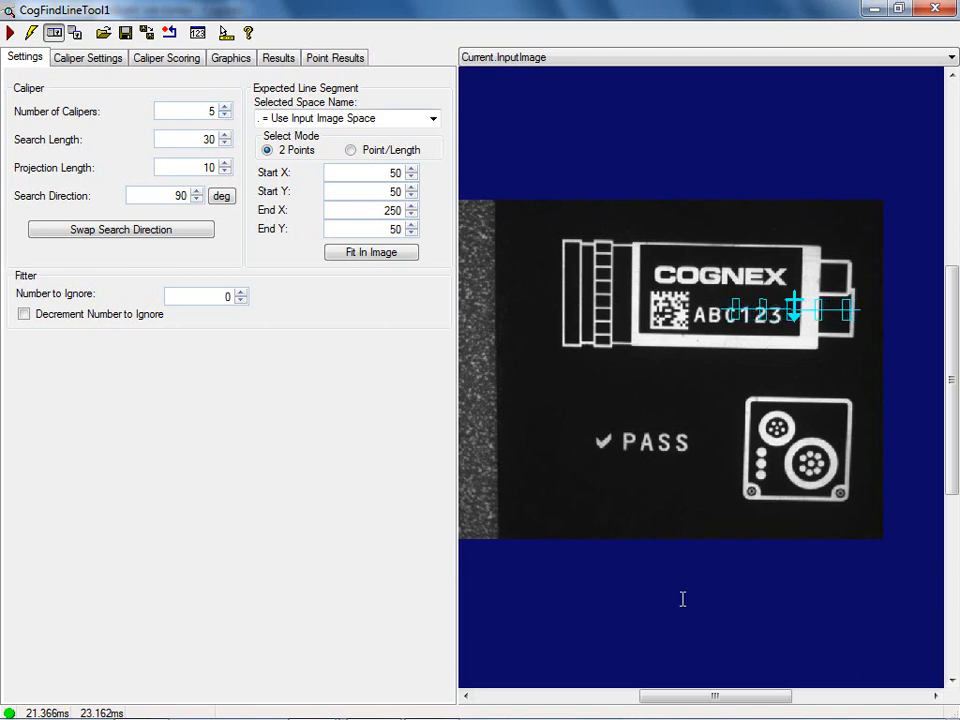
Set the search length of the line-finding calipers to 50.
{"action": "left_click", "coordinate": [225, 135]}
{"action": "left_click", "coordinate": [225, 135]}
{"action": "left_click", "coordinate": [225, 135]}
{"action": "left_click", "coordinate": [225, 135]}
{"action": "left_click", "coordinate": [225, 135]}
{"action": "left_click_drag", "start_coordinate": [215, 140], "coordinate": [150, 140]}
{"action": "type", "text": "5"}
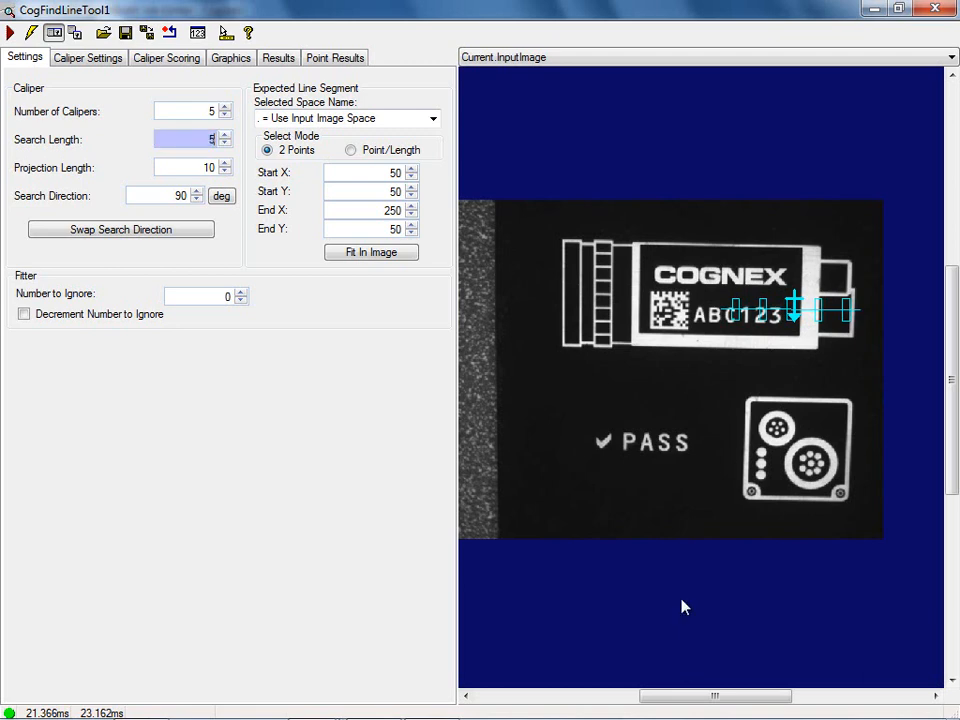
{"action": "type", "text": "0"}
{"action": "left_click", "coordinate": [210, 111]}
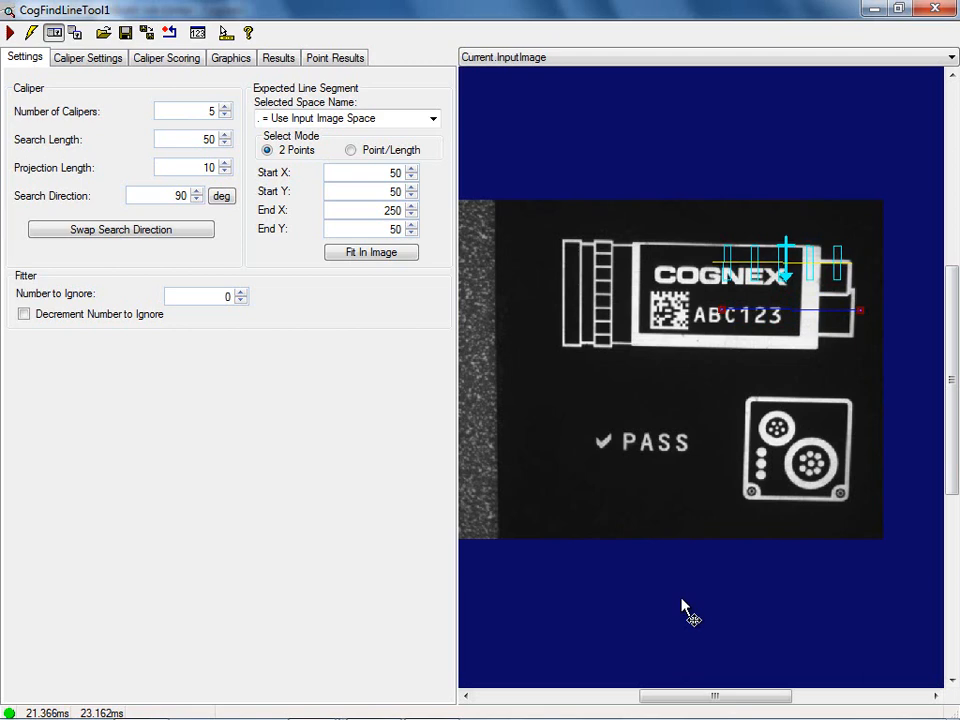
Place the expected line segment along the upper edge of the small connector on the camera drawing, from about (191, -22) to (238, -20).
{"action": "left_click_drag", "start_coordinate": [682, 600], "coordinate": [680, 598]}
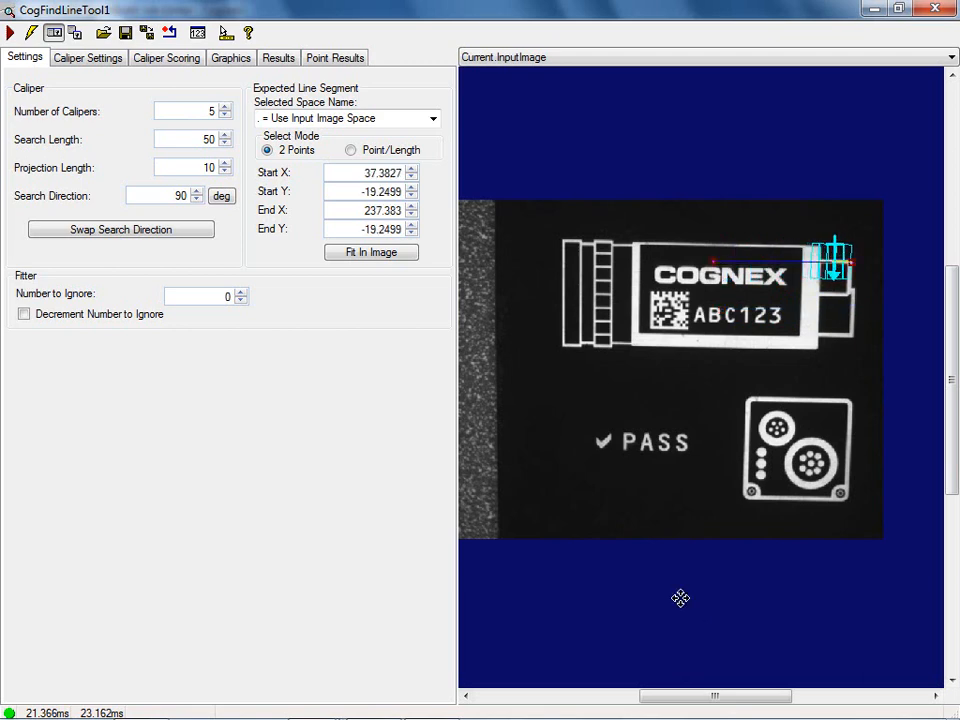
{"action": "left_click_drag", "start_coordinate": [713, 262], "coordinate": [812, 262]}
{"action": "scroll", "coordinate": [682, 607], "scroll_direction": "up", "scroll_amount": 3}
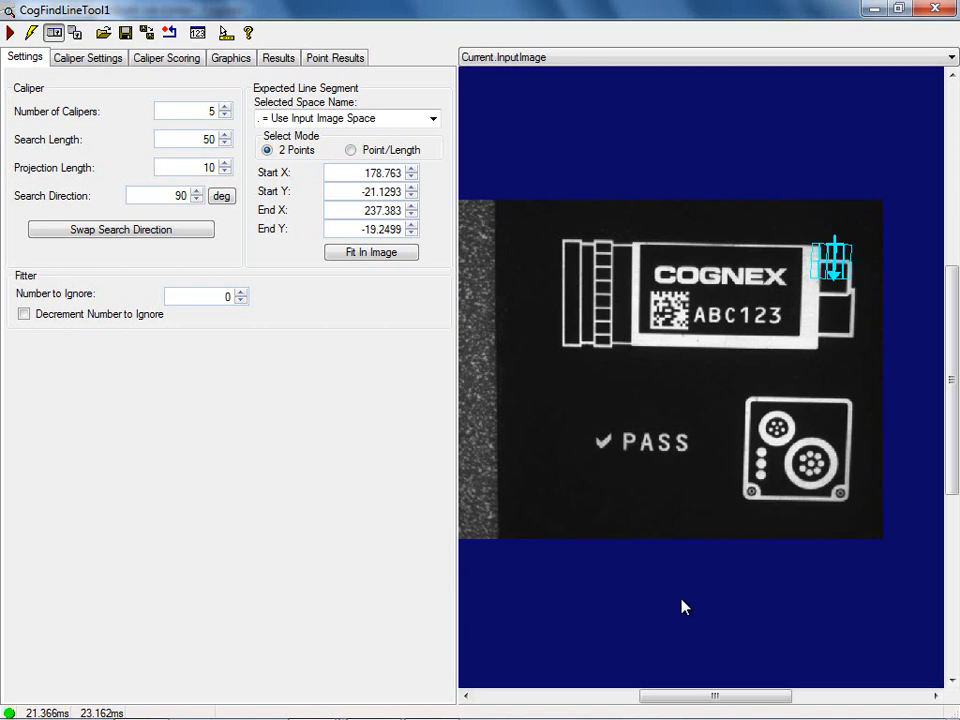
{"action": "scroll", "coordinate": [682, 607], "scroll_direction": "up", "scroll_amount": 3}
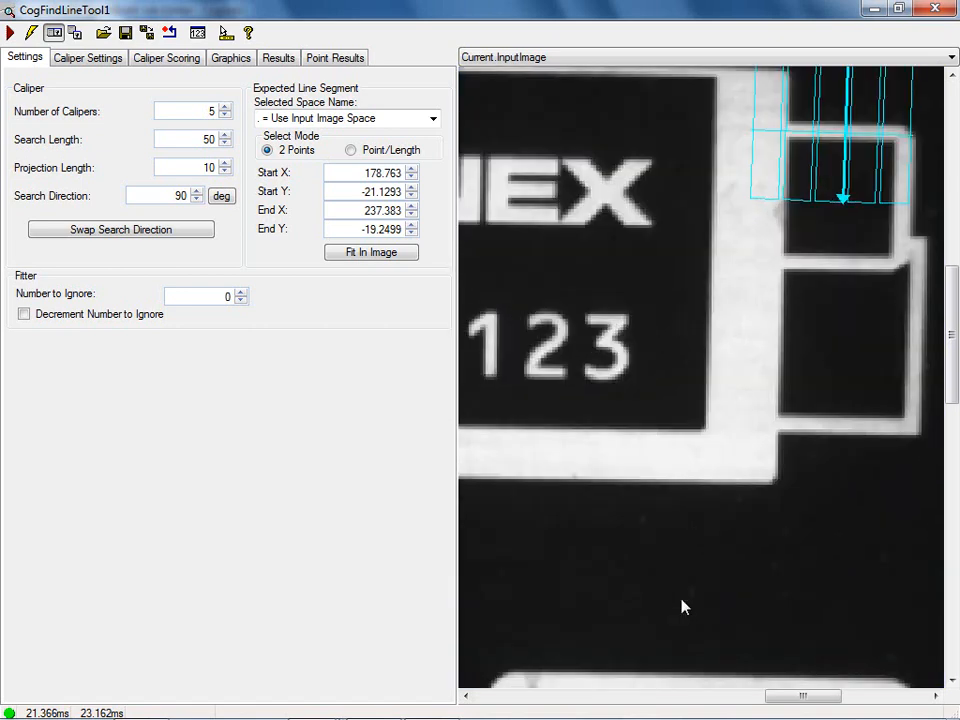
{"action": "mouse_move", "coordinate": [775, 169]}
{"action": "left_mouse_down"}
{"action": "mouse_move", "coordinate": [776, 160]}
{"action": "mouse_move", "coordinate": [776, 168]}
{"action": "left_mouse_up"}
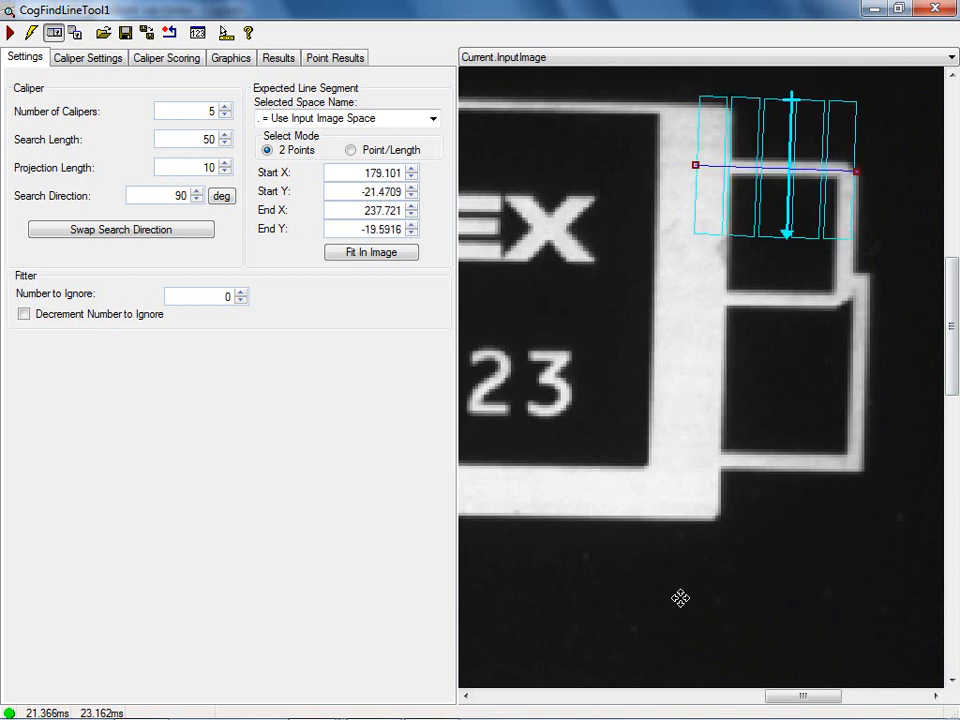
{"action": "left_click_drag", "start_coordinate": [695, 165], "coordinate": [729, 166]}
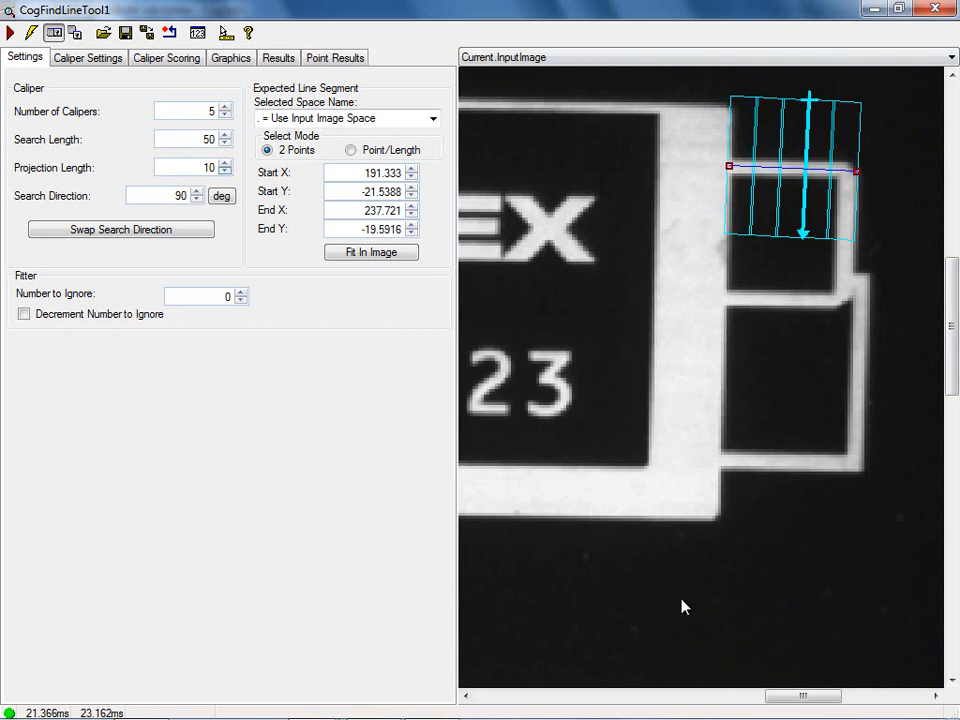
Set the projection length of the line-finding calipers to 5.
{"action": "key", "text": "Down"}
{"action": "key", "text": "Down"}
{"action": "key", "text": "Down"}
{"action": "key", "text": "Down"}
{"action": "key", "text": "Down"}
{"action": "key", "text": "Down"}
{"action": "key", "text": "Down"}
{"action": "key", "text": "Down"}
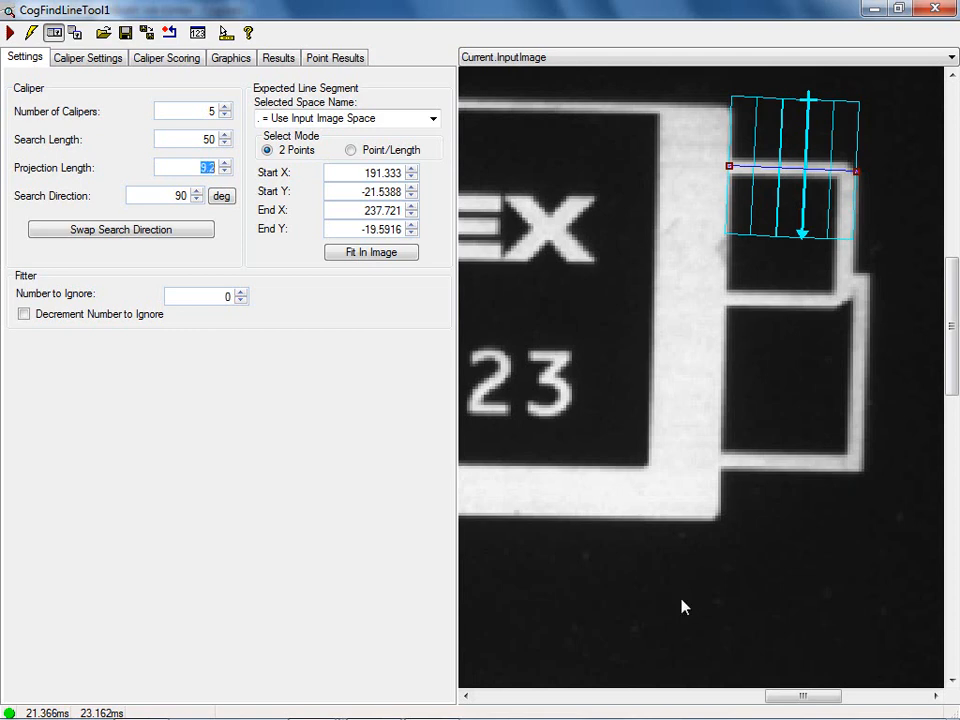
{"action": "type", "text": "5"}
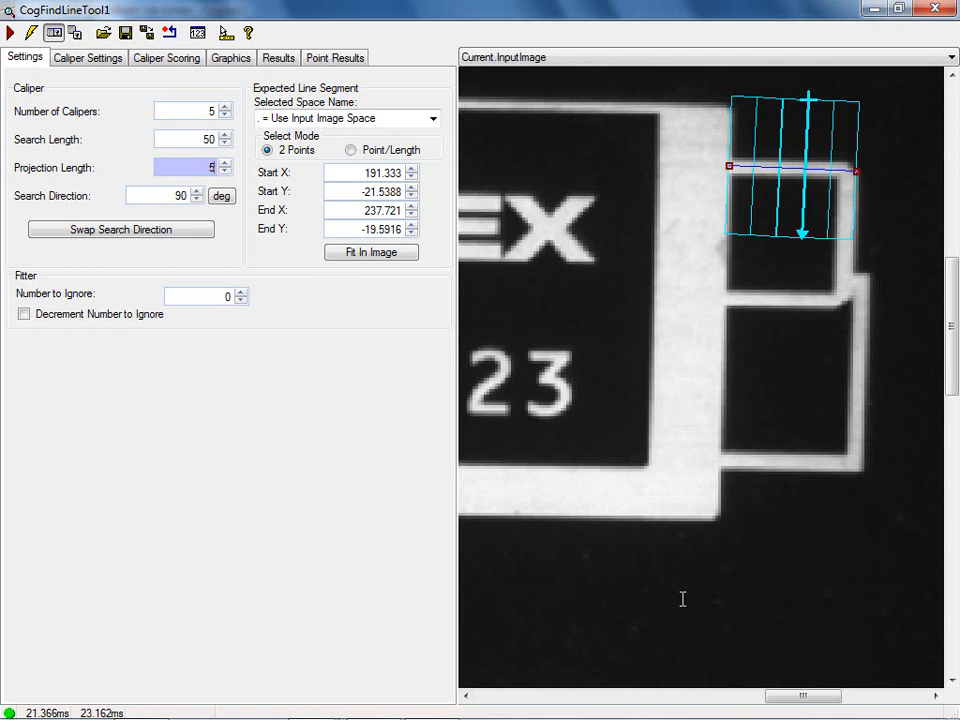
{"action": "left_click", "coordinate": [204, 140]}
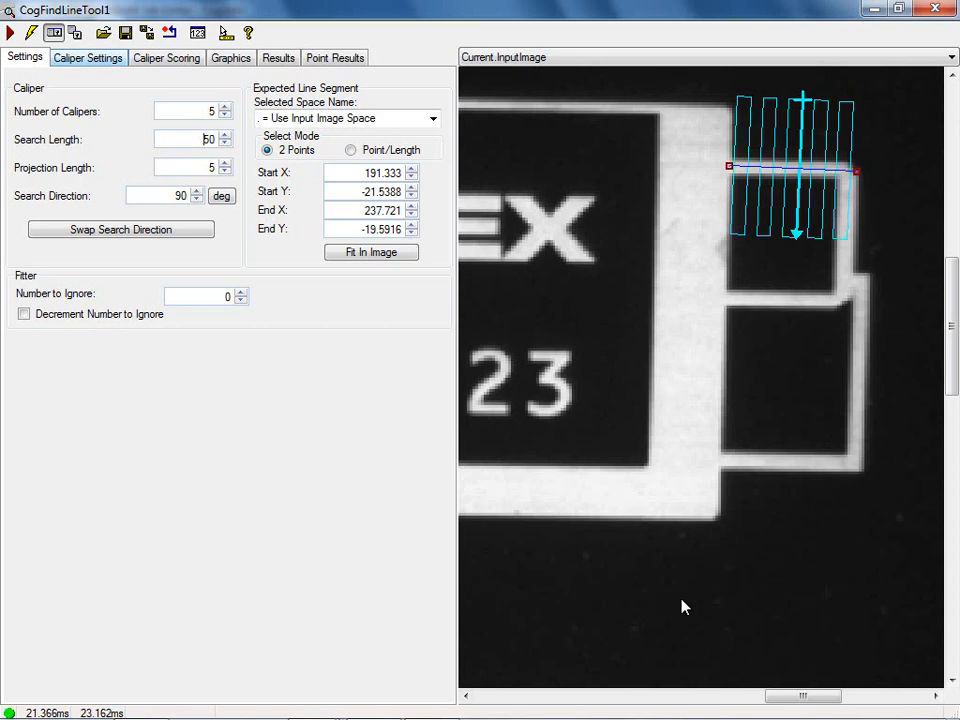
Set the calipers' Edge 0 polarity to Dark to Light and run the find-line tool once.
{"action": "key", "text": "ctrl+Tab"}
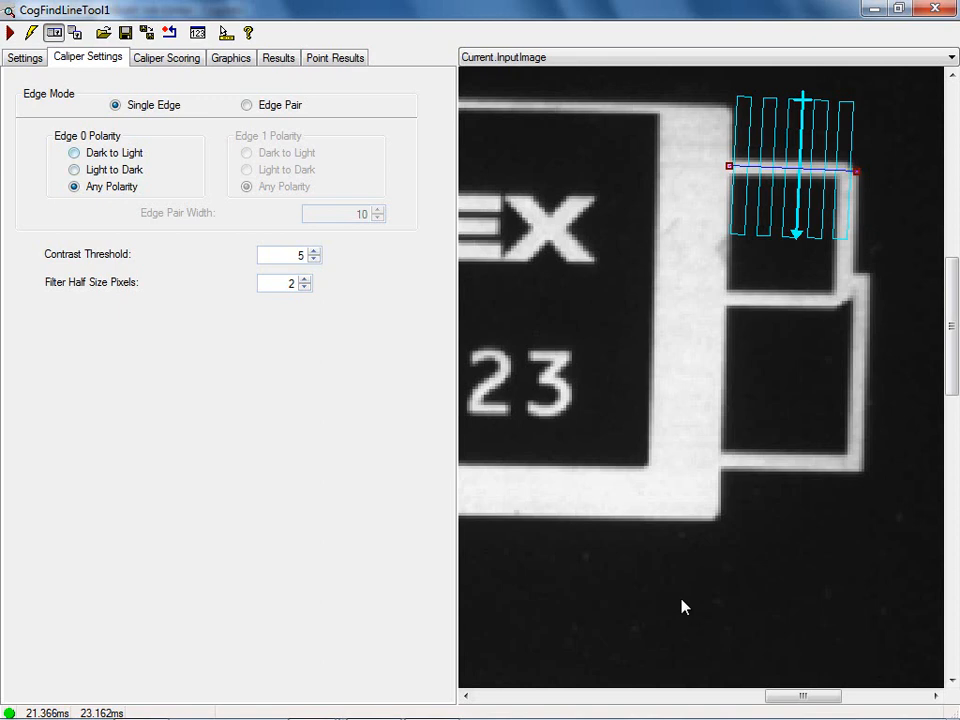
{"action": "left_click", "coordinate": [74, 153]}
{"action": "left_click", "coordinate": [10, 33]}
Inspect the found edge points on the connector's upper edge in LastRun.InputImage, and close the tool editor.
{"action": "left_click", "coordinate": [708, 58]}
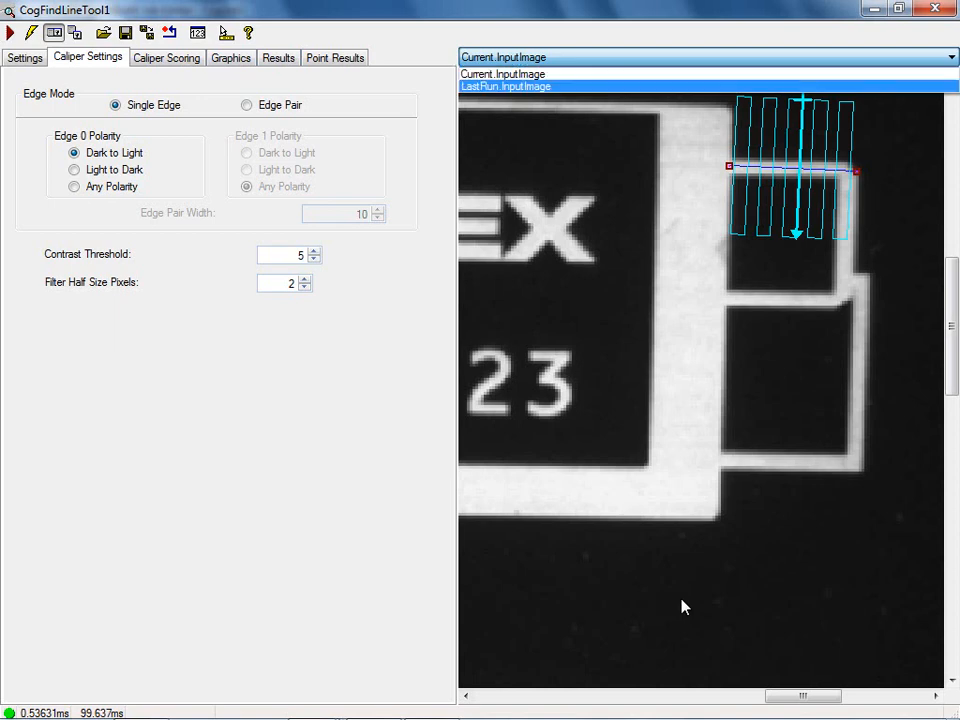
{"action": "key", "text": "Return"}
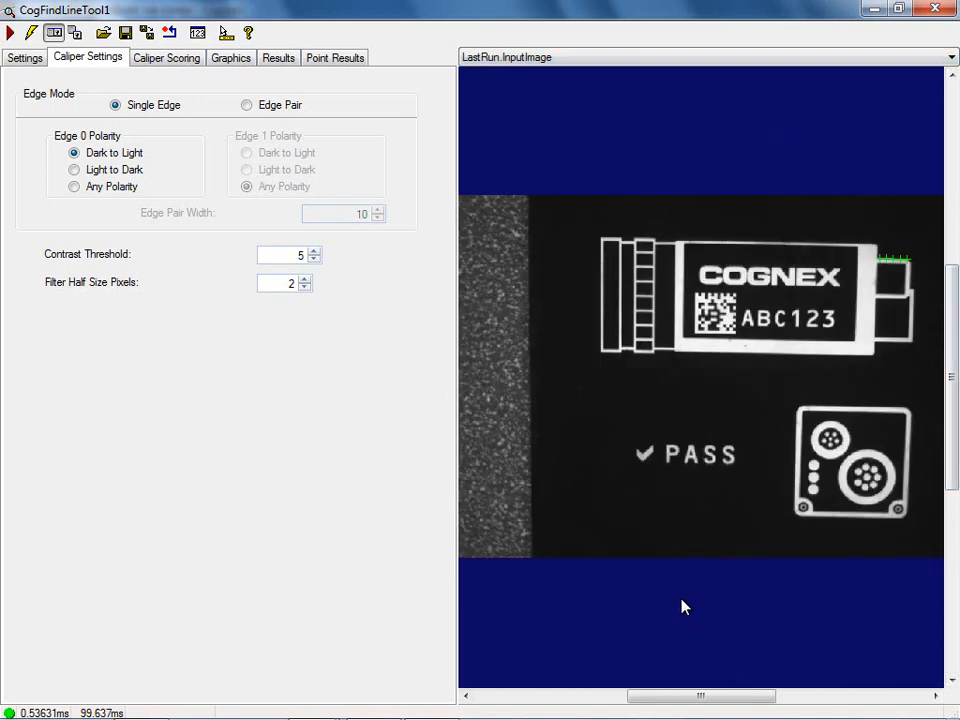
{"action": "scroll", "coordinate": [683, 607], "scroll_direction": "up", "scroll_amount": 4}
{"action": "scroll", "coordinate": [683, 607], "scroll_direction": "up", "scroll_amount": 2}
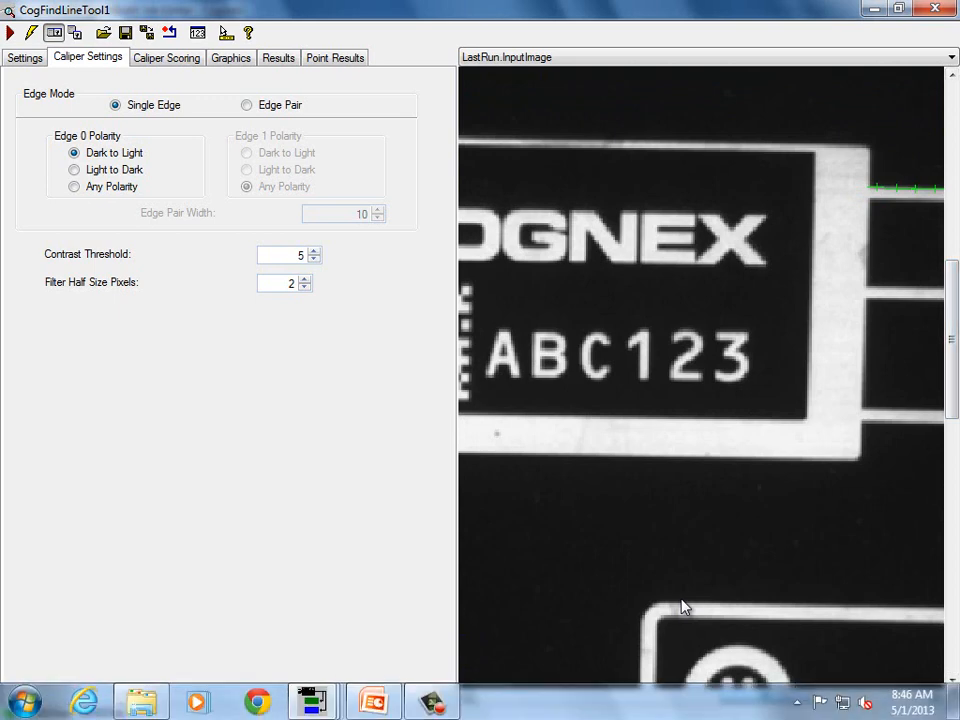
{"action": "left_click_drag", "start_coordinate": [765, 696], "coordinate": [803, 696]}
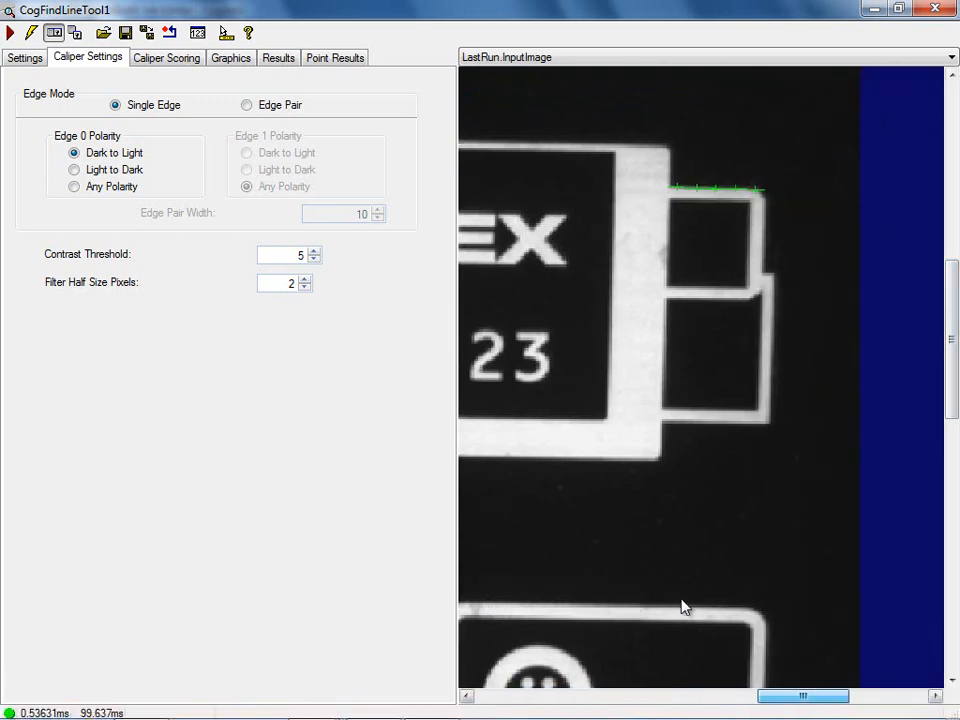
{"action": "mouse_move", "coordinate": [716, 188]}
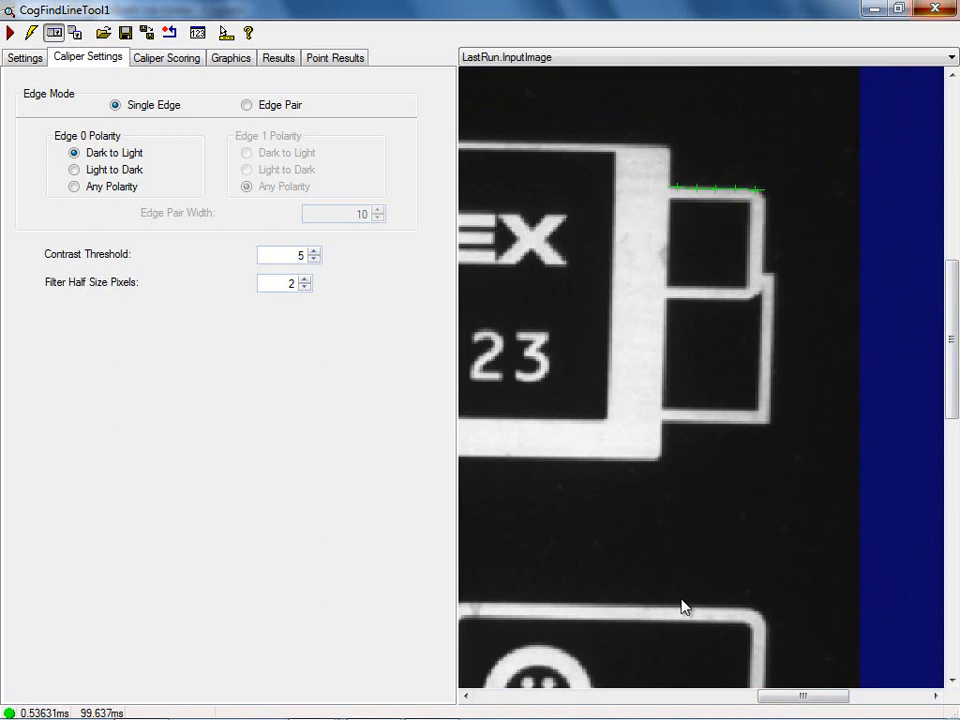
{"action": "key", "text": "alt+F4"}
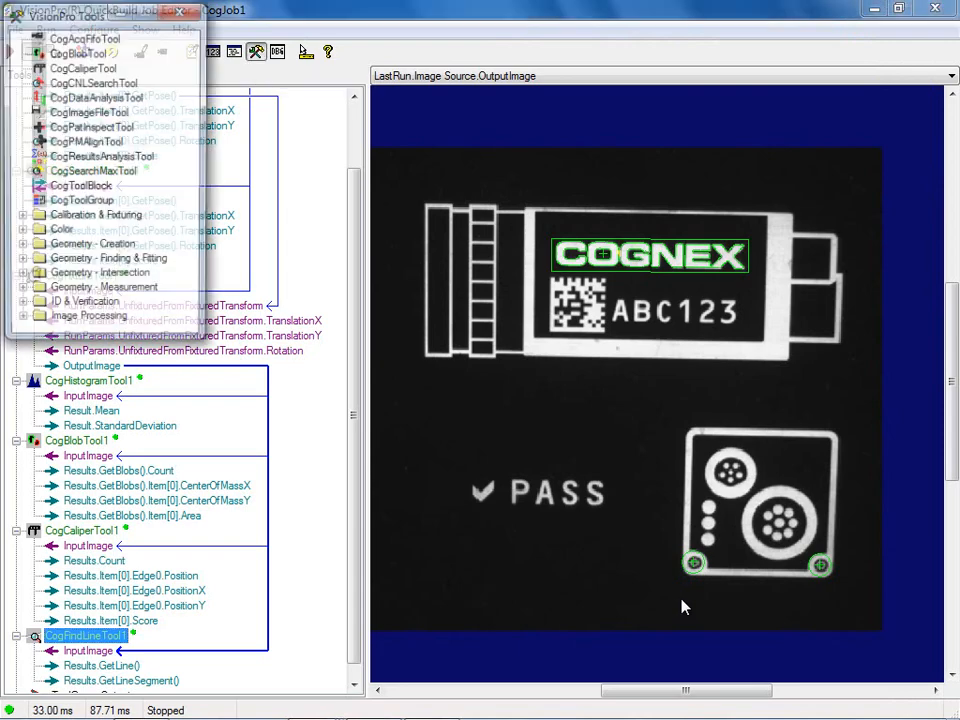
Add a second CogFindLineTool from the Geometry - Finding & Fitting group after CogFindLineTool1 in the job.
{"action": "left_click", "coordinate": [256, 51]}
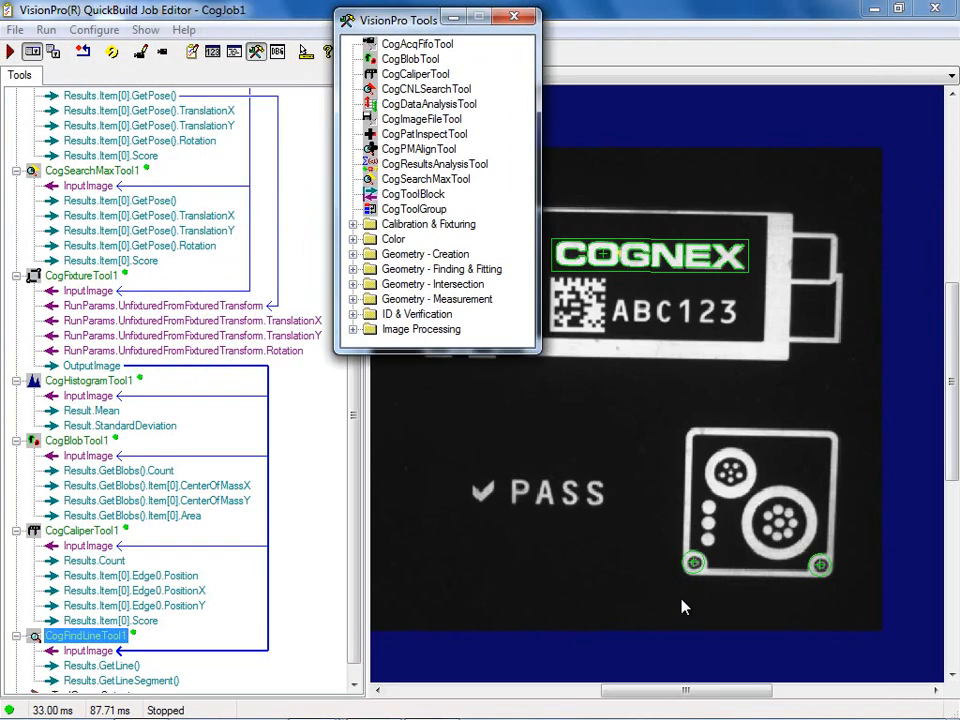
{"action": "double_click", "coordinate": [441, 269]}
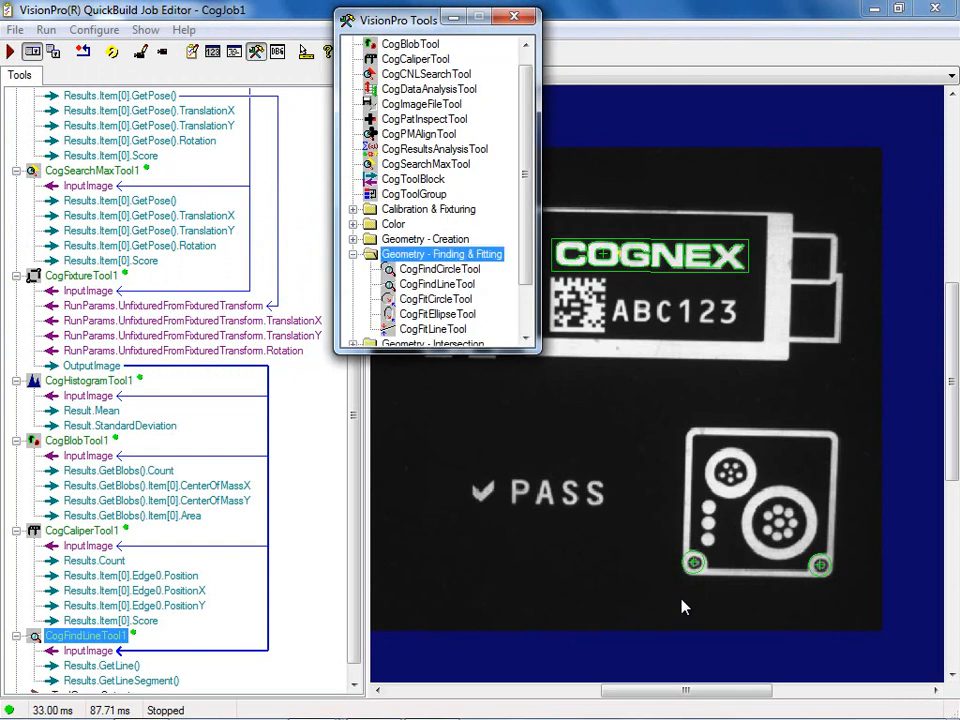
{"action": "mouse_move", "coordinate": [437, 284]}
{"action": "left_mouse_down"}
{"action": "mouse_move", "coordinate": [180, 435]}
{"action": "mouse_move", "coordinate": [110, 682]}
{"action": "left_mouse_up"}
{"action": "left_click", "coordinate": [514, 17]}
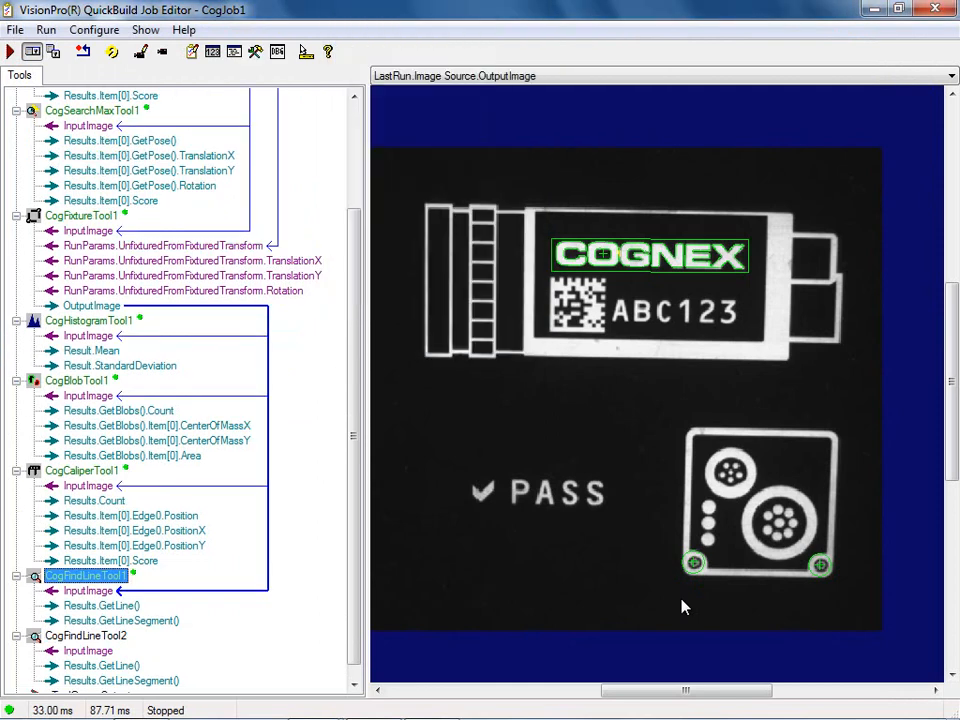
Link the InputImage of CogFindLineTool2 from CogFixtureTool1.OutputImage and run the job once.
{"action": "right_click", "coordinate": [88, 646]}
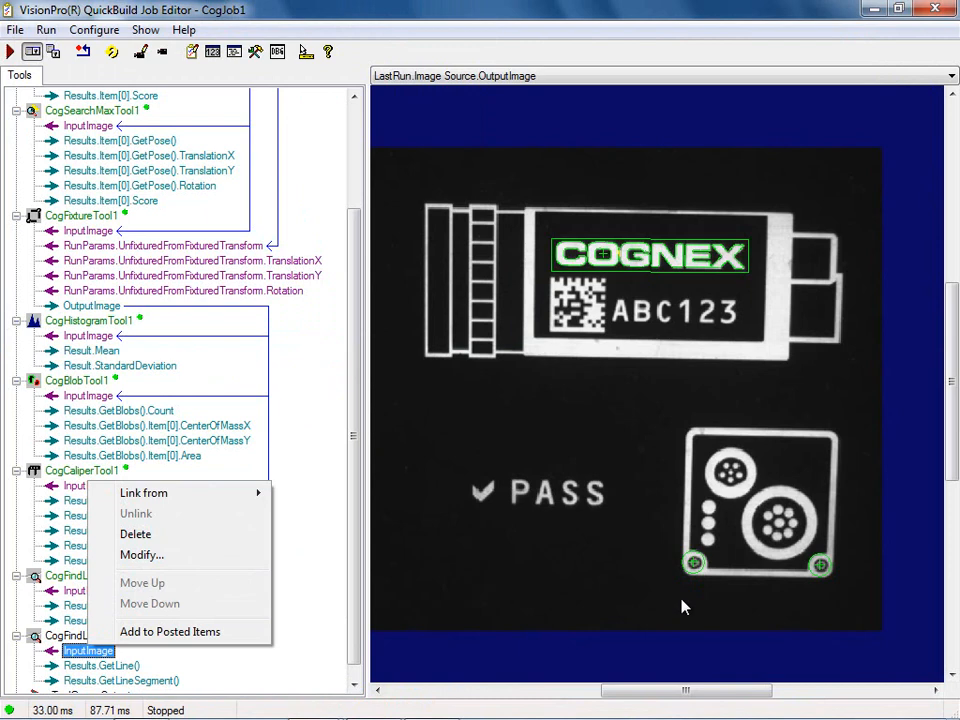
{"action": "mouse_move", "coordinate": [150, 493]}
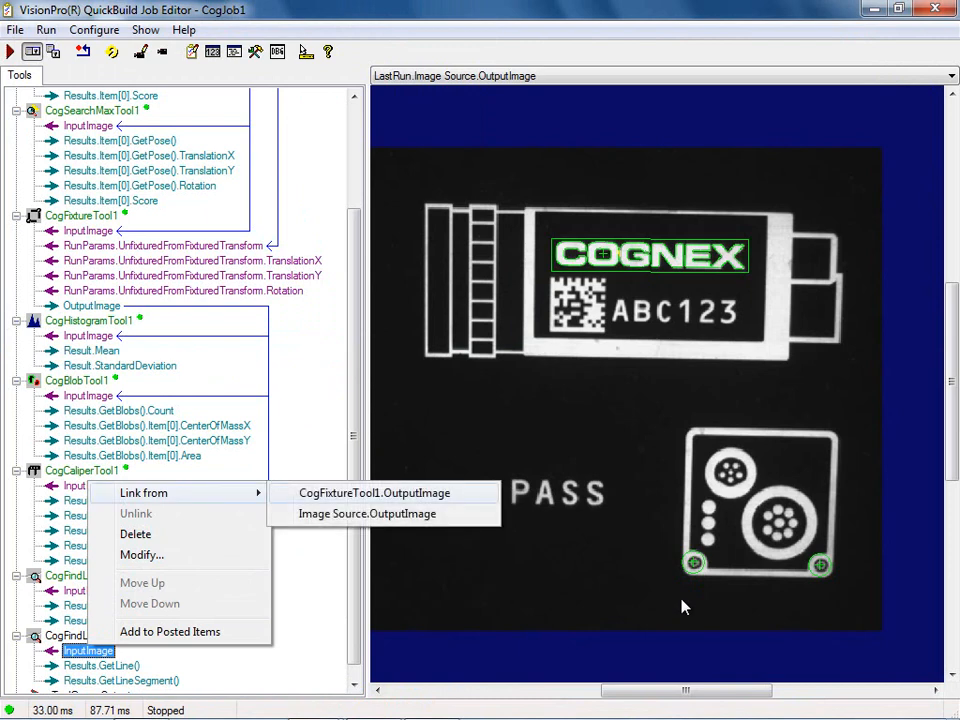
{"action": "left_click", "coordinate": [340, 493]}
{"action": "left_click", "coordinate": [10, 52]}
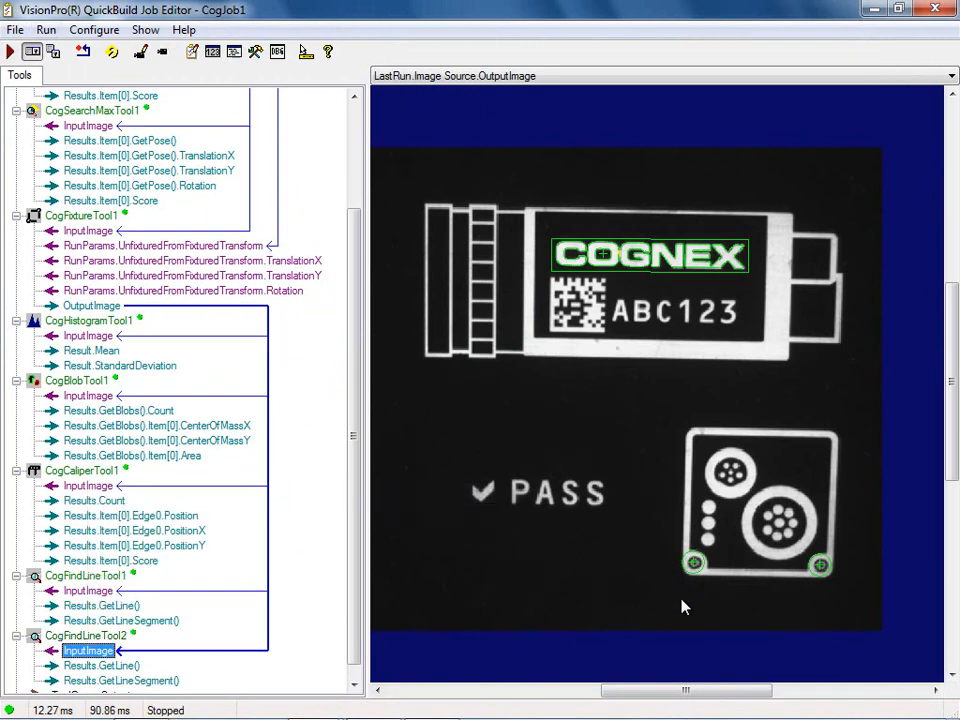
Open CogFindLineTool2 and place its expected line segment along the camera body's right edge, from about (192, -40) to (191, 68).
{"action": "left_click", "coordinate": [86, 636]}
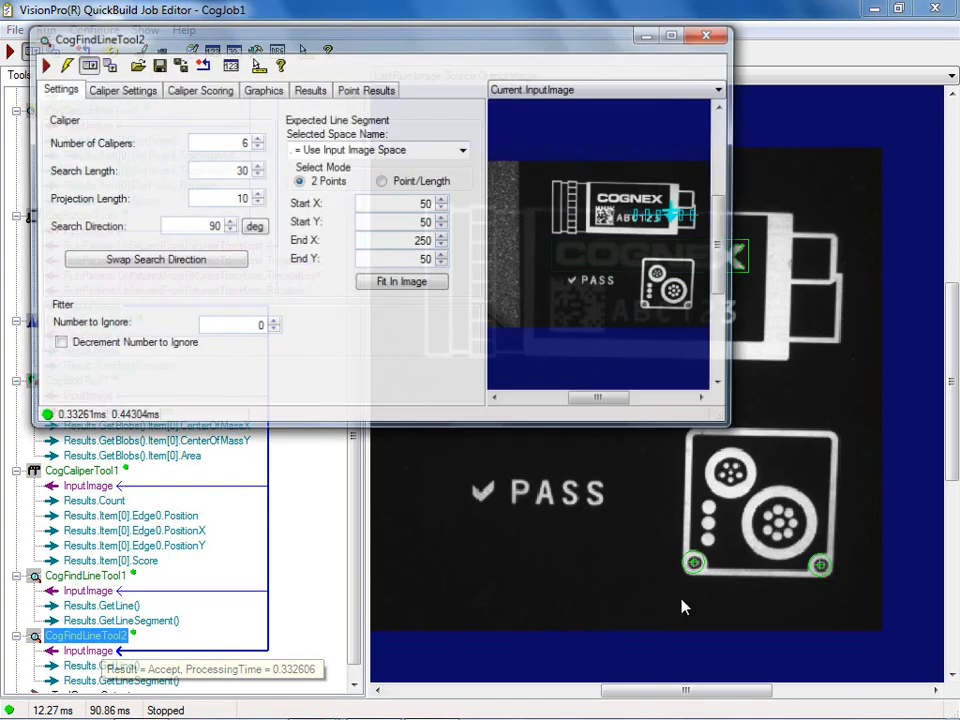
{"action": "left_click", "coordinate": [673, 35]}
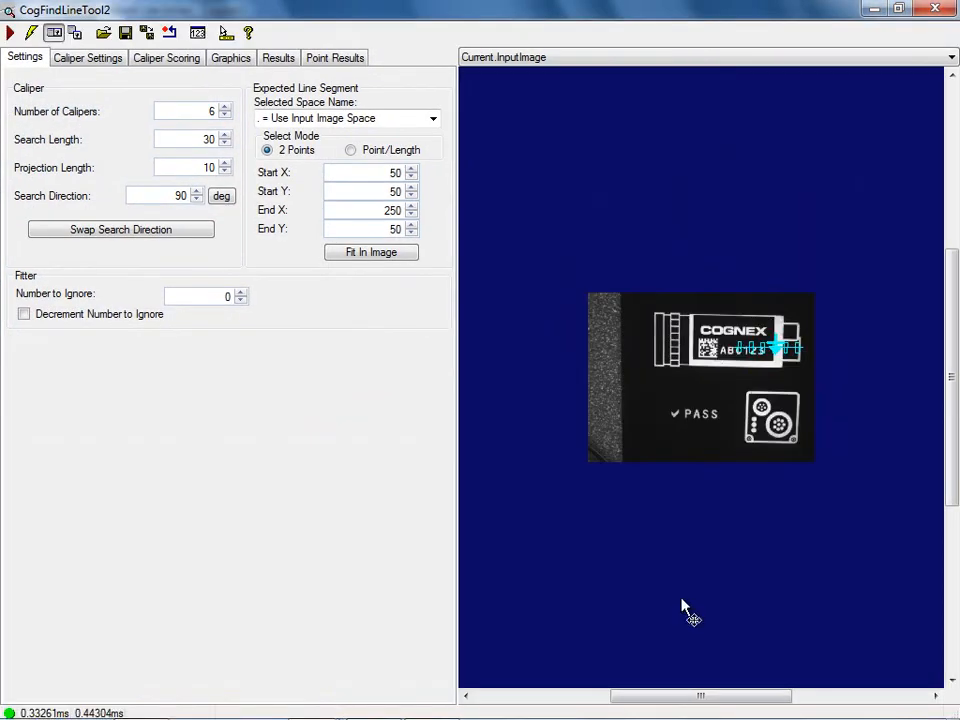
{"action": "scroll", "coordinate": [683, 607], "scroll_direction": "up", "scroll_amount": 5}
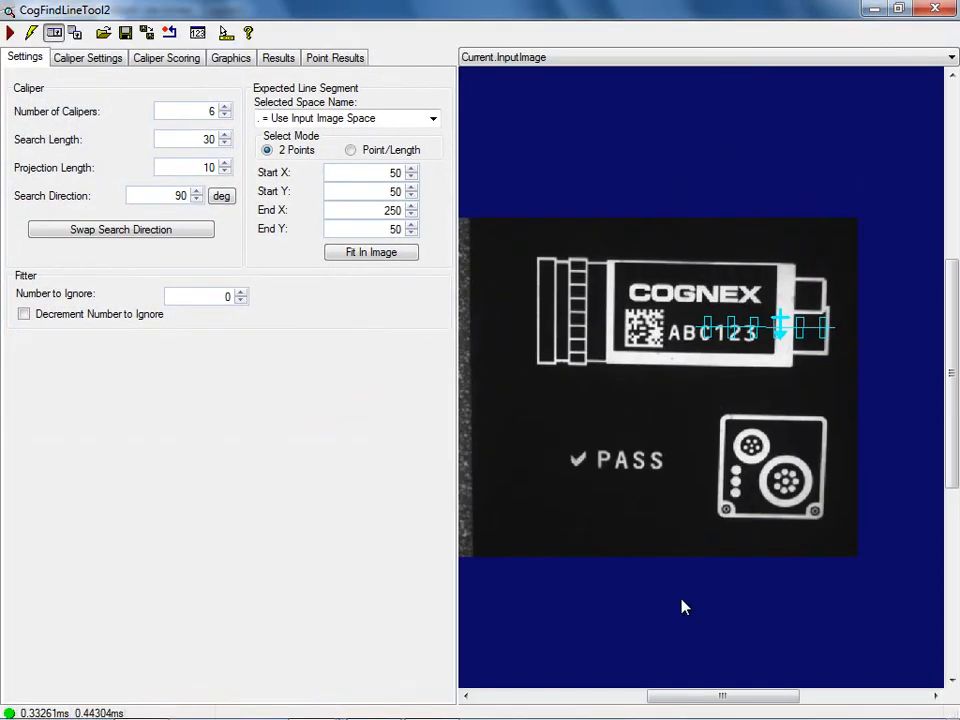
{"action": "mouse_move", "coordinate": [668, 307]}
{"action": "left_mouse_down"}
{"action": "mouse_move", "coordinate": [668, 236]}
{"action": "mouse_move", "coordinate": [633, 209]}
{"action": "mouse_move", "coordinate": [615, 214]}
{"action": "left_mouse_up"}
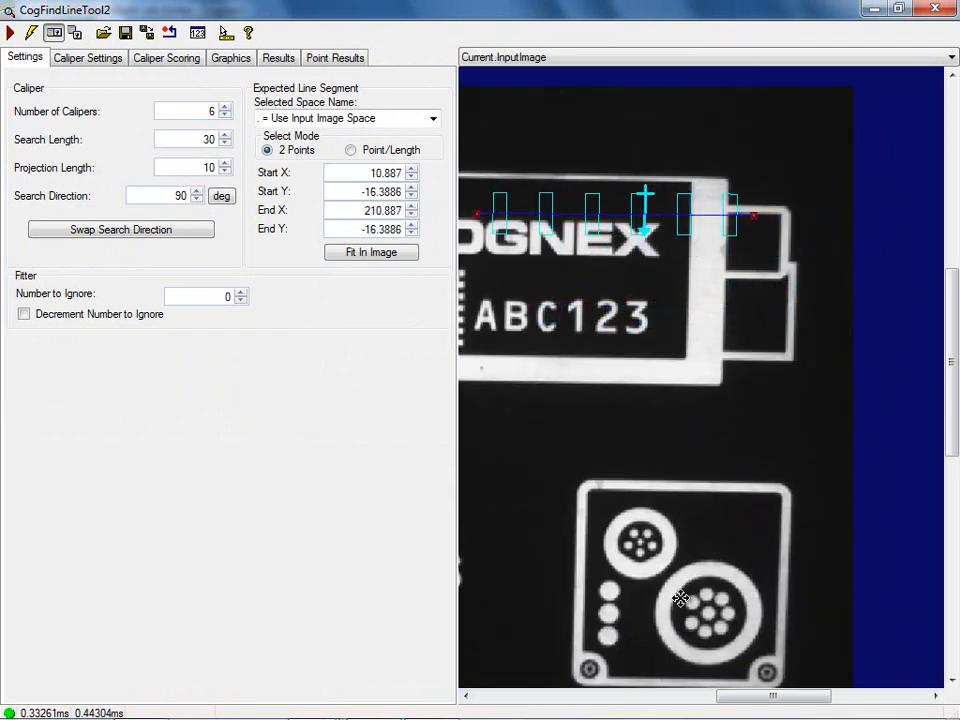
{"action": "mouse_move", "coordinate": [754, 215]}
{"action": "left_mouse_down"}
{"action": "mouse_move", "coordinate": [728, 205]}
{"action": "mouse_move", "coordinate": [728, 258]}
{"action": "left_mouse_up"}
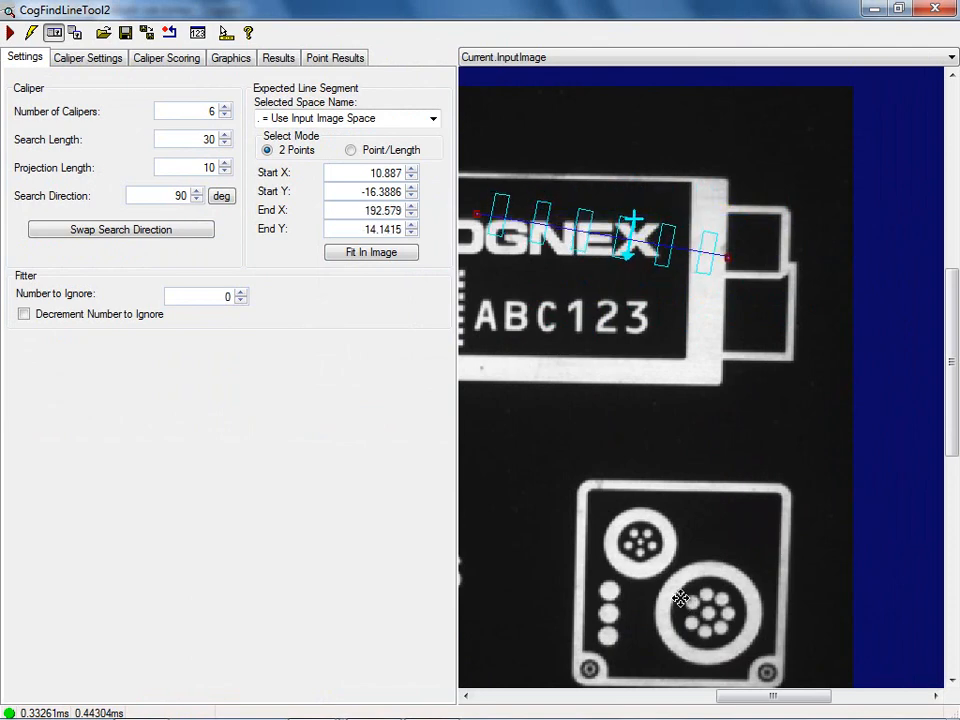
{"action": "left_click_drag", "start_coordinate": [649, 181], "coordinate": [732, 183]}
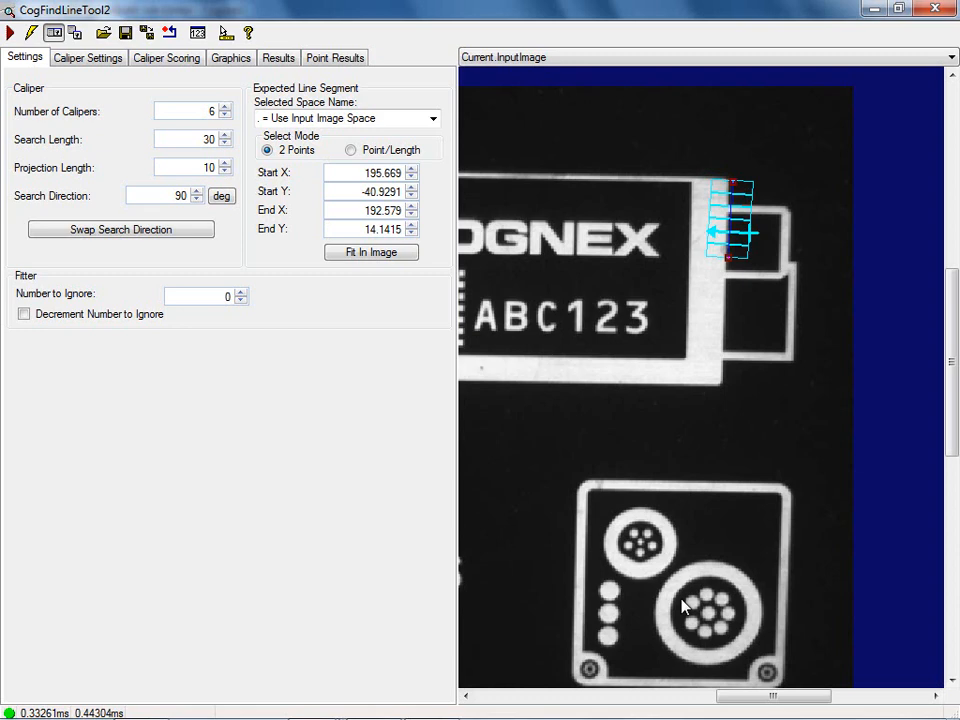
{"action": "left_click_drag", "start_coordinate": [728, 258], "coordinate": [725, 309]}
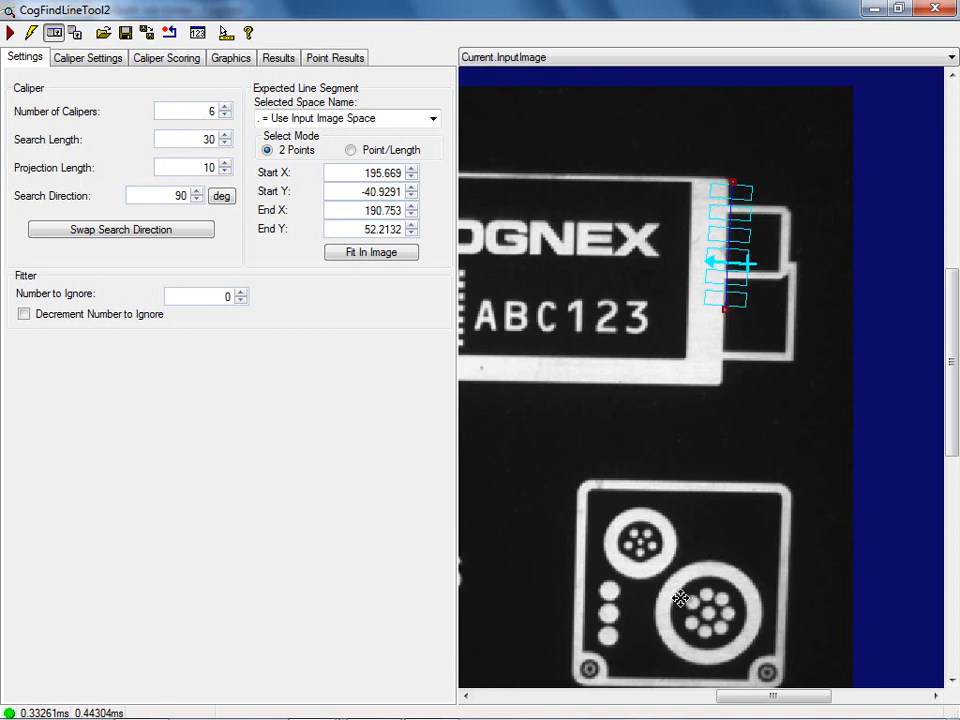
{"action": "left_click_drag", "start_coordinate": [733, 182], "coordinate": [727, 184]}
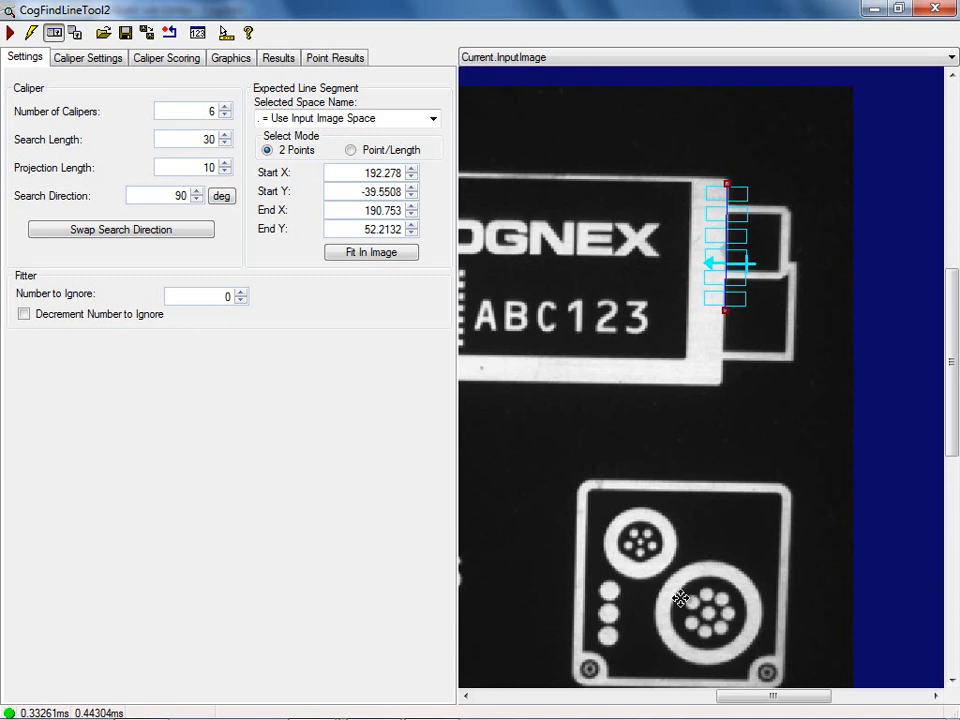
{"action": "left_click_drag", "start_coordinate": [725, 310], "coordinate": [724, 331]}
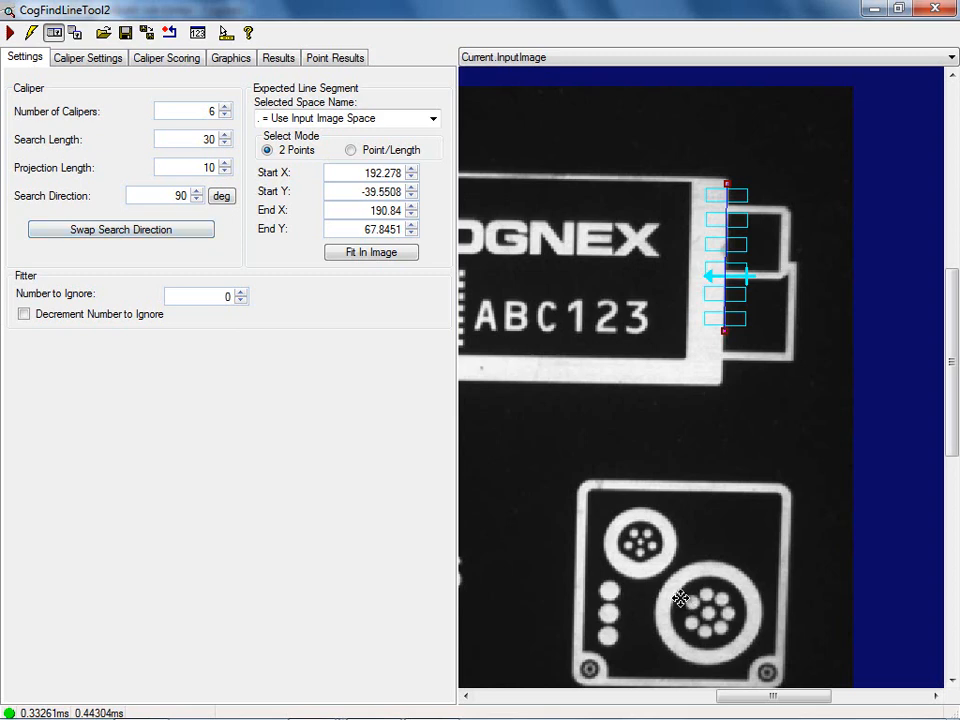
Reverse the calipers' search direction to about -90 degrees, with a search length of about 43.5 and a projection length of about 7.
{"action": "left_click", "coordinate": [681, 599]}
{"action": "mouse_move", "coordinate": [746, 275]}
{"action": "left_mouse_down"}
{"action": "mouse_move", "coordinate": [802, 278]}
{"action": "mouse_move", "coordinate": [745, 275]}
{"action": "mouse_move", "coordinate": [757, 269]}
{"action": "mouse_move", "coordinate": [714, 250]}
{"action": "mouse_move", "coordinate": [692, 272]}
{"action": "left_mouse_up"}
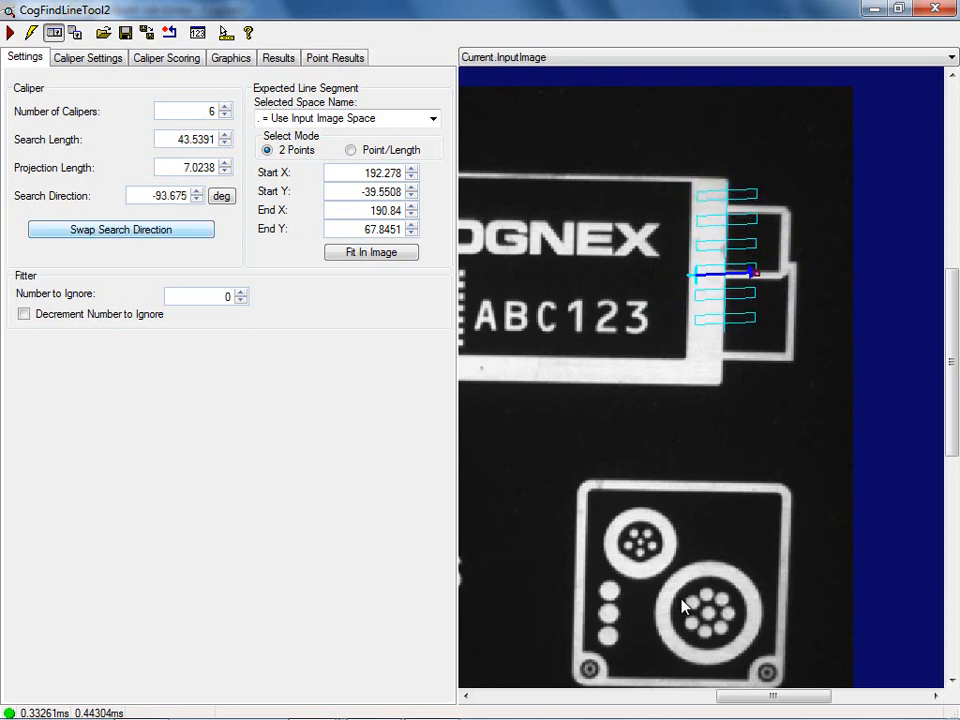
{"action": "key", "text": "space"}
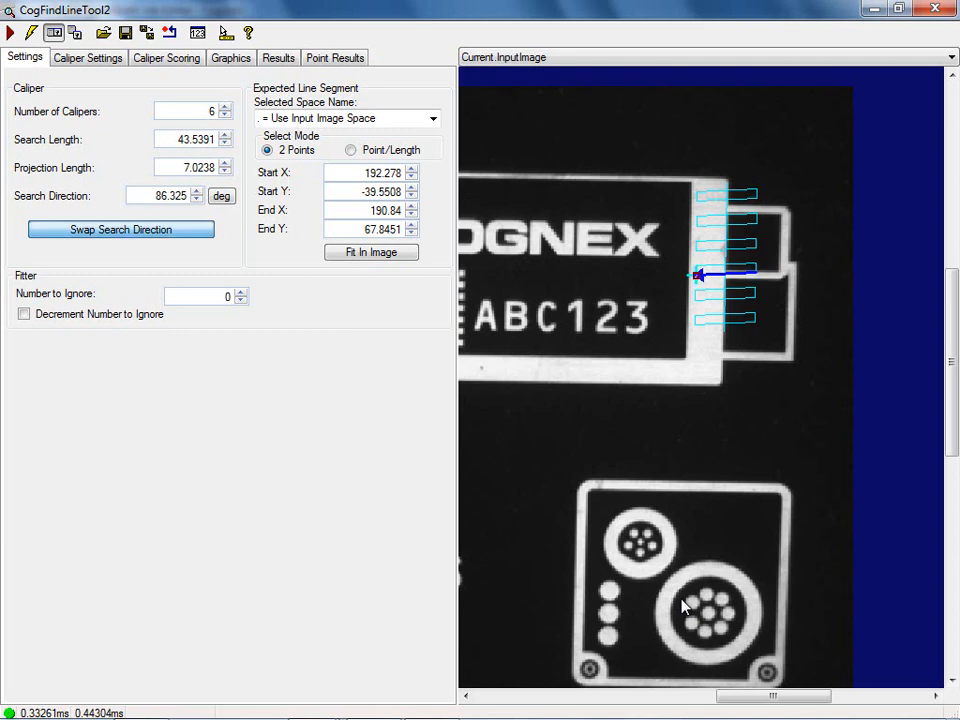
{"action": "key", "text": "space"}
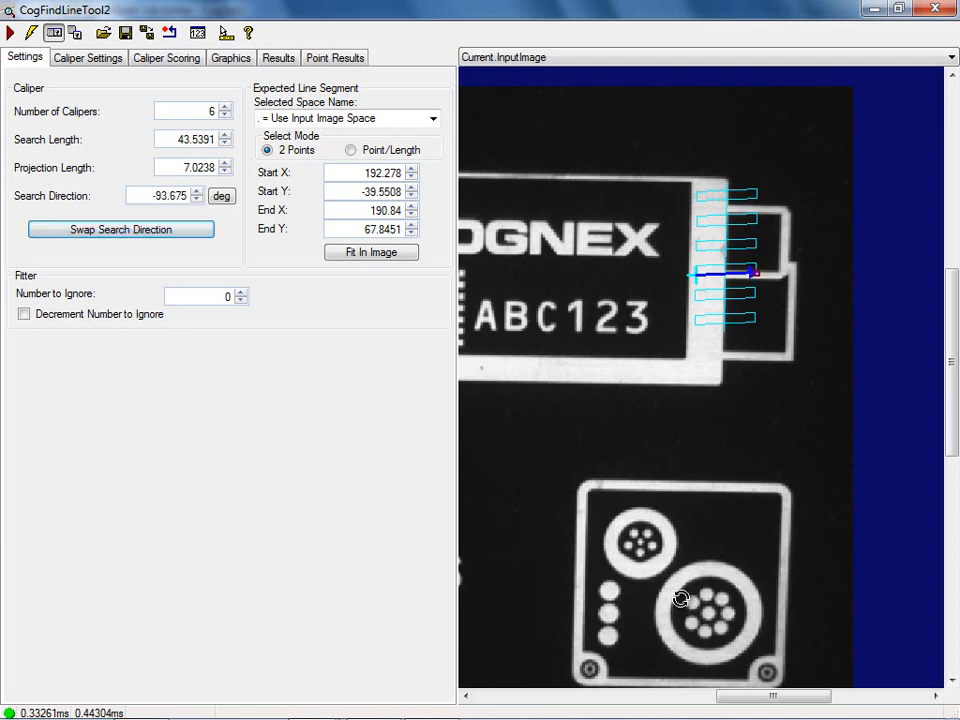
{"action": "left_click_drag", "start_coordinate": [756, 272], "coordinate": [756, 274]}
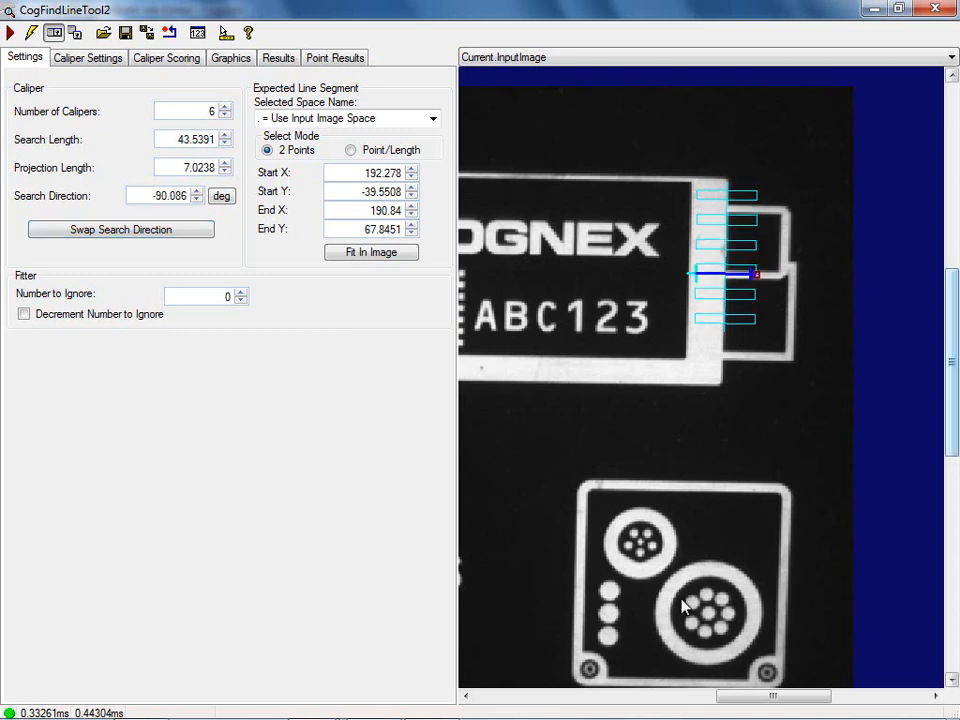
{"action": "left_click", "coordinate": [682, 600]}
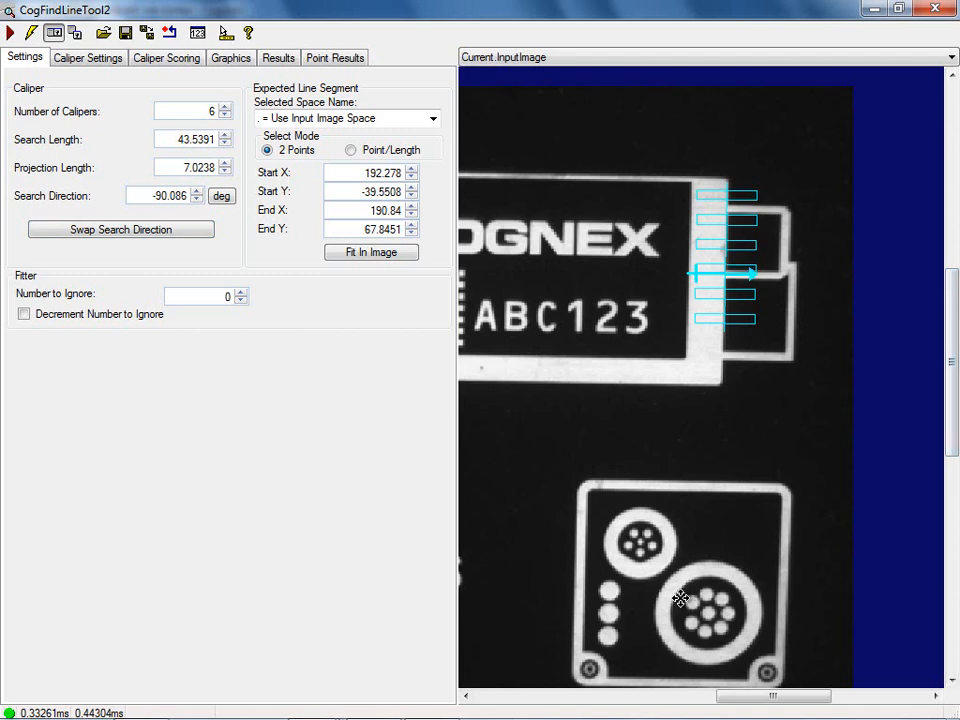
Resize the calipers to a search length of about 62.6 and projection length of about 4.6, and set Edge 0 polarity to Light to Dark.
{"action": "left_click_drag", "start_coordinate": [696, 273], "coordinate": [683, 272]}
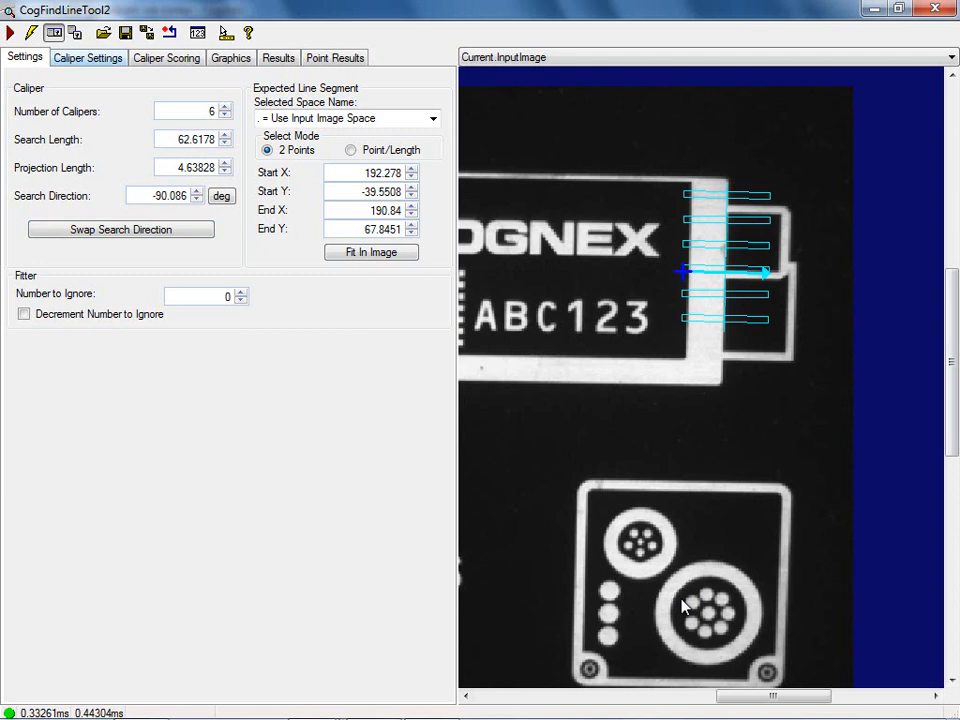
{"action": "left_click", "coordinate": [88, 57]}
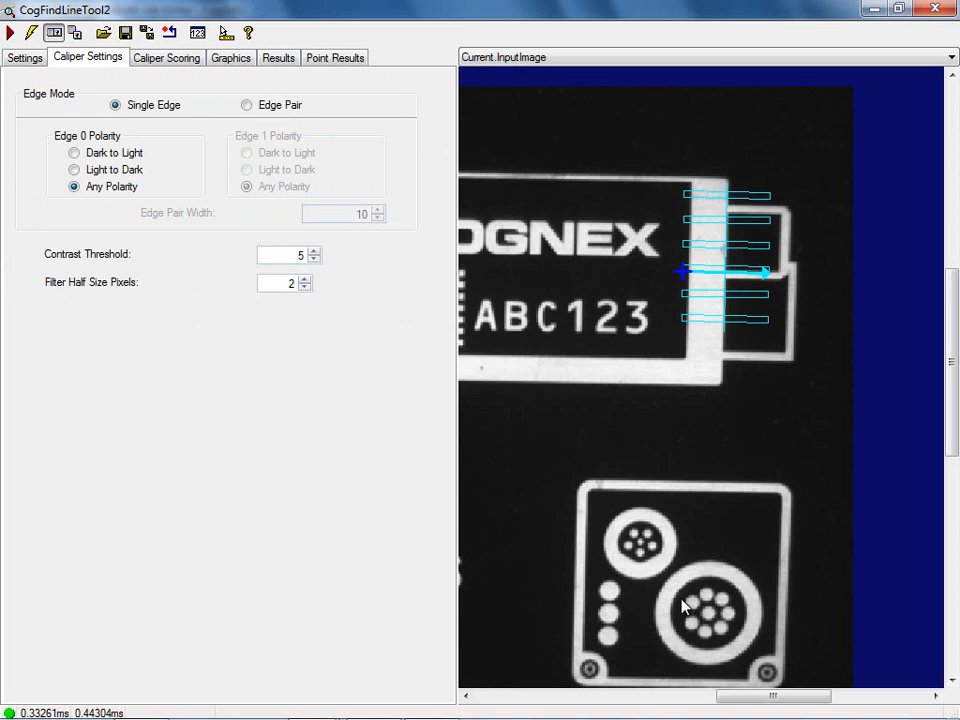
{"action": "left_click", "coordinate": [73, 169]}
Run CogFindLineTool2 and inspect the found edge points on the LastRun.InputImage along the camera body's right edge.
{"action": "left_click", "coordinate": [10, 33]}
{"action": "left_click", "coordinate": [600, 57]}
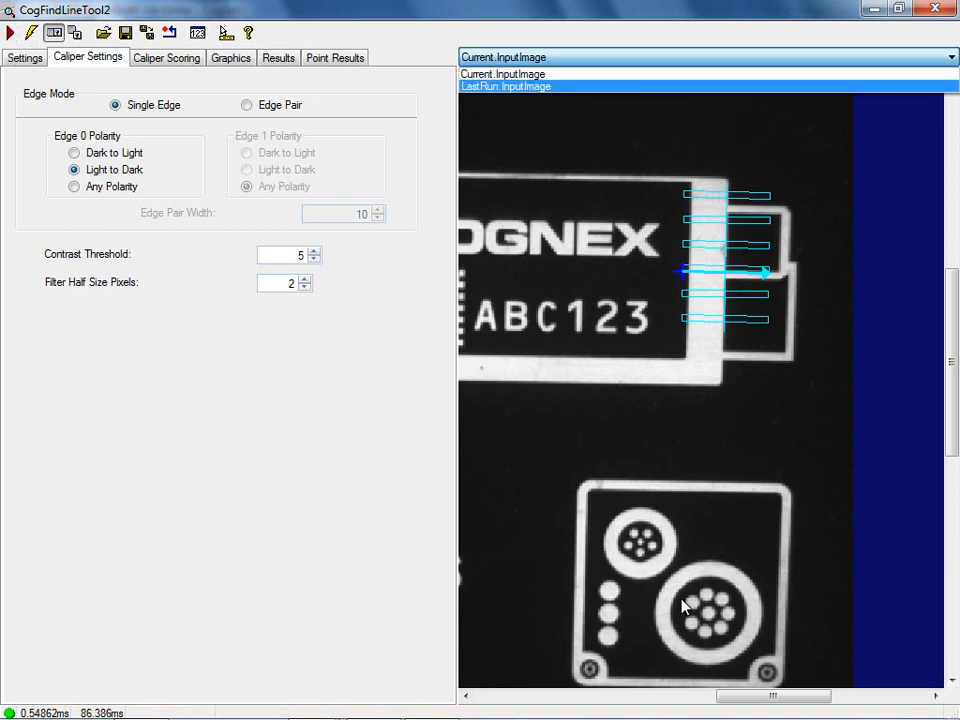
{"action": "left_click", "coordinate": [505, 86]}
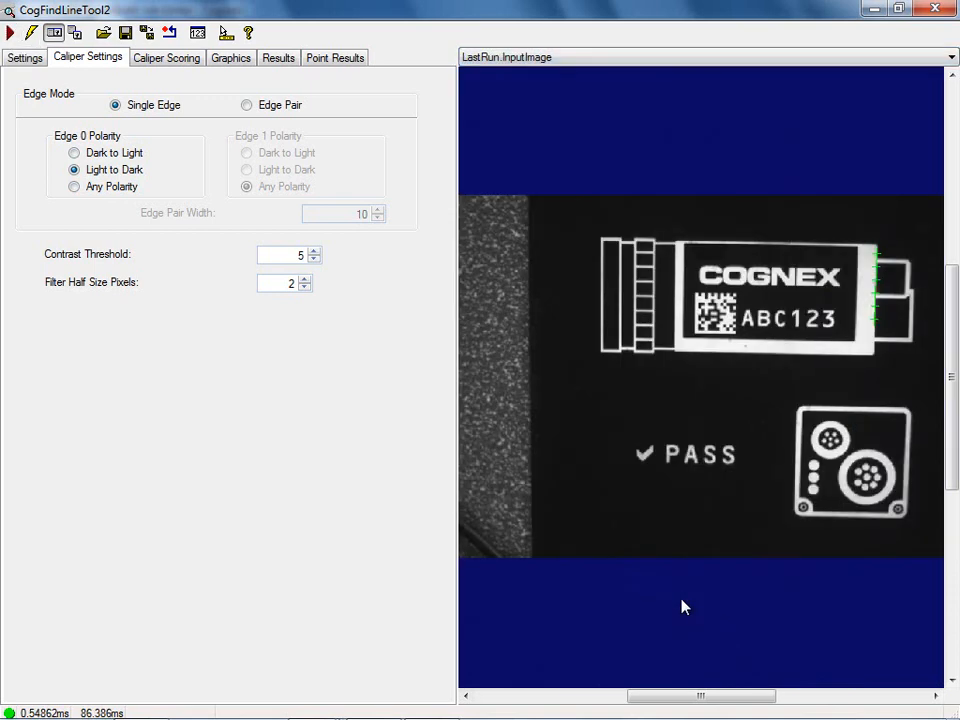
{"action": "scroll", "coordinate": [683, 607], "scroll_direction": "up", "scroll_amount": 3}
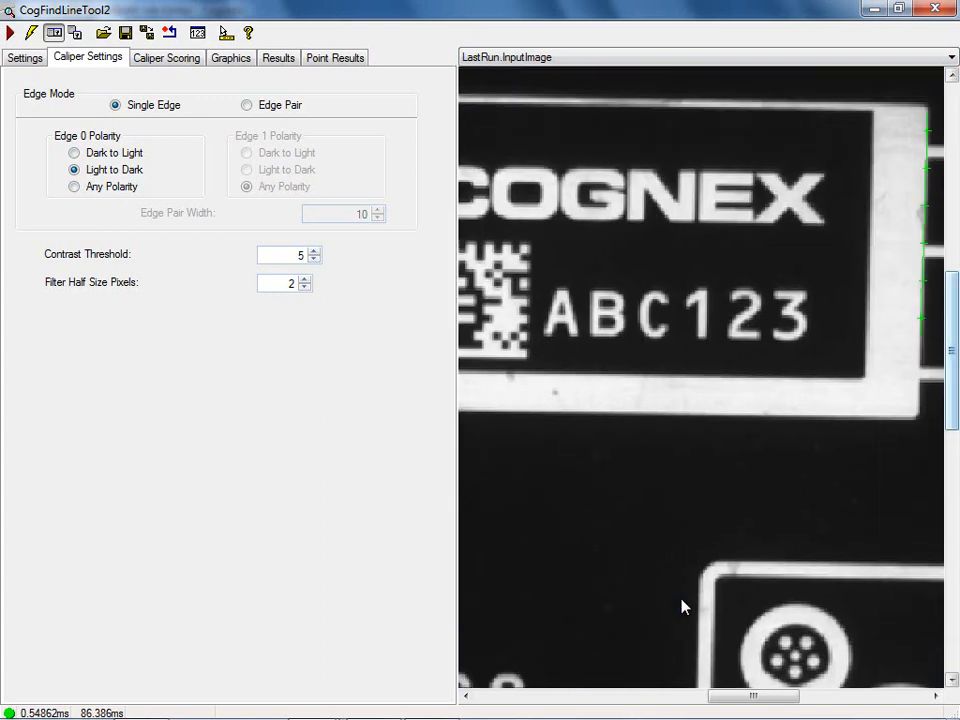
{"action": "left_click_drag", "start_coordinate": [778, 696], "coordinate": [807, 696]}
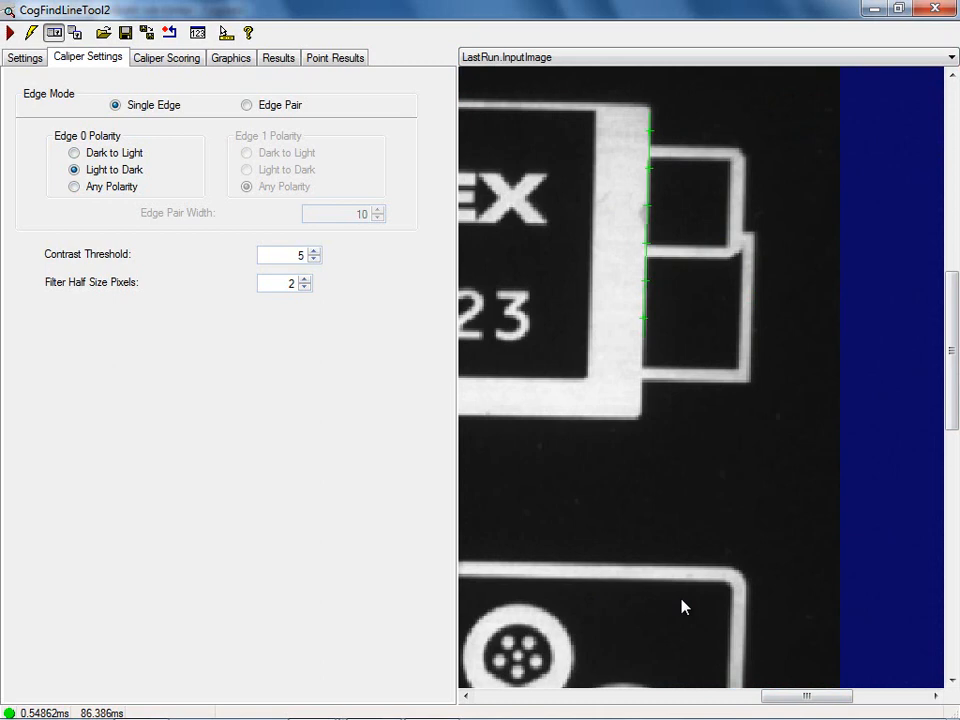
{"action": "left_click", "coordinate": [167, 58]}
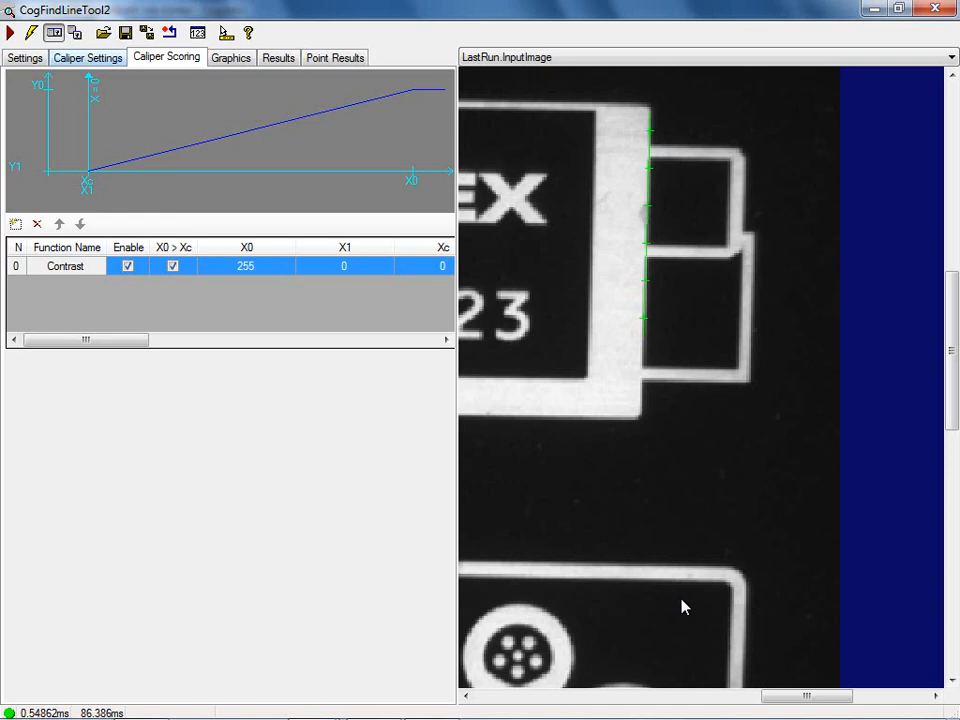
{"action": "left_click", "coordinate": [25, 58]}
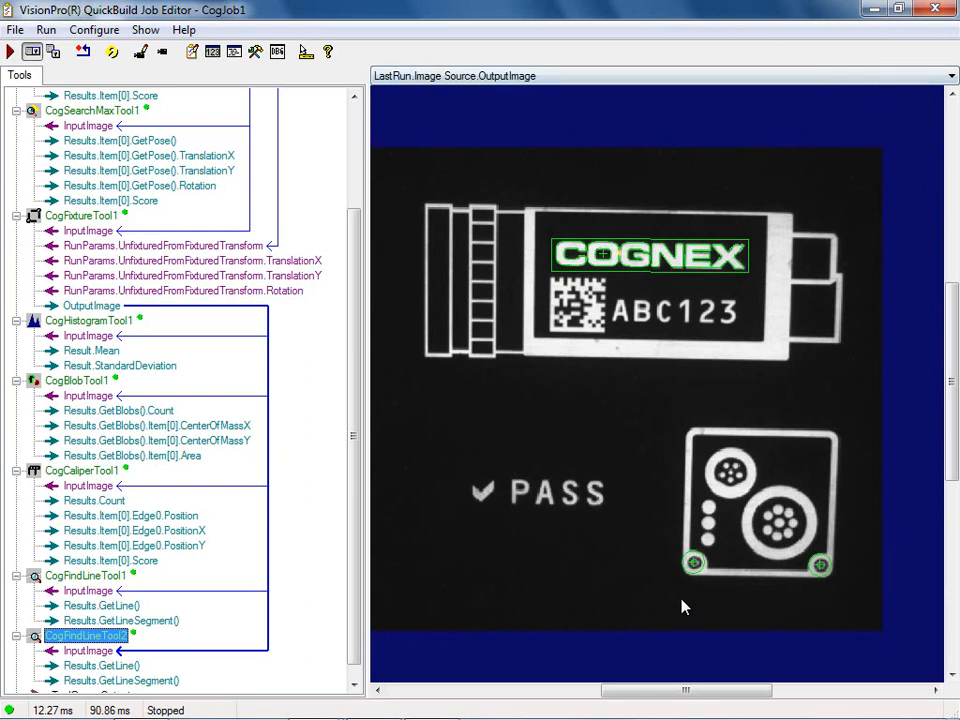
Display LastRun.CogFixtureTool1.OutputImage in the job editor to check both found lines.
{"action": "scroll", "coordinate": [683, 607], "scroll_direction": "down", "scroll_amount": 1}
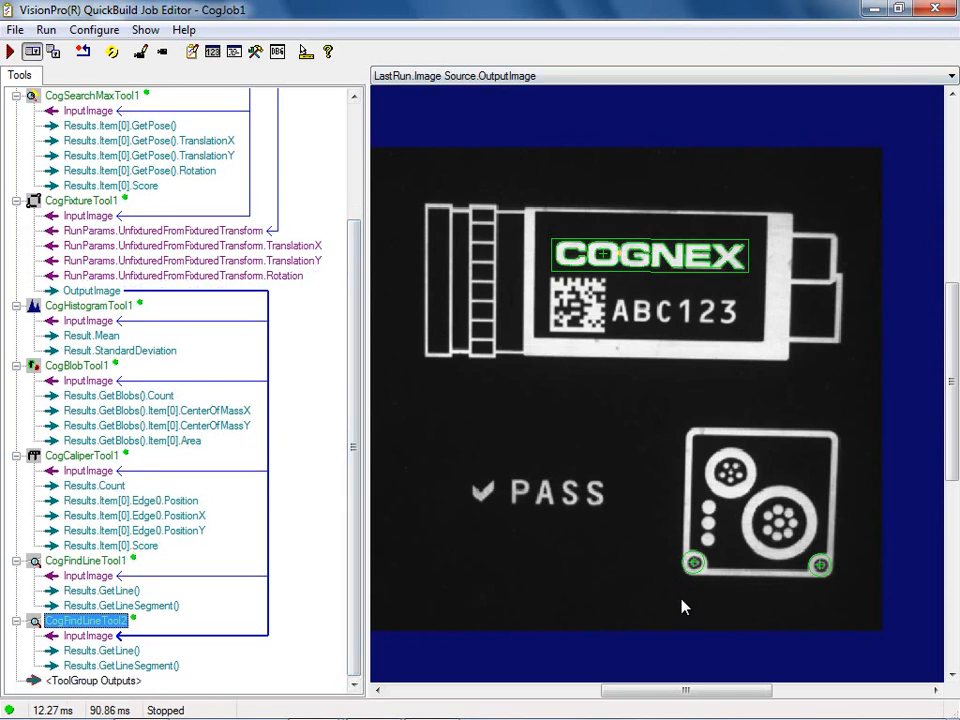
{"action": "left_click", "coordinate": [951, 76]}
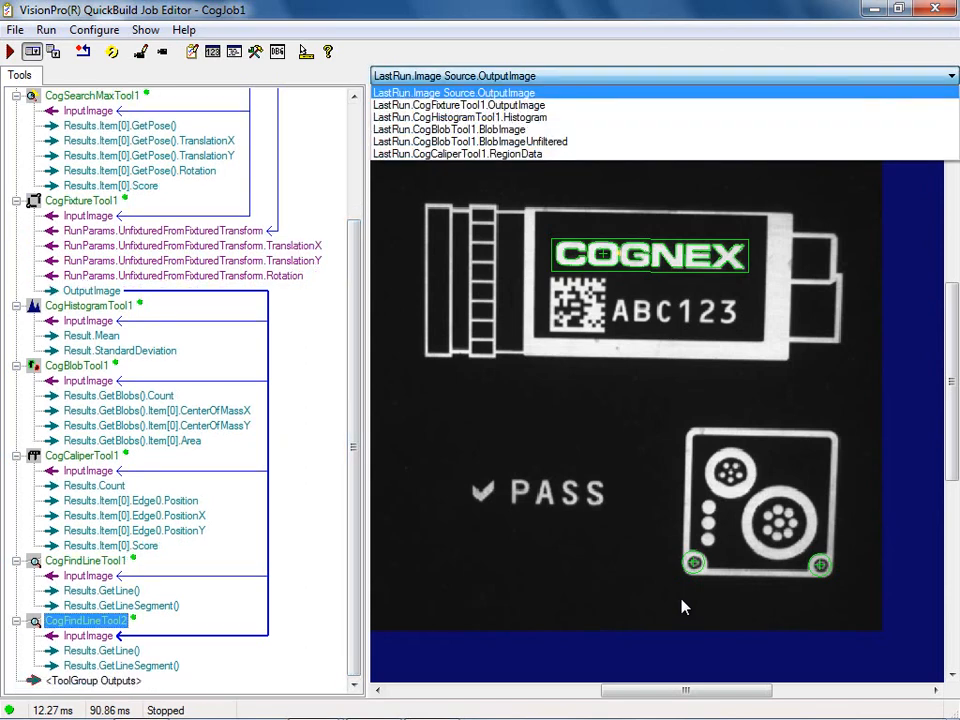
{"action": "key", "text": "Return"}
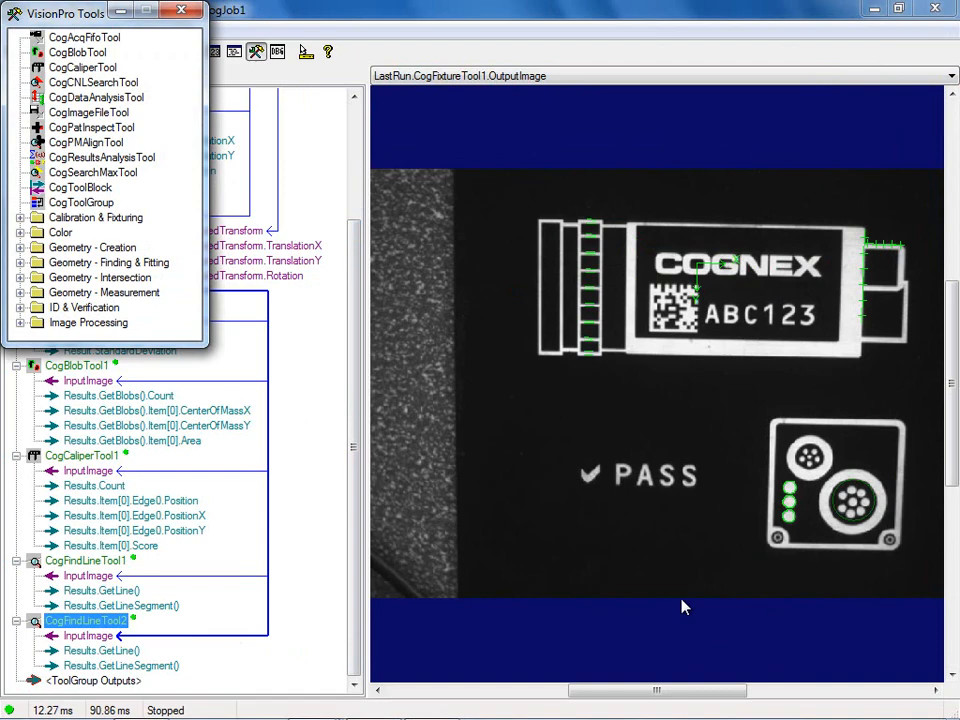
Add a CogAngleLineLineTool from the Geometry - Measurement group after CogFindLineTool2 in the job.
{"action": "double_click", "coordinate": [104, 293]}
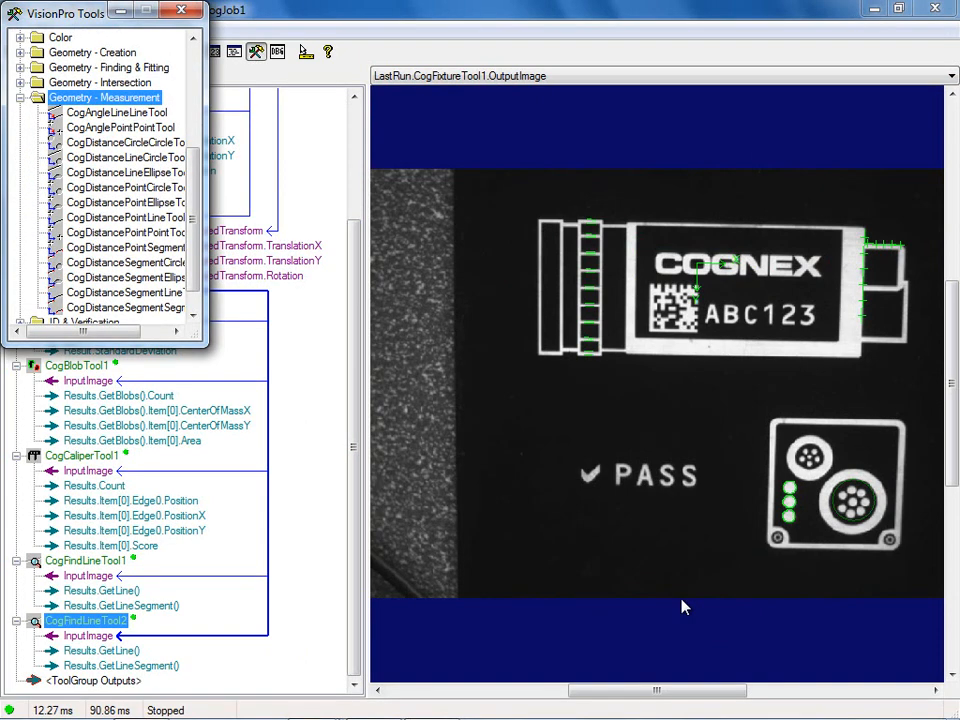
{"action": "left_click_drag", "start_coordinate": [117, 113], "coordinate": [95, 681]}
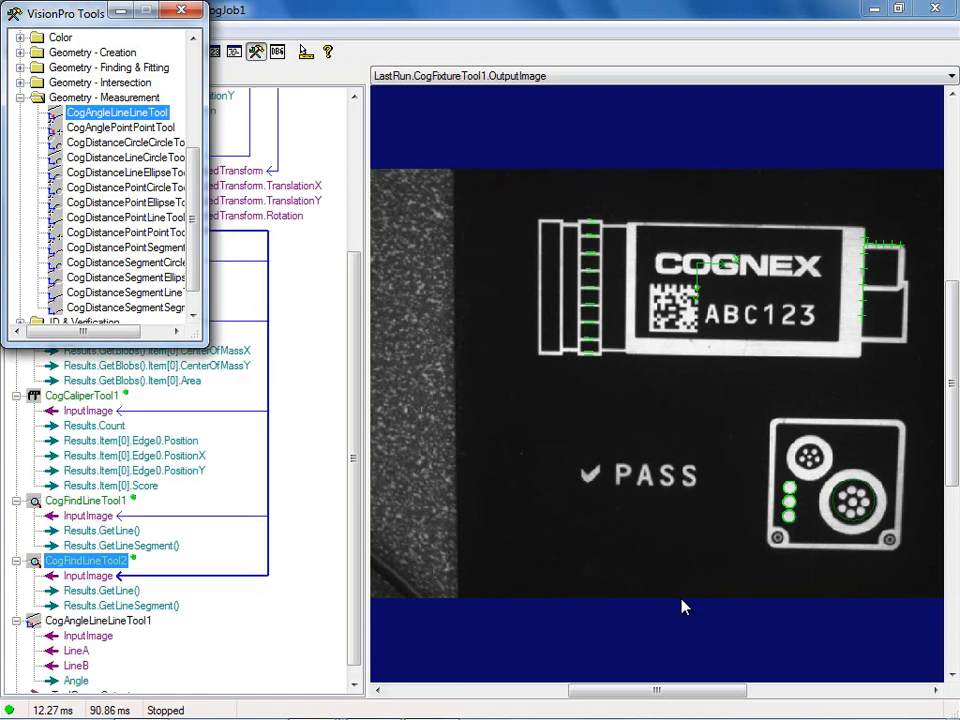
{"action": "left_click", "coordinate": [181, 10]}
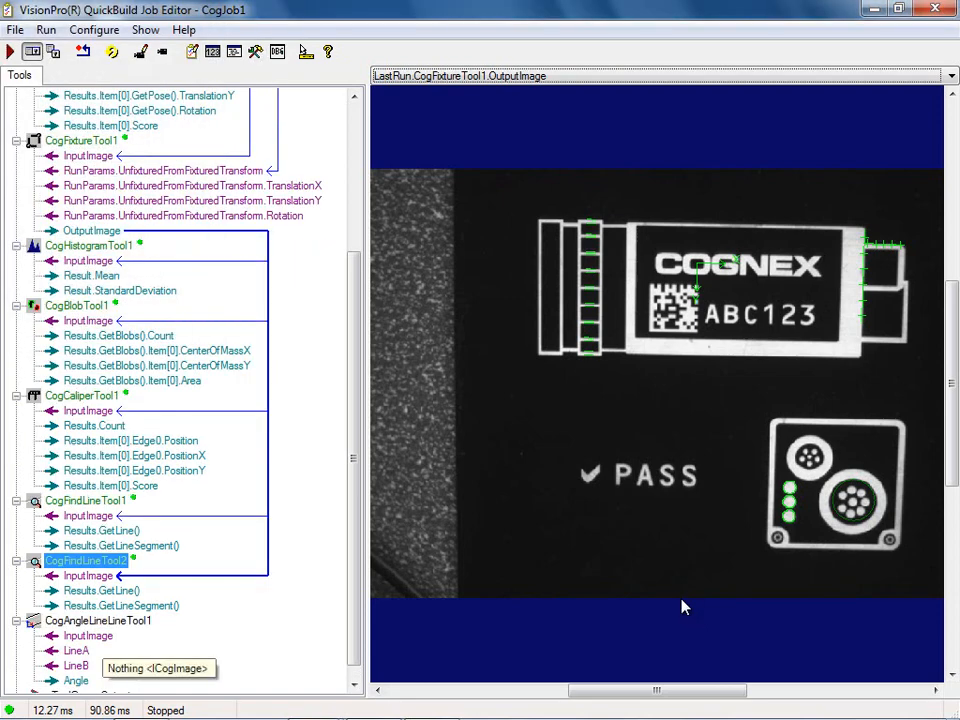
Link the InputImage of CogAngleLineLineTool1 from CogFixtureTool1.OutputImage.
{"action": "left_click", "coordinate": [95, 636]}
{"action": "right_click", "coordinate": [95, 636]}
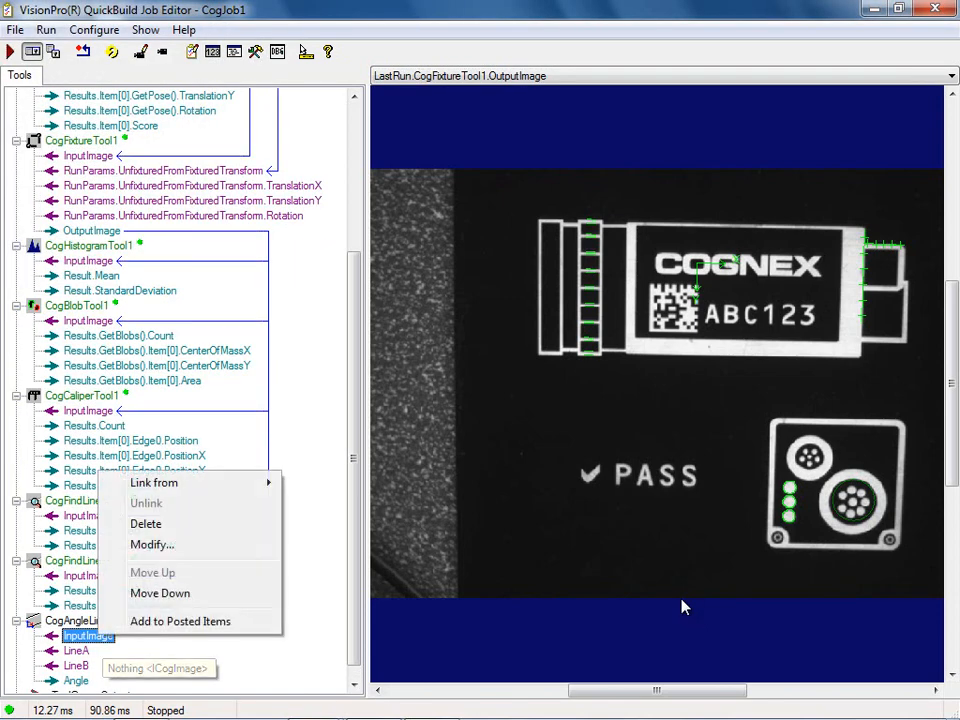
{"action": "mouse_move", "coordinate": [154, 482]}
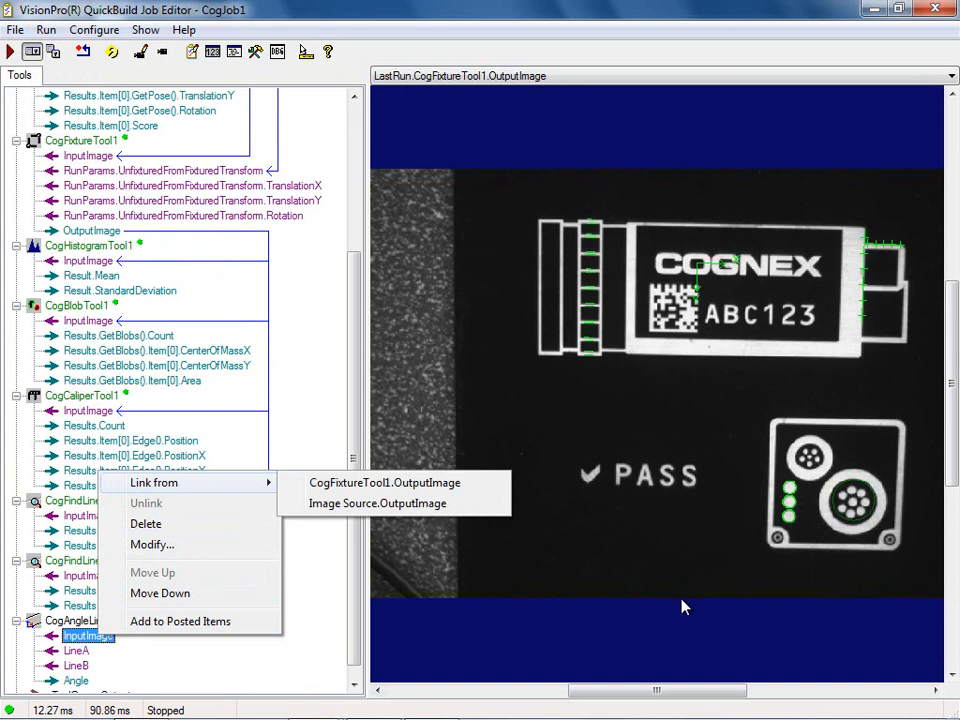
{"action": "left_click", "coordinate": [332, 483]}
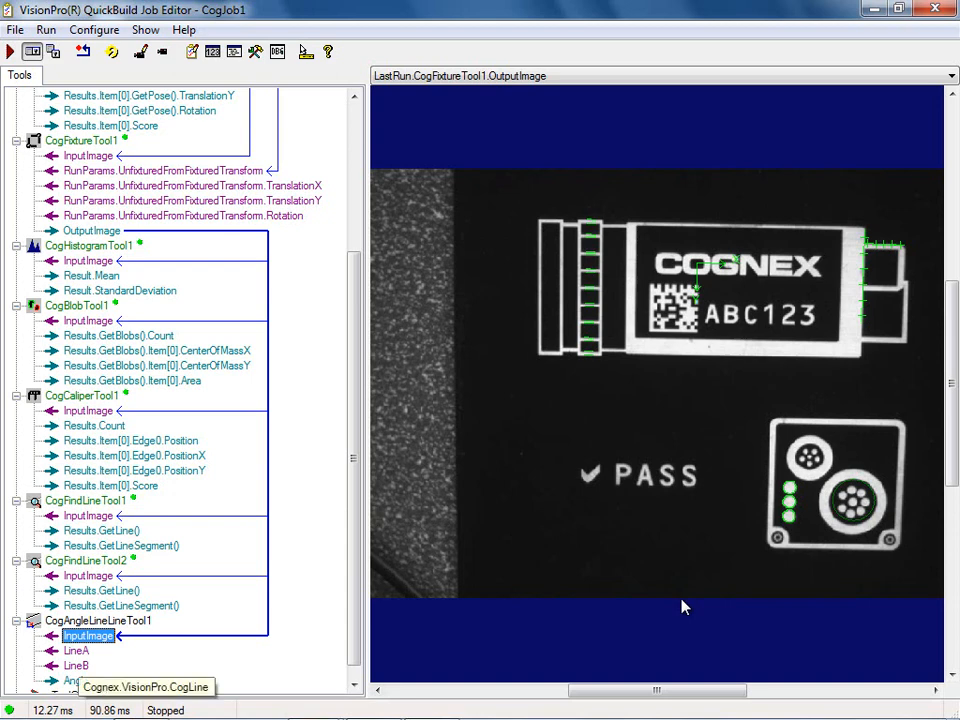
Link the angle tool's LineA from CogFindLineTool1.Results.GetLine() and its LineB from CogFindLineTool2.Results.GetLine().
{"action": "key", "text": "Down"}
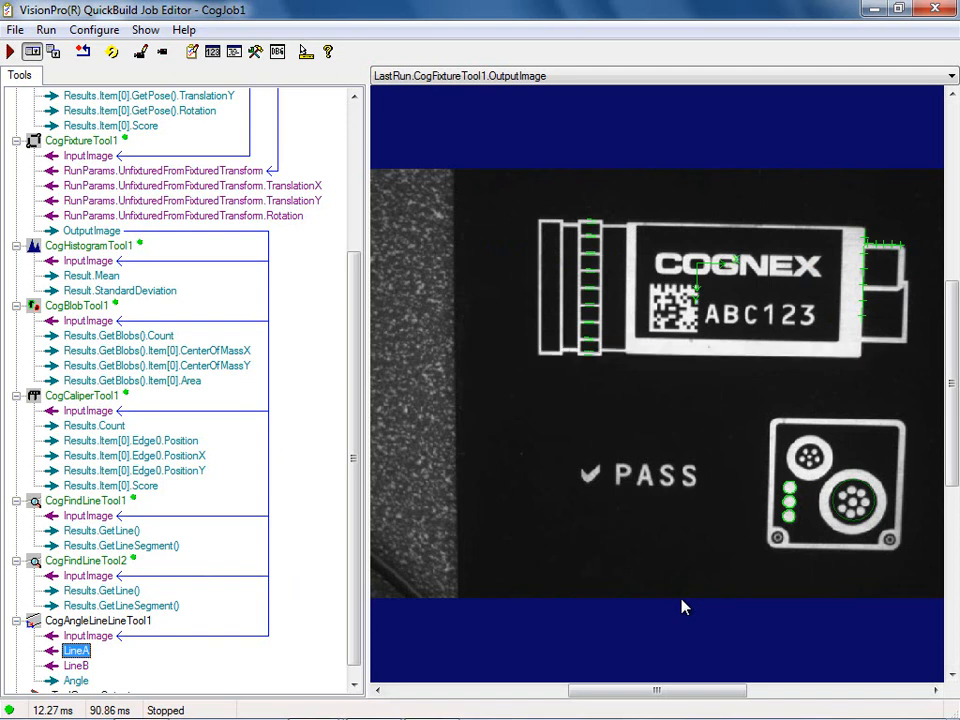
{"action": "right_click", "coordinate": [76, 650]}
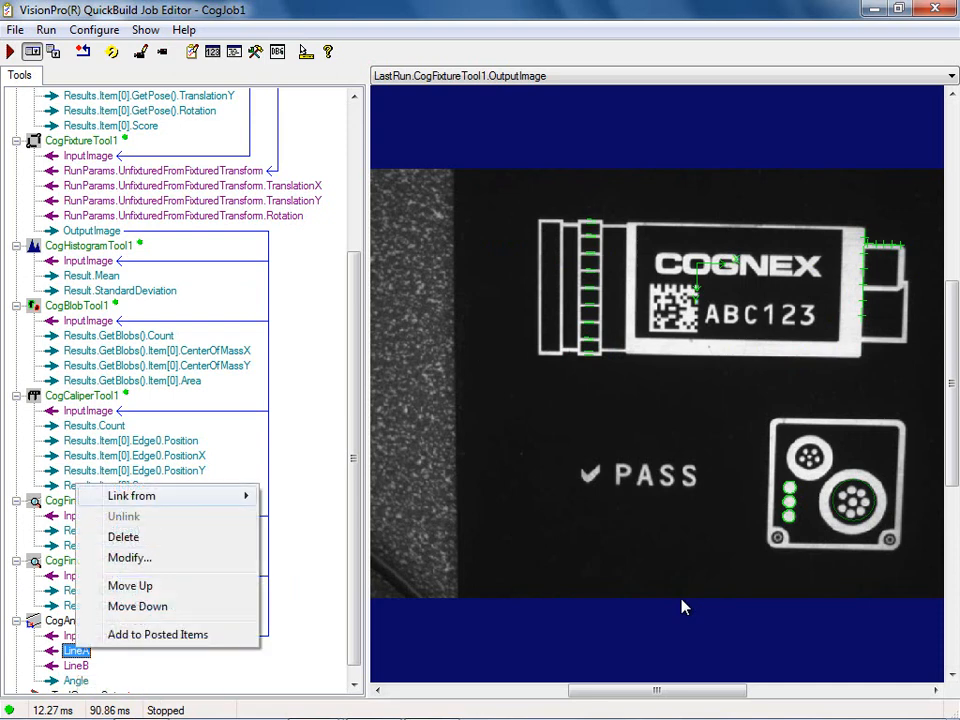
{"action": "mouse_move", "coordinate": [132, 496]}
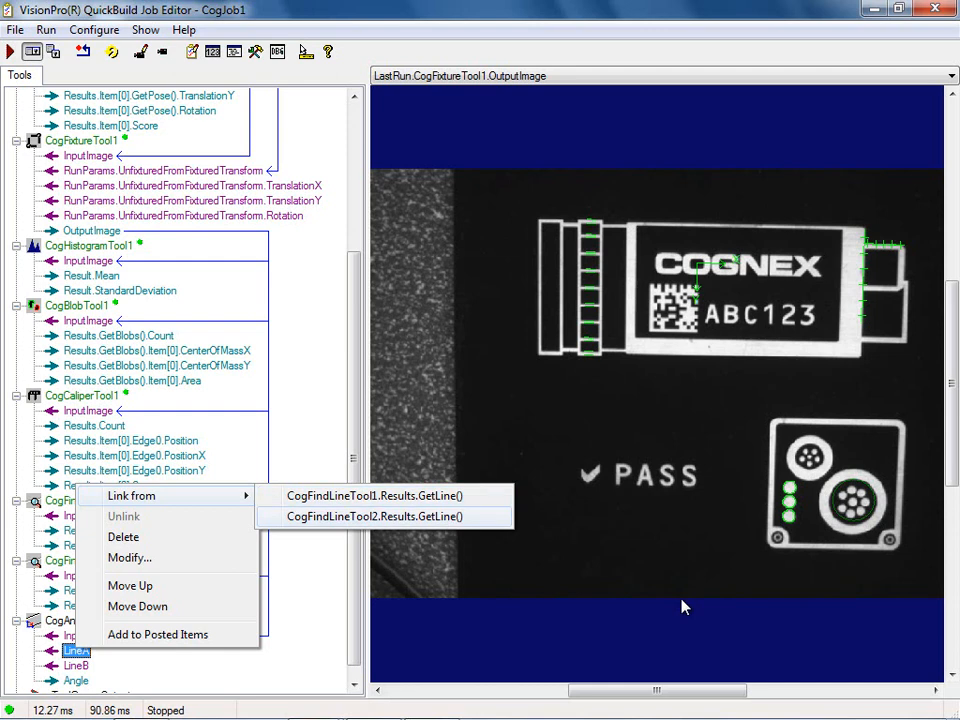
{"action": "left_click", "coordinate": [375, 495]}
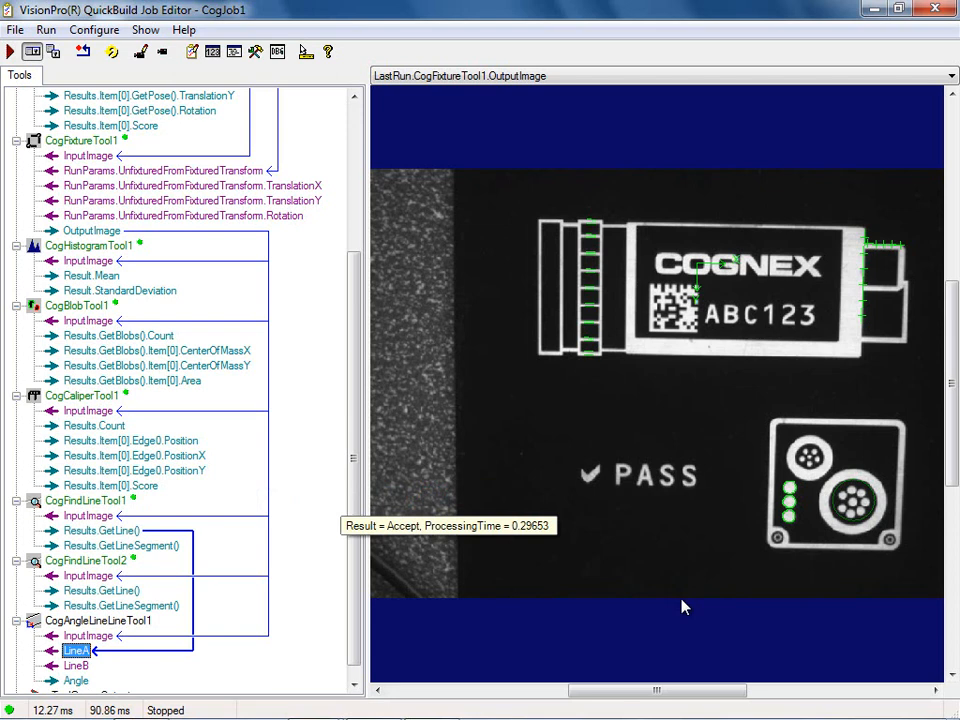
{"action": "right_click", "coordinate": [77, 663]}
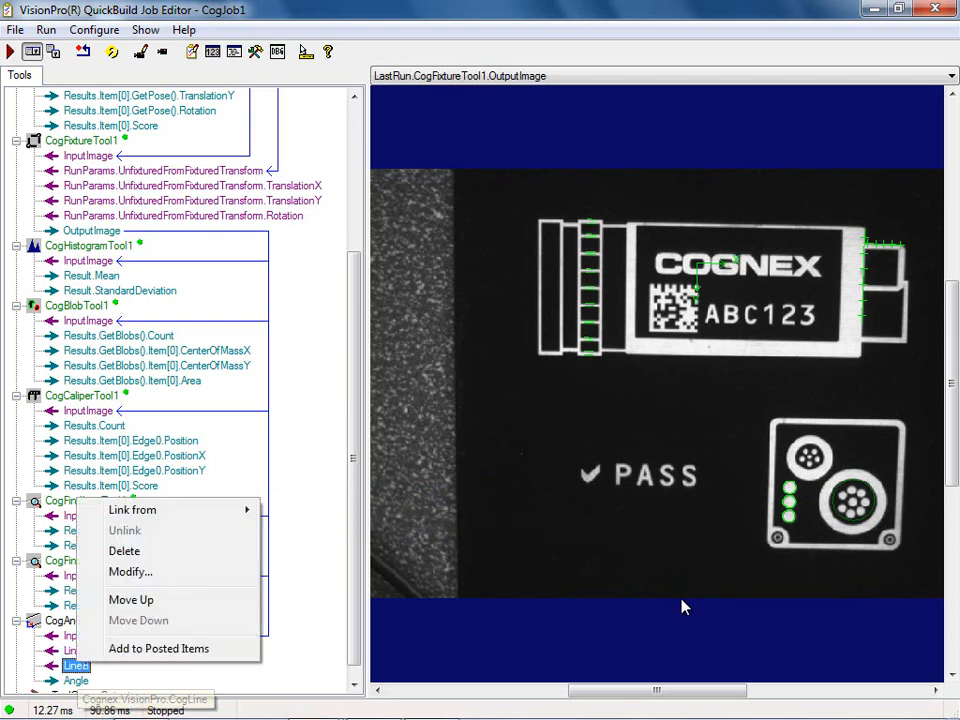
{"action": "mouse_move", "coordinate": [150, 510]}
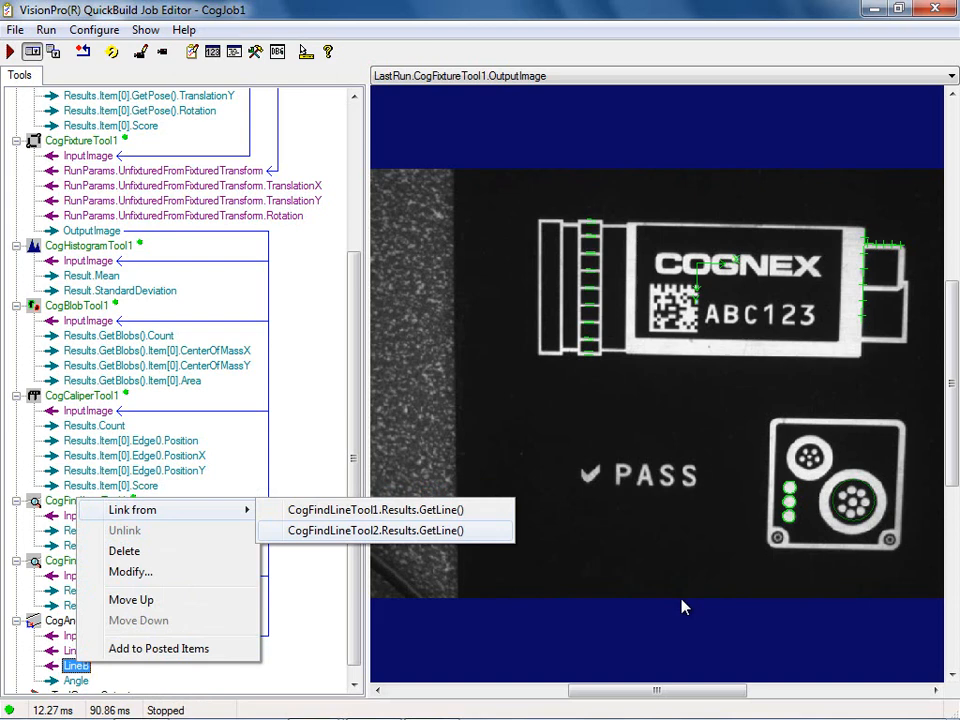
{"action": "left_click", "coordinate": [376, 530]}
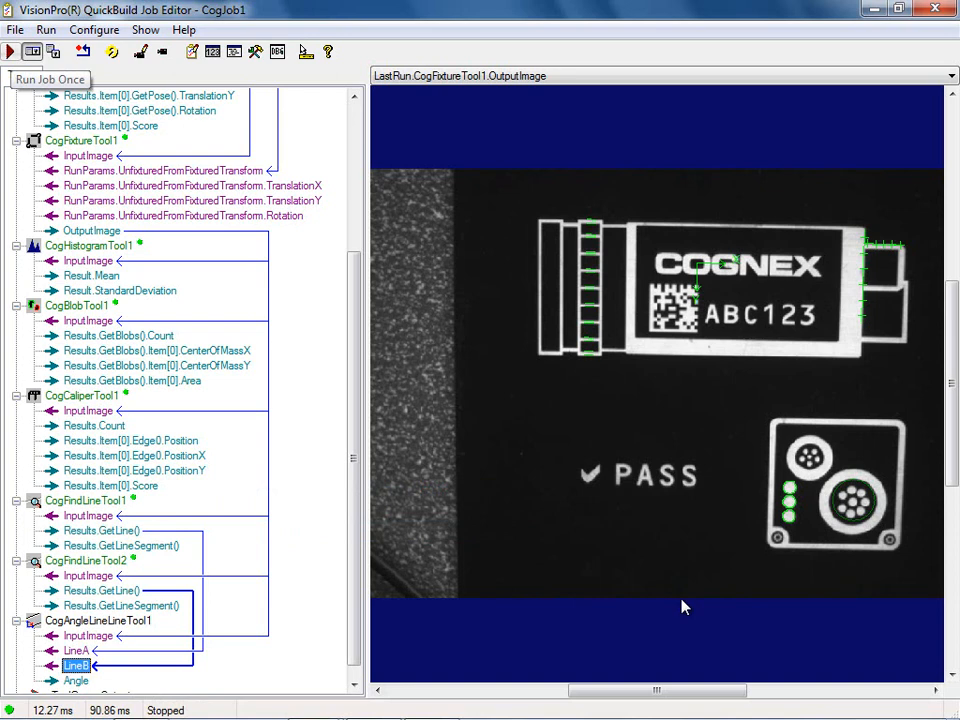
Run the job once and check the measured angle in the results of CogAngleLineLineTool1.
{"action": "left_click", "coordinate": [9, 51]}
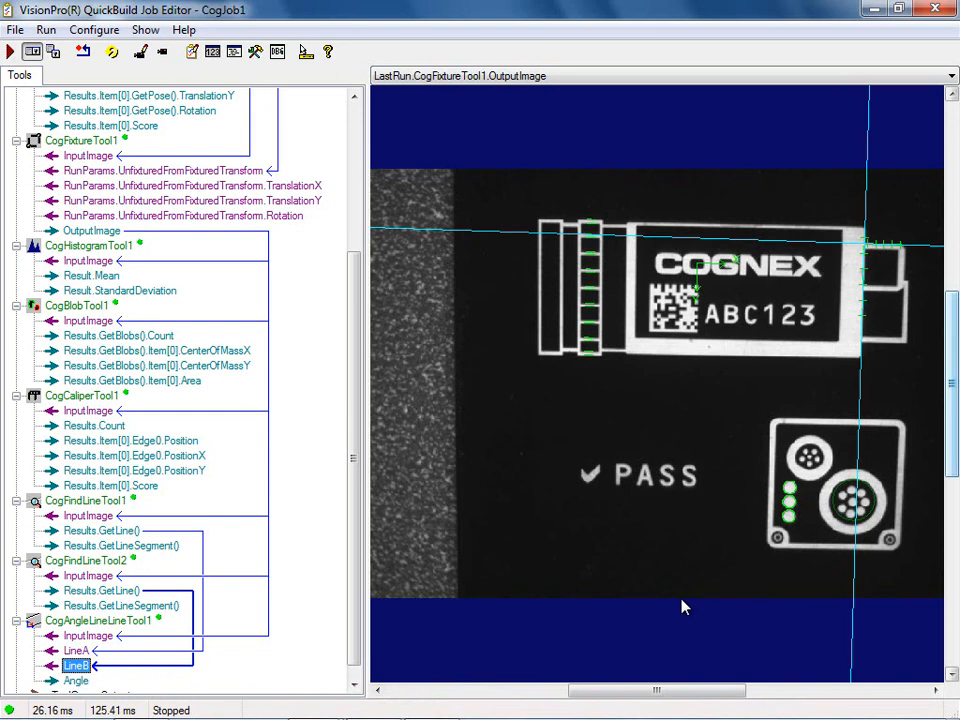
{"action": "double_click", "coordinate": [88, 621]}
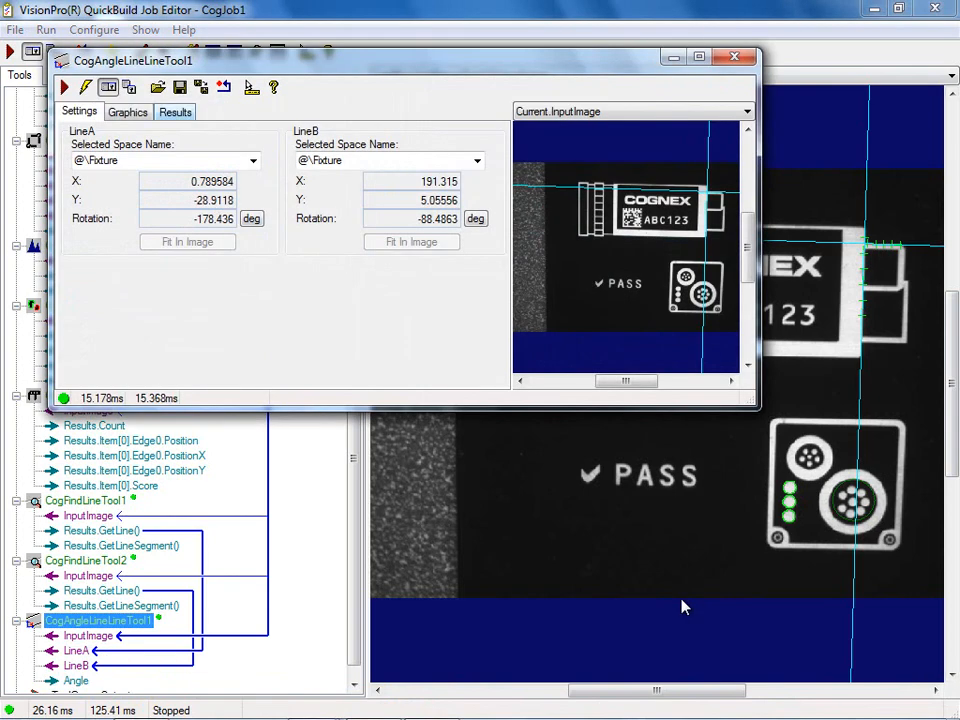
{"action": "left_click", "coordinate": [175, 112]}
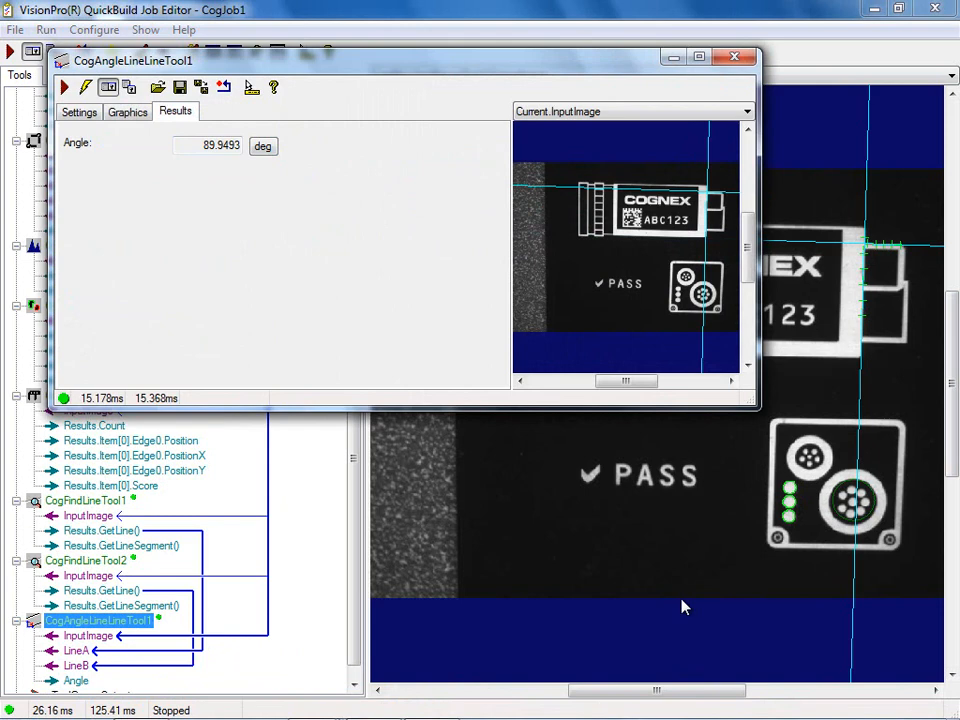
{"action": "left_click_drag", "start_coordinate": [300, 61], "coordinate": [278, 114]}
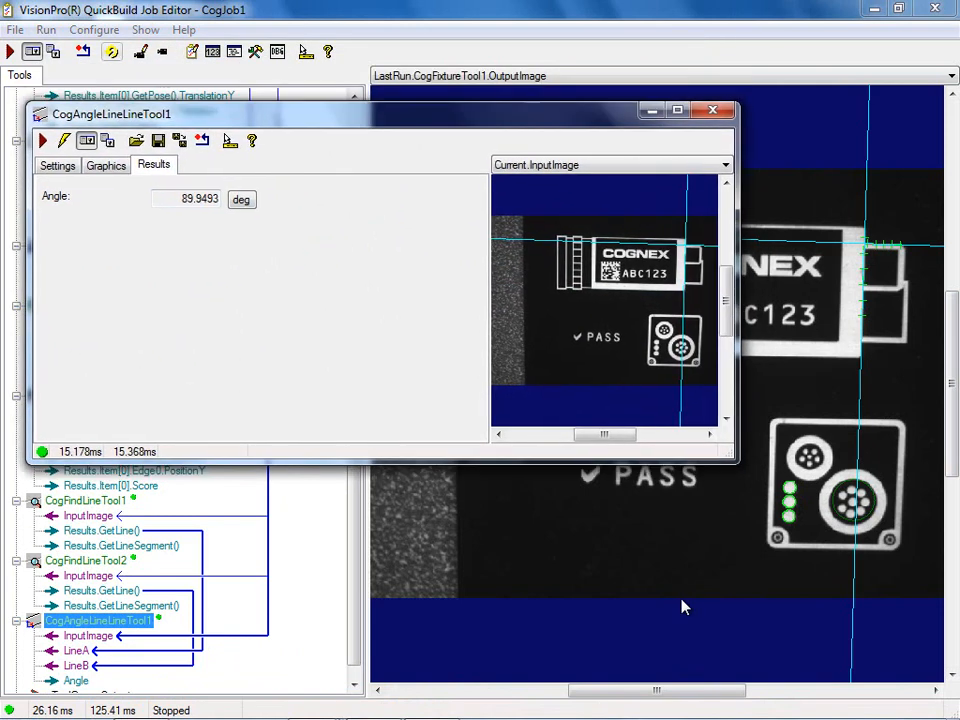
Run the job continuously and watch the angle result in radians and degrees, ending with degrees.
{"action": "left_click", "coordinate": [113, 52]}
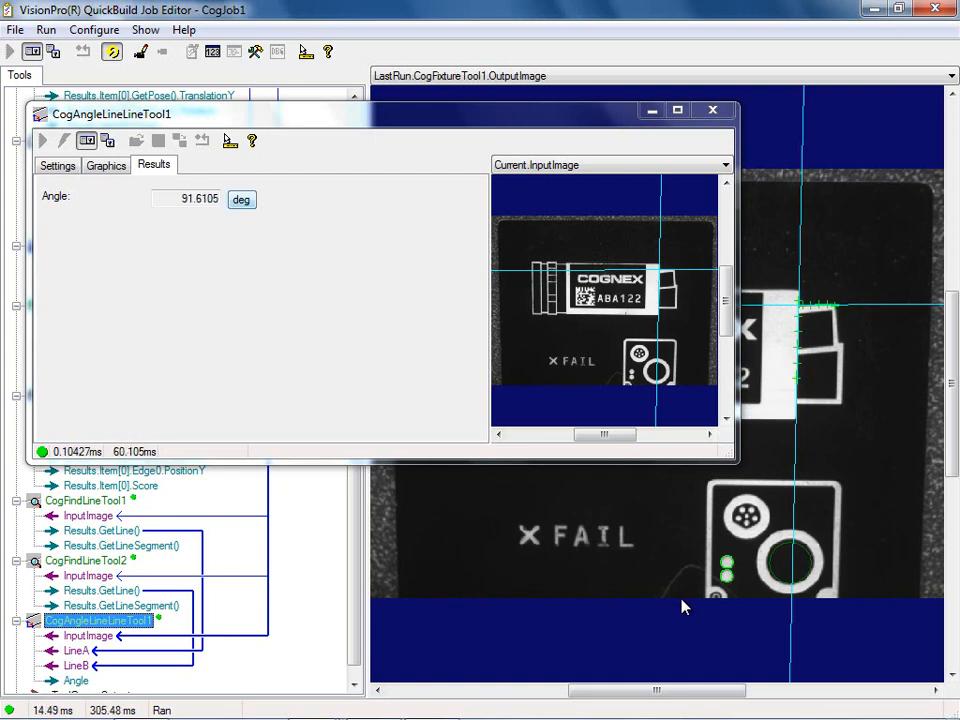
{"action": "left_click", "coordinate": [241, 200]}
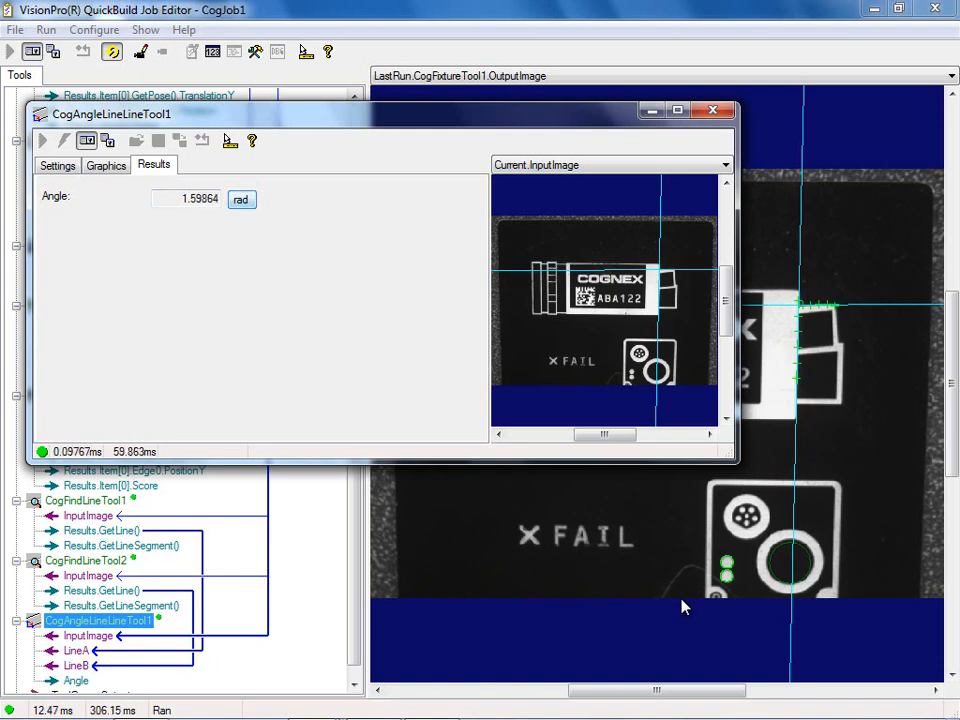
{"action": "key", "text": "space"}
{"action": "key", "text": "space"}
{"action": "key", "text": "space"}
{"action": "key", "text": "space"}
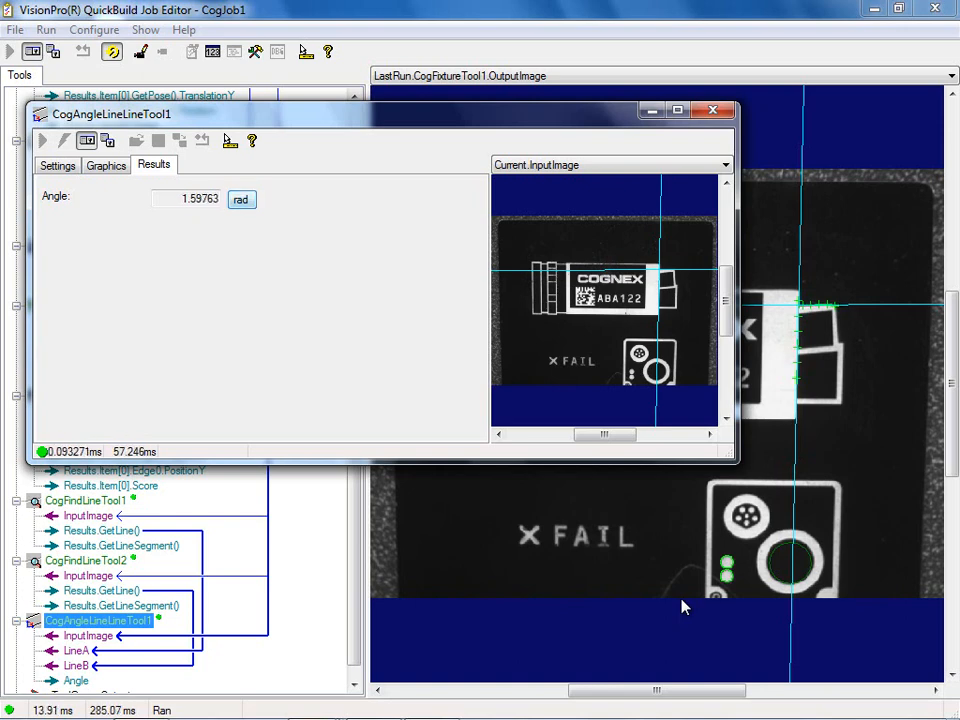
{"action": "key", "text": "space"}
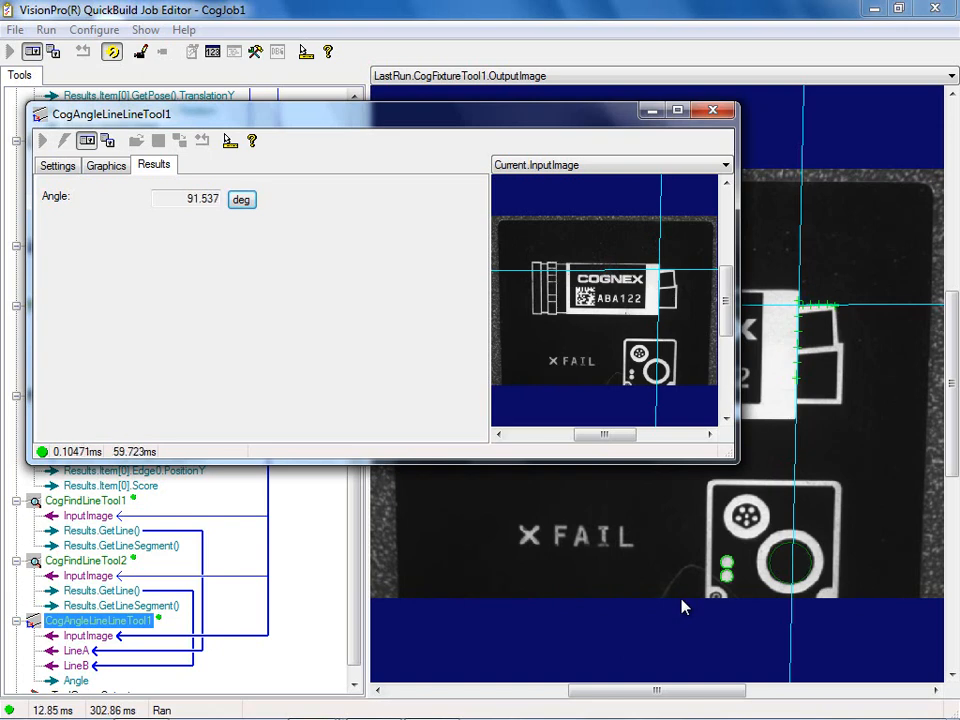